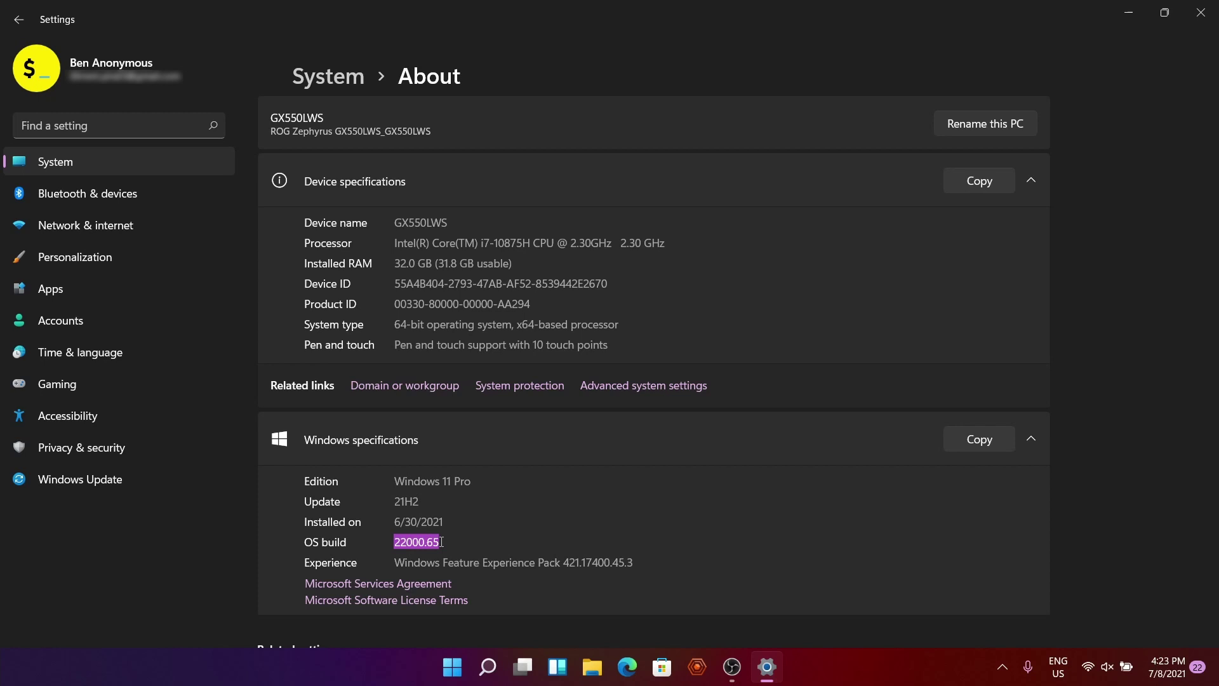
Step: Clear the selected OS build number on the About page showing Windows 11 Pro build 22000.65
left_click(404, 483)
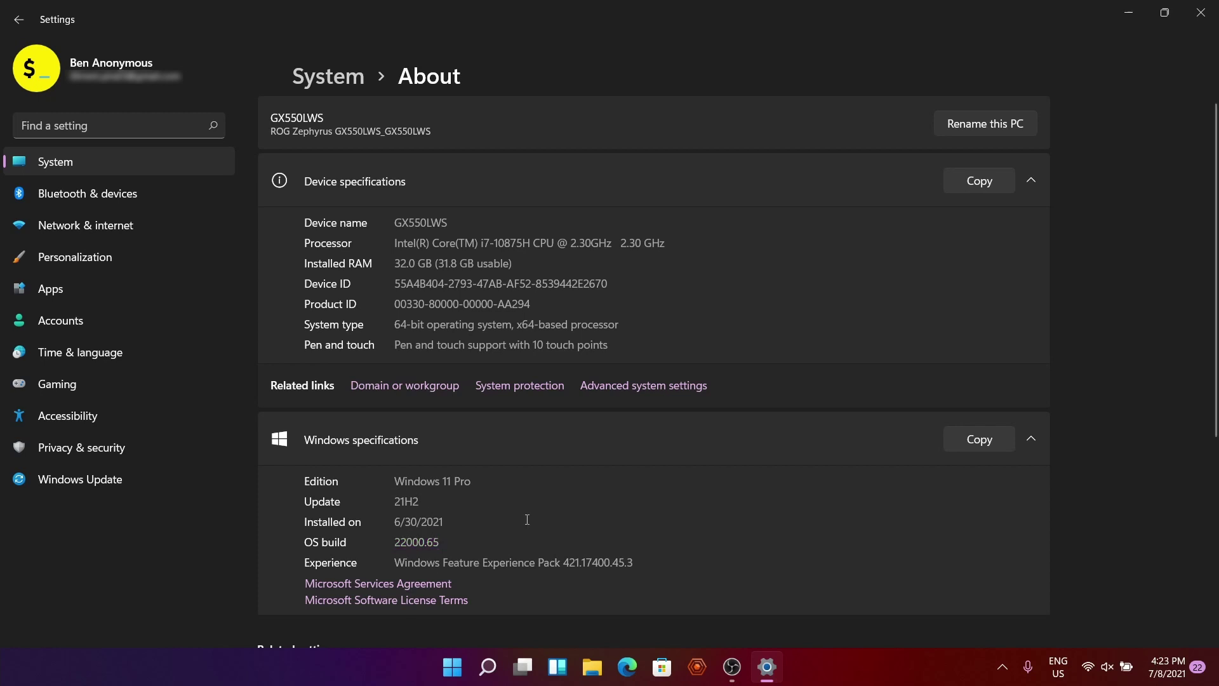
left_click(1202, 14)
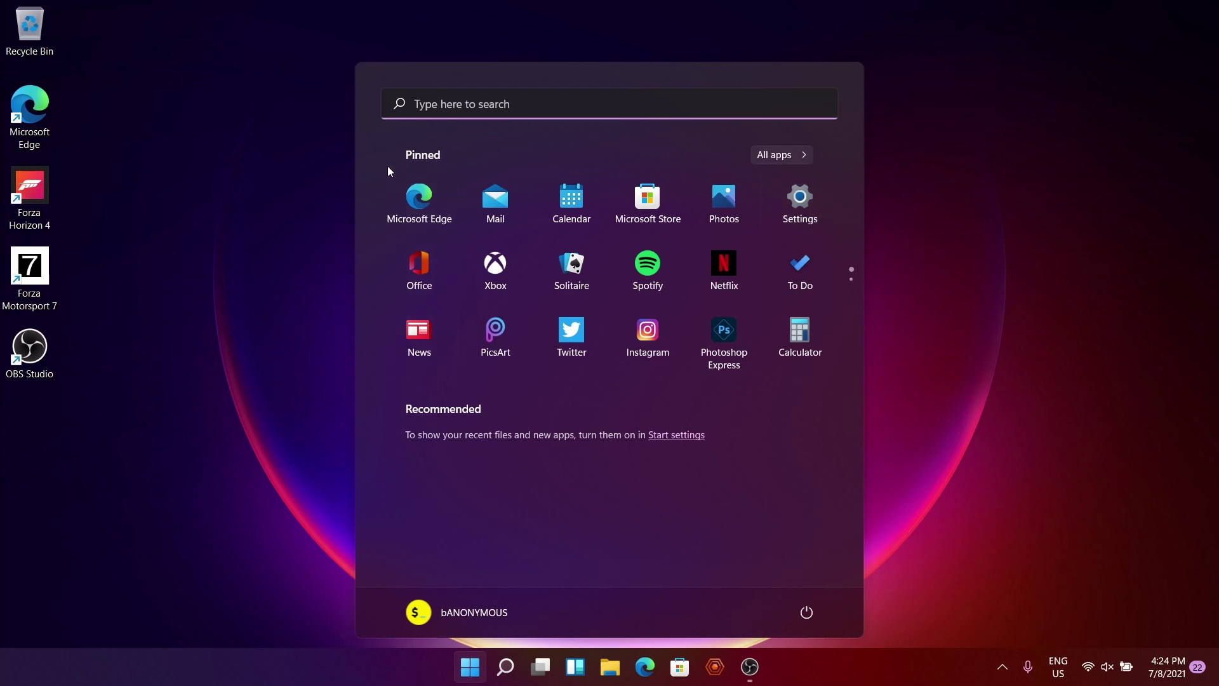
left_click(468, 678)
left_click(470, 666)
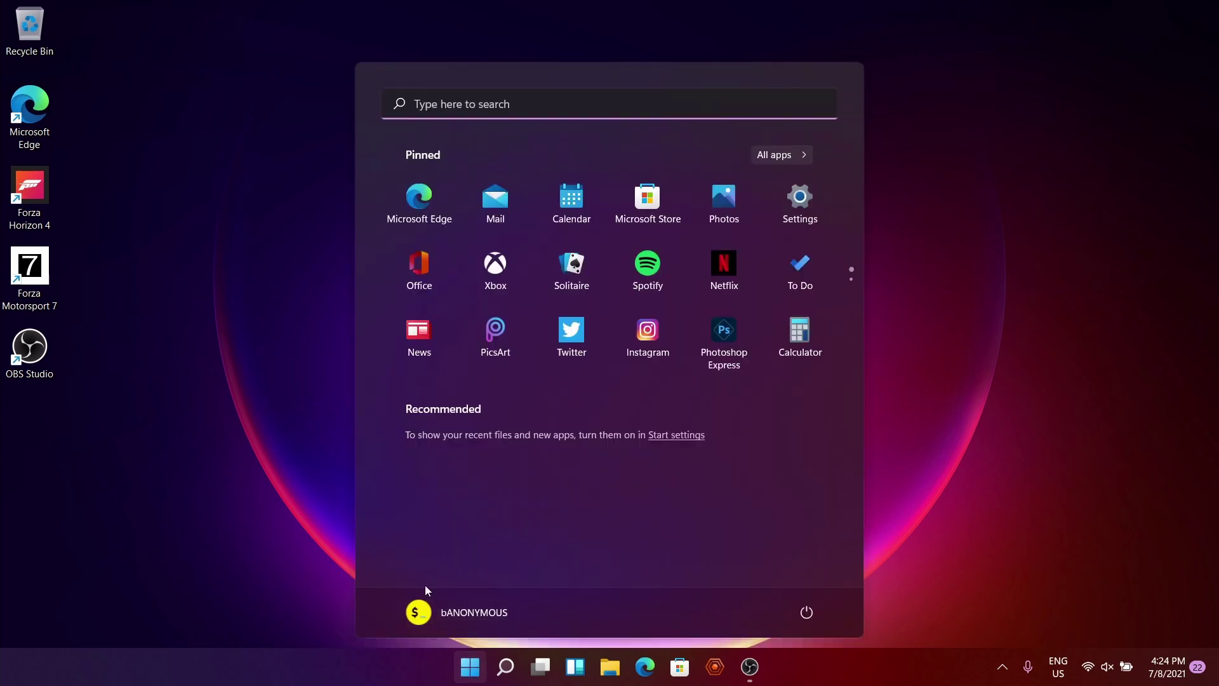
left_click(226, 286)
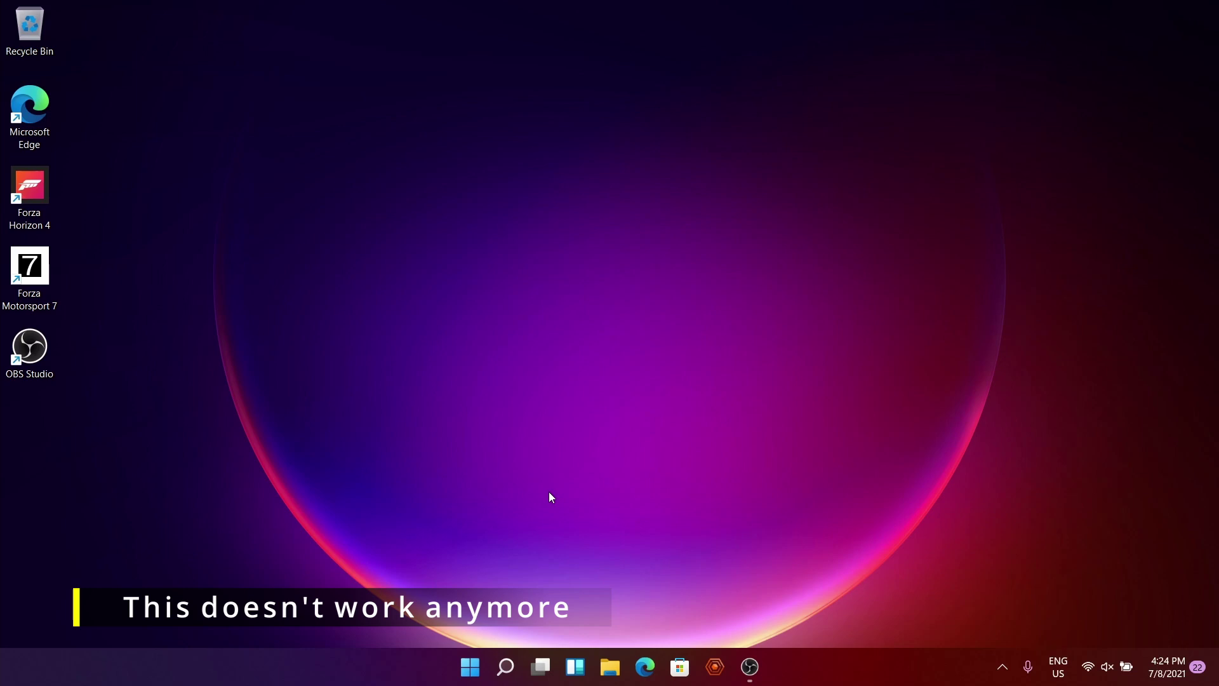
Step: Launch Registry Editor from the Run dialog
key("super+r")
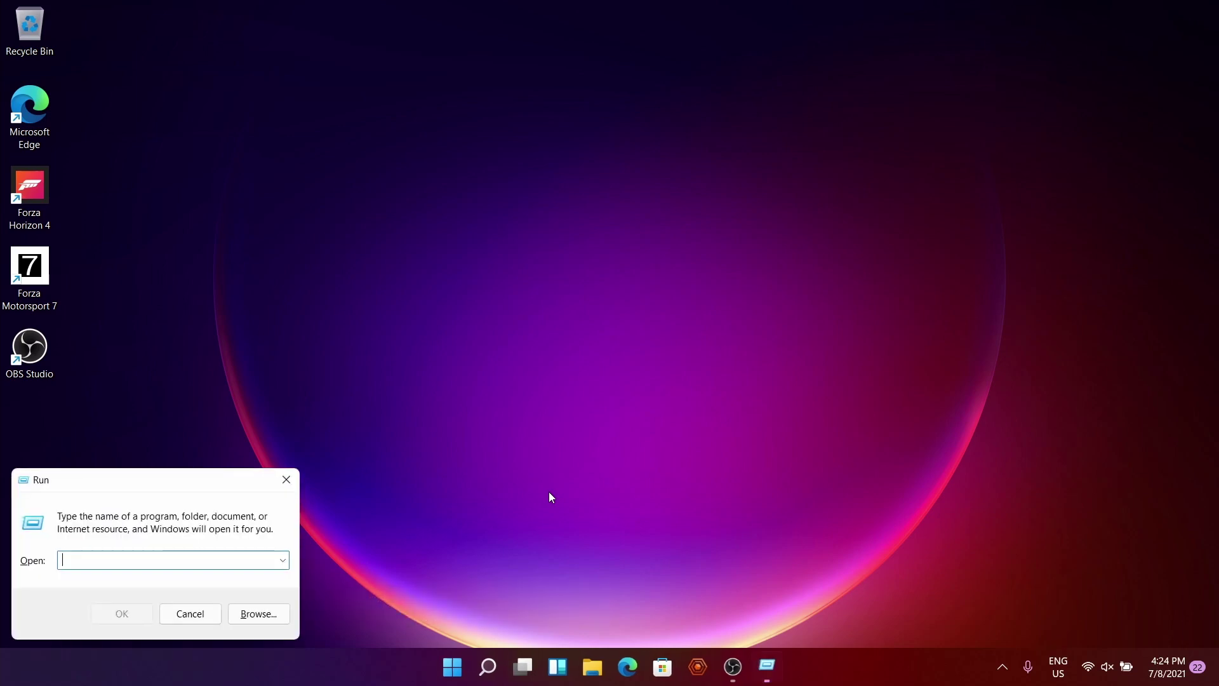
type("regedit")
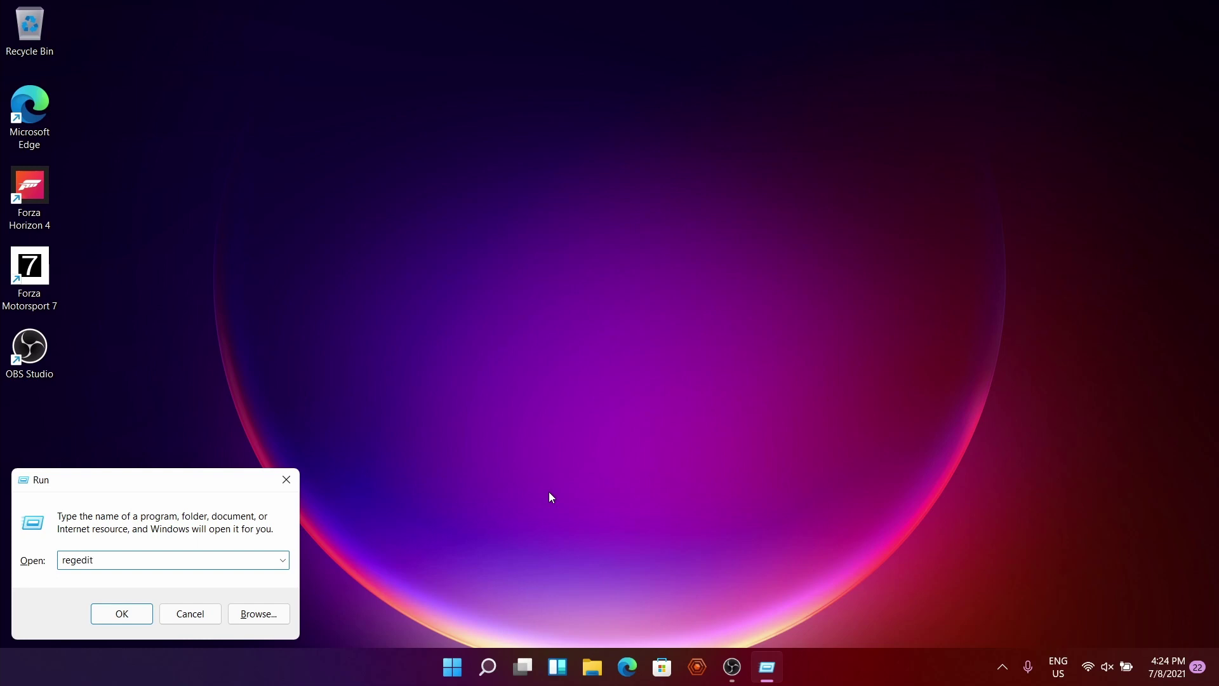
key("Return")
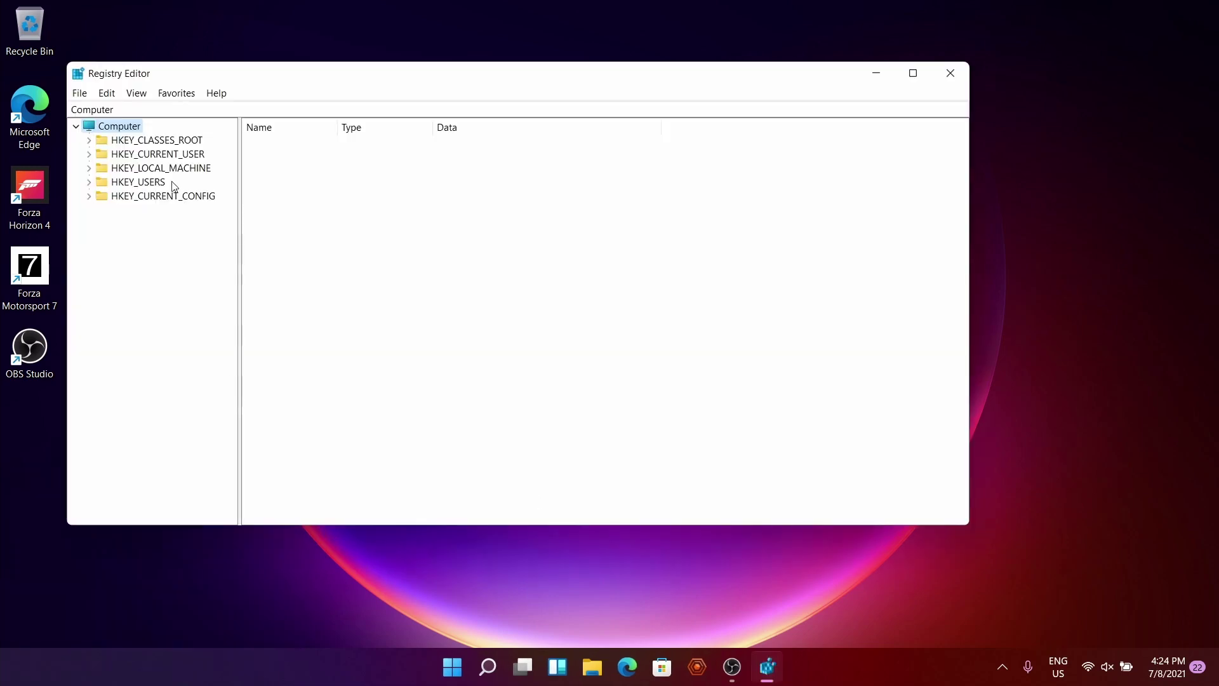
Step: Expand HKEY_CURRENT_USER down to Software\Microsoft\Windows\CurrentVersion\Explorer\Advanced
double_click(132, 156)
double_click(142, 280)
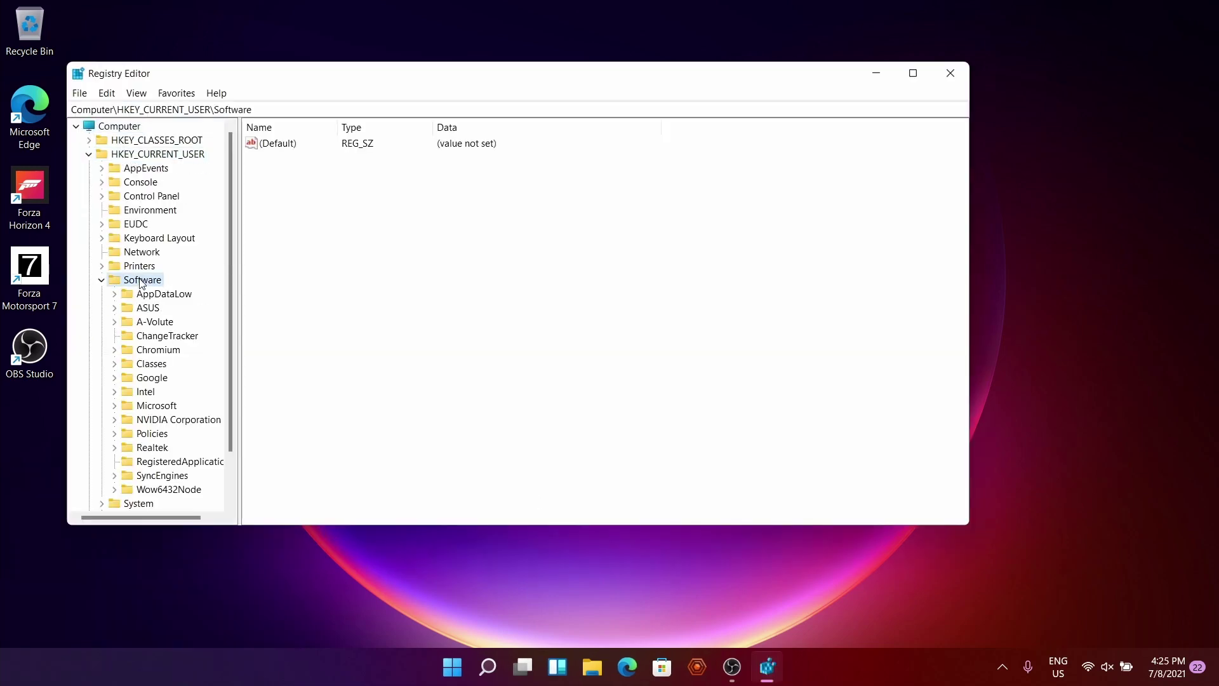
double_click(172, 405)
scroll(186, 398, "down", 2)
scroll(186, 397, "down", 20)
double_click(166, 294)
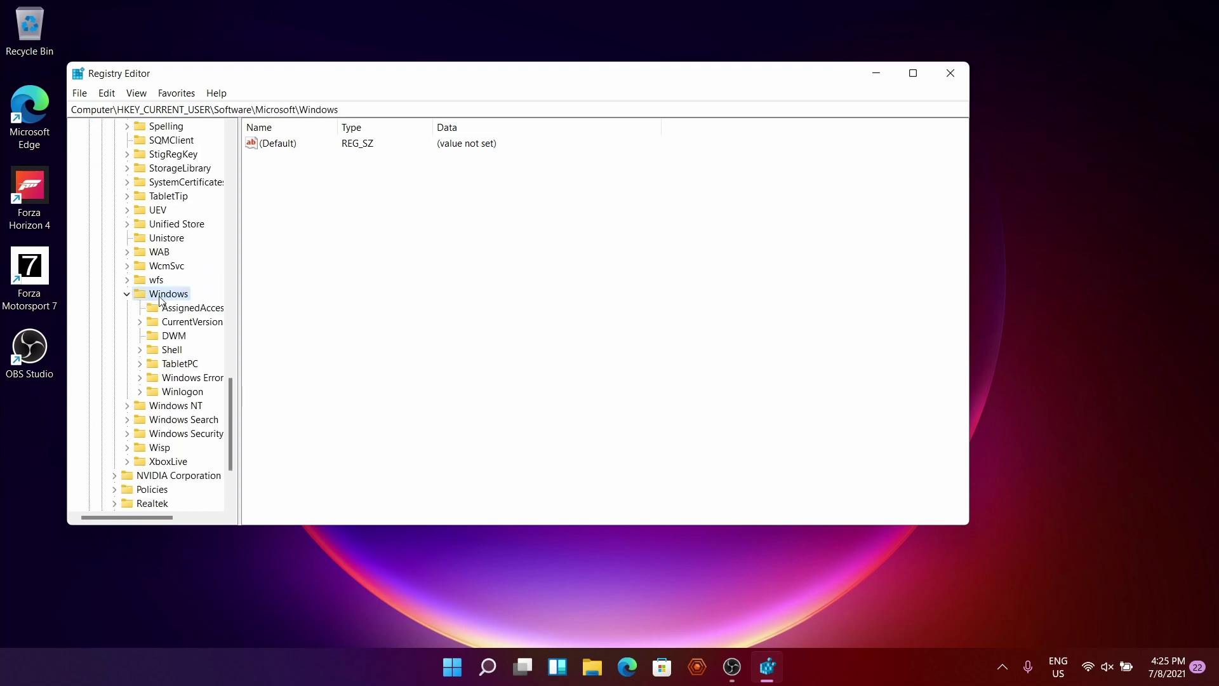
double_click(180, 322)
double_click(195, 490)
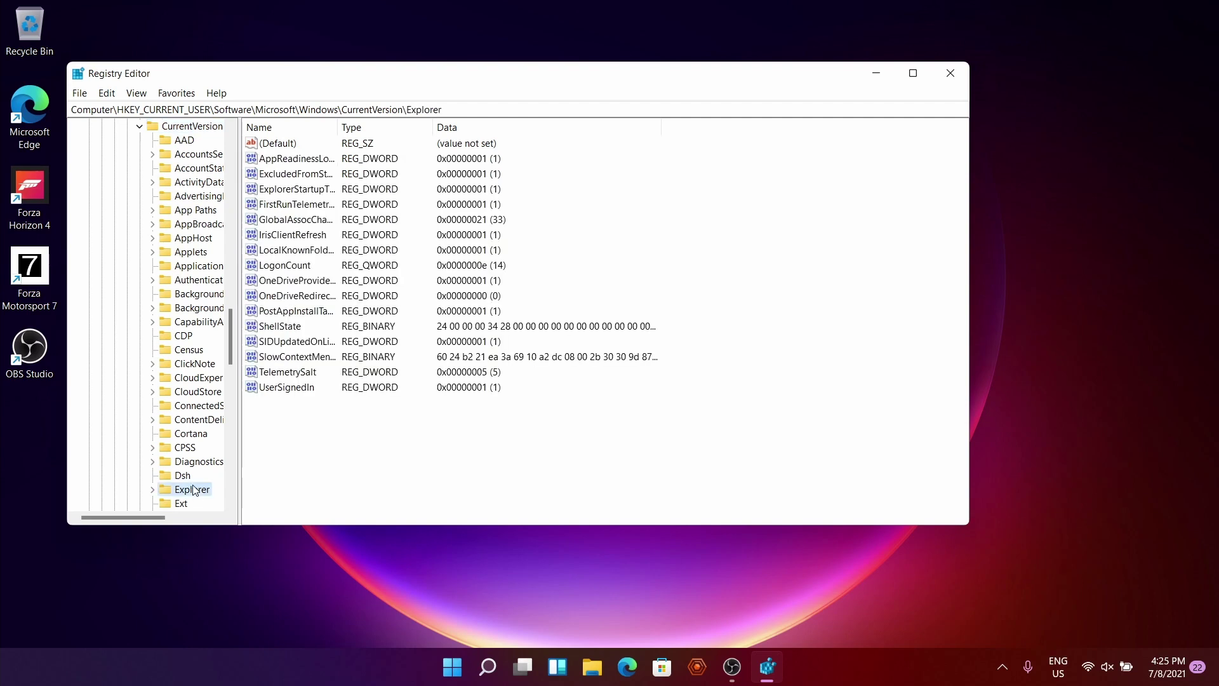
double_click(197, 154)
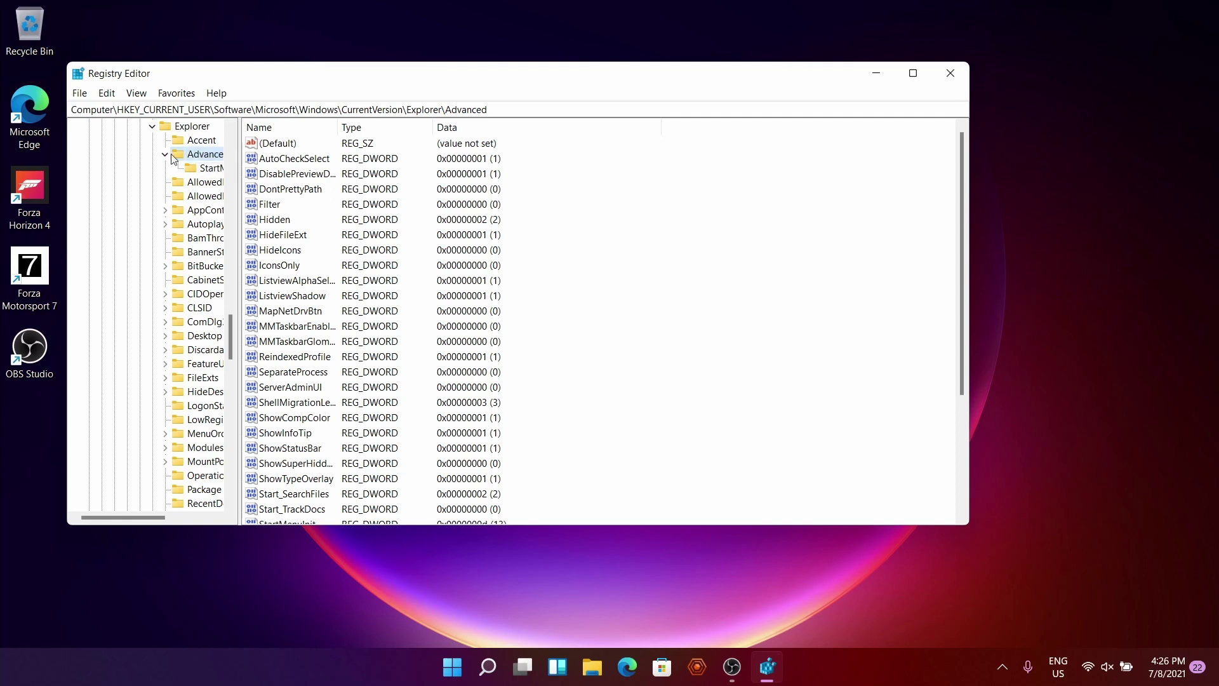
Step: Create a new DWORD (32-bit) value named Start_ShowClassicMode under Advanced
right_click(190, 155)
mouse_move(368, 181)
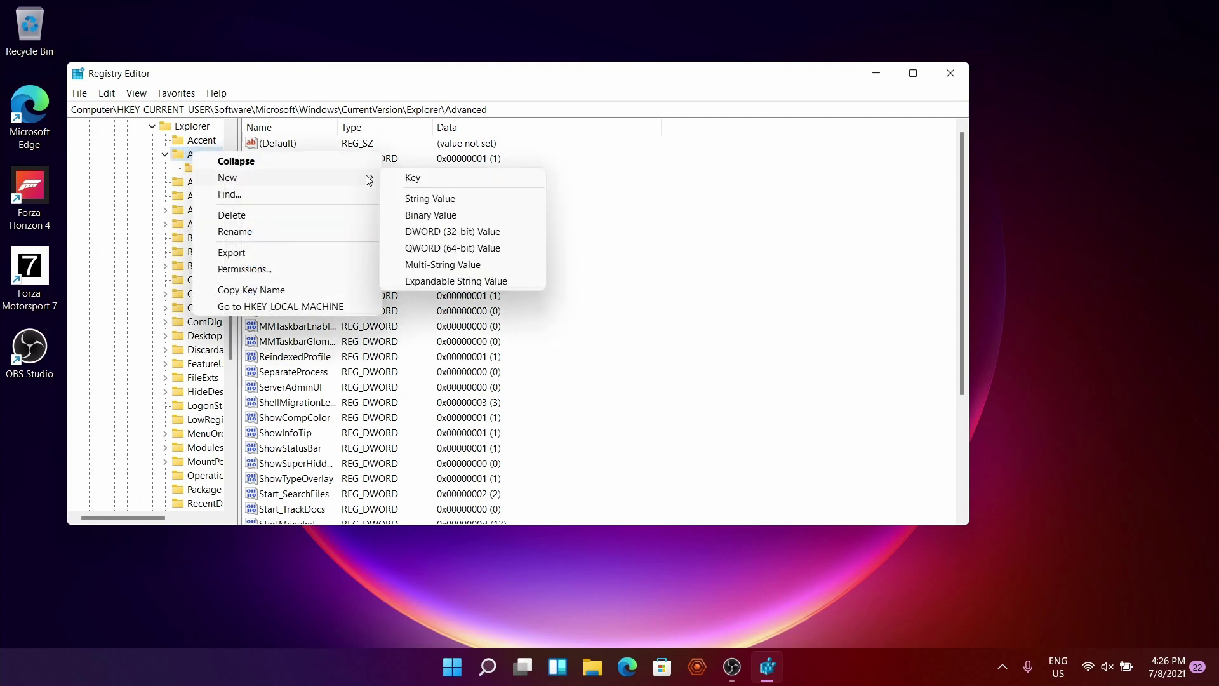
left_click(468, 233)
type("Star")
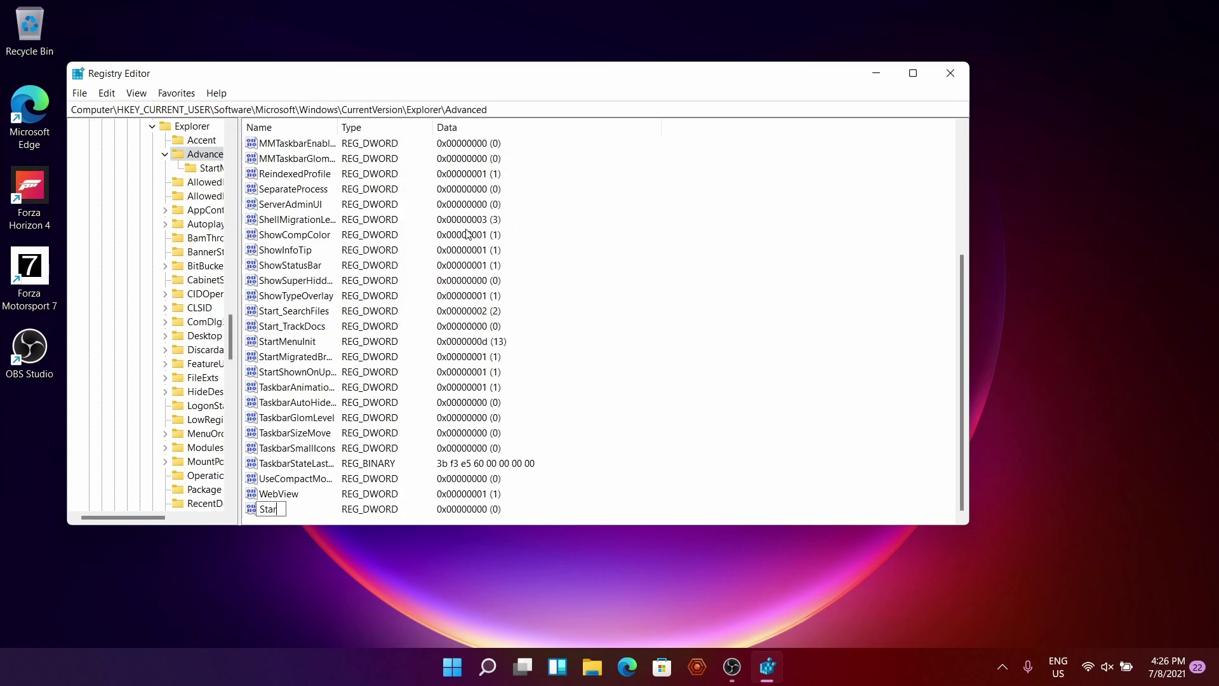
type("t_ShowClassicMode")
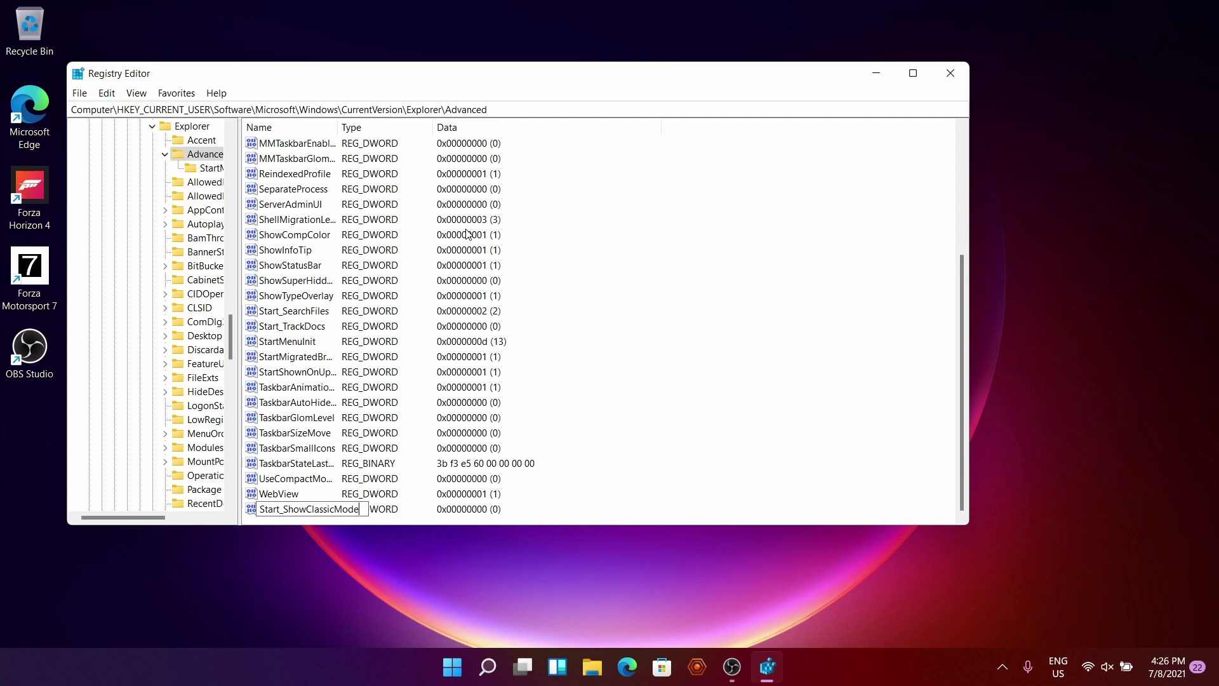
key("Return")
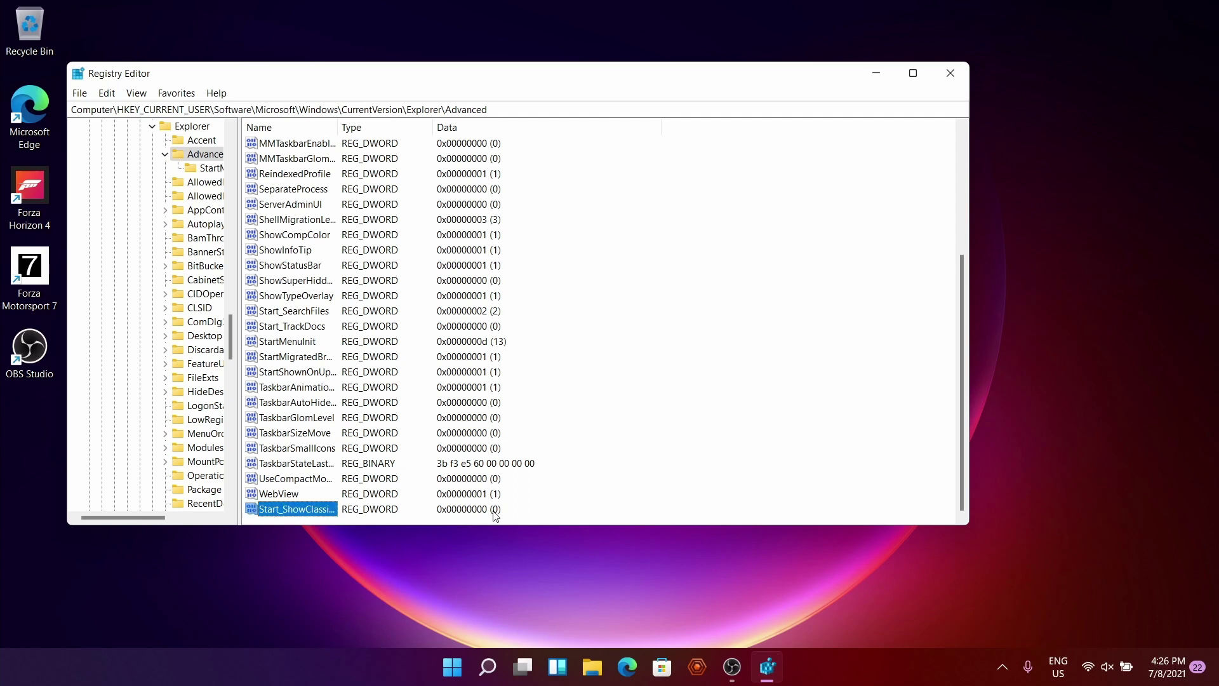
Step: Set Start_ShowClassicMode's data to 1
right_click(340, 506)
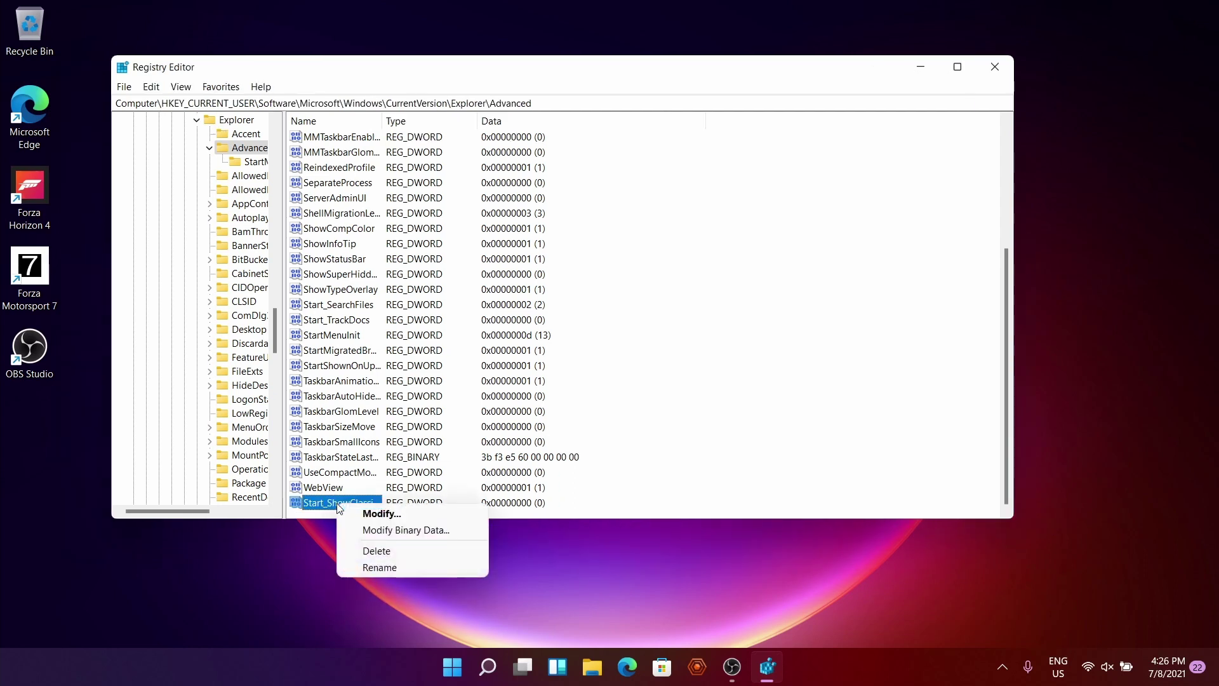
left_click(405, 518)
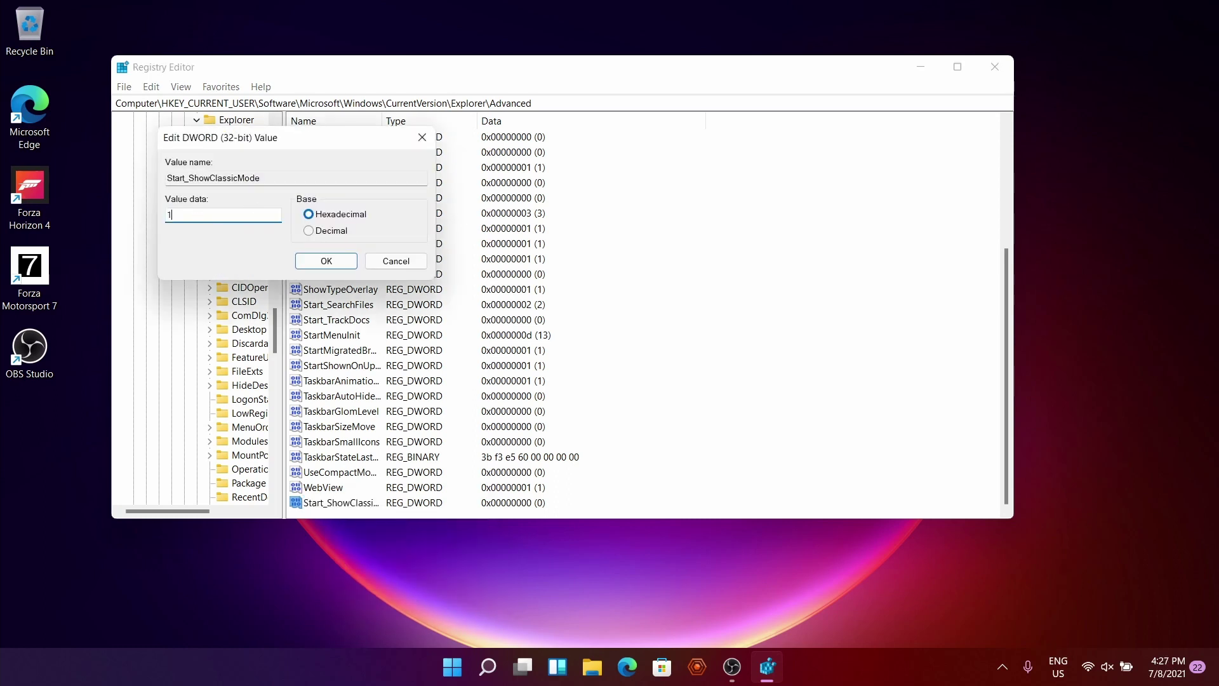
key("Return")
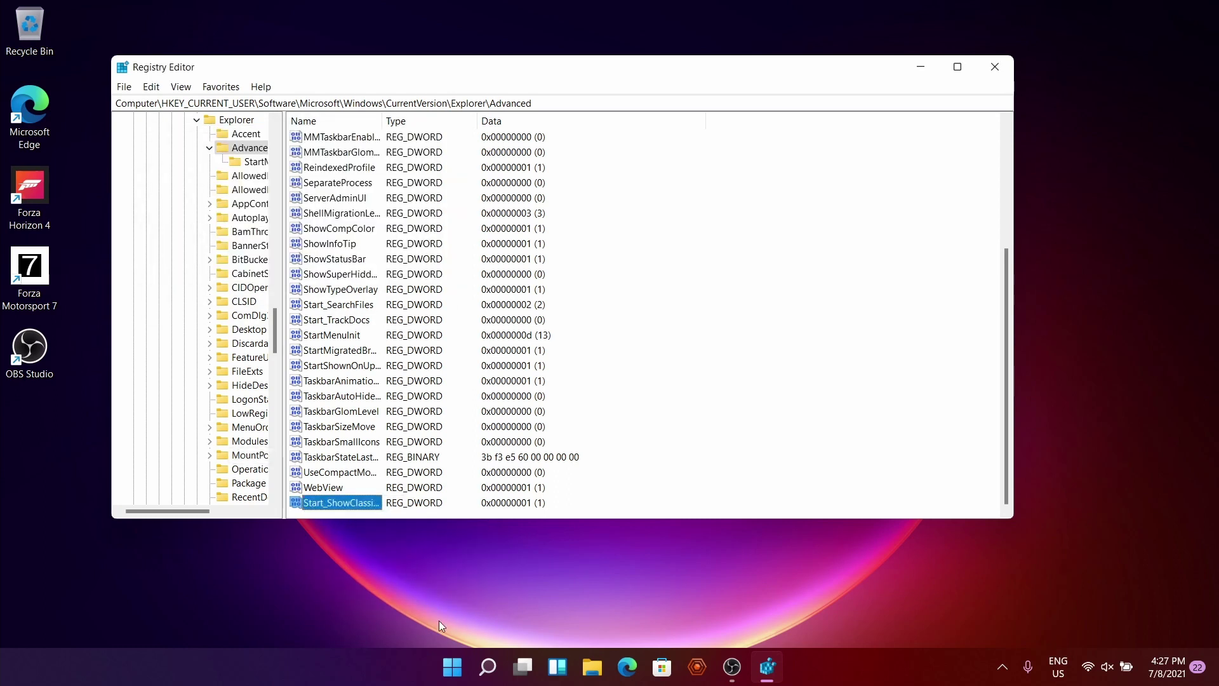
Step: Close Registry Editor and reach Taskbar behaviors under Personalization > Taskbar in Settings
left_click(994, 67)
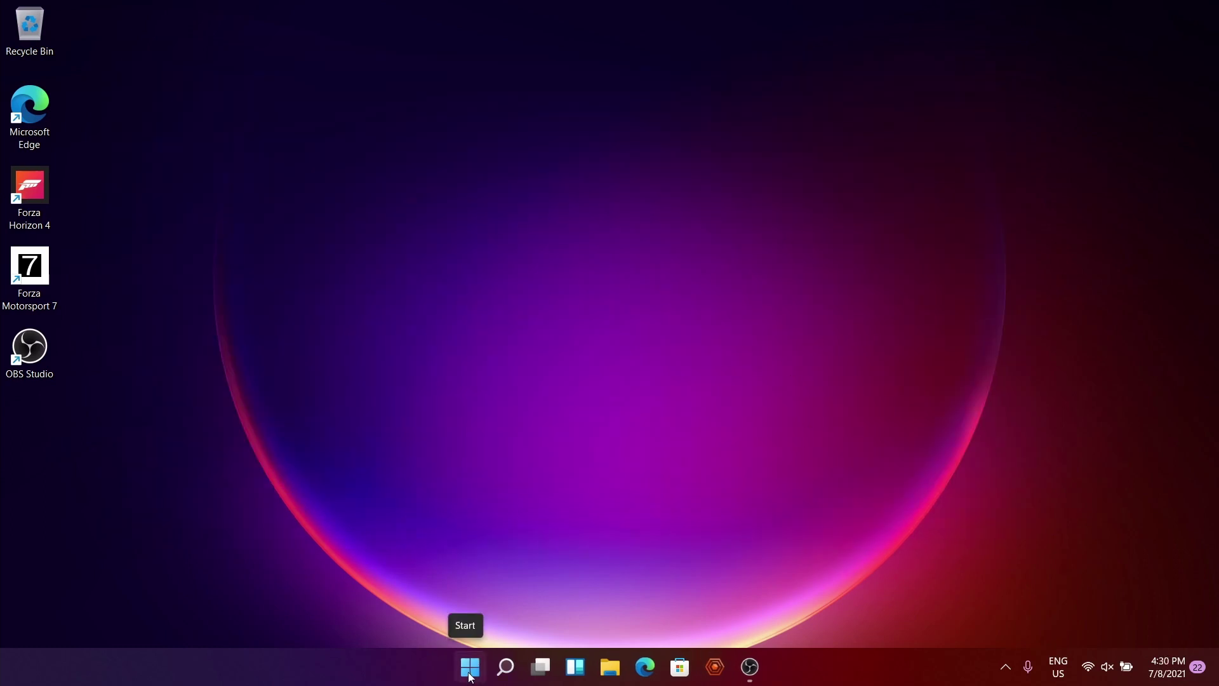
left_click(470, 677)
left_click(796, 213)
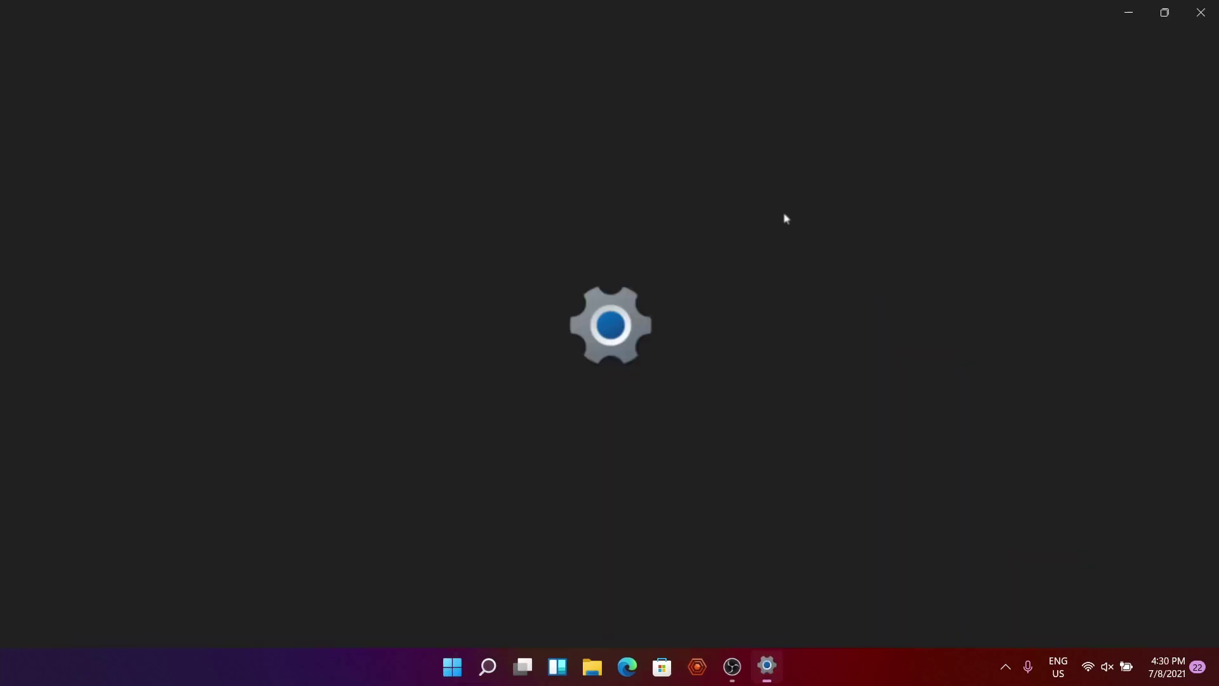
left_click(126, 260)
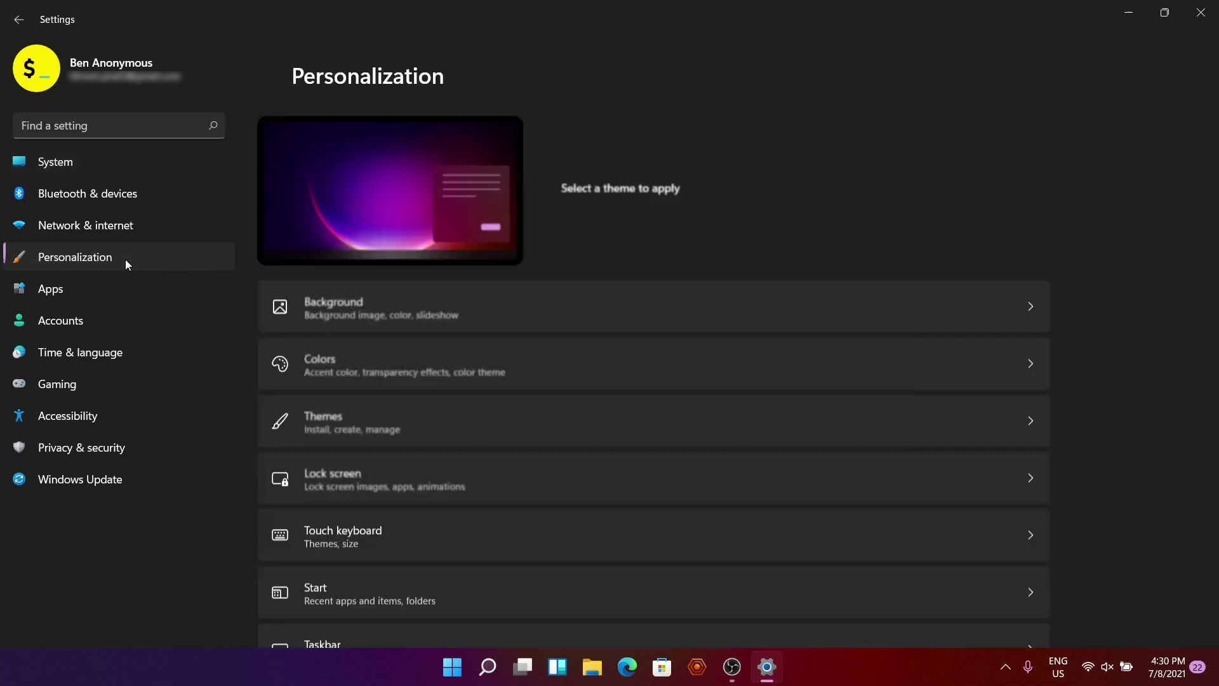
scroll(416, 454, "down", 3)
left_click(346, 488)
left_click(551, 536)
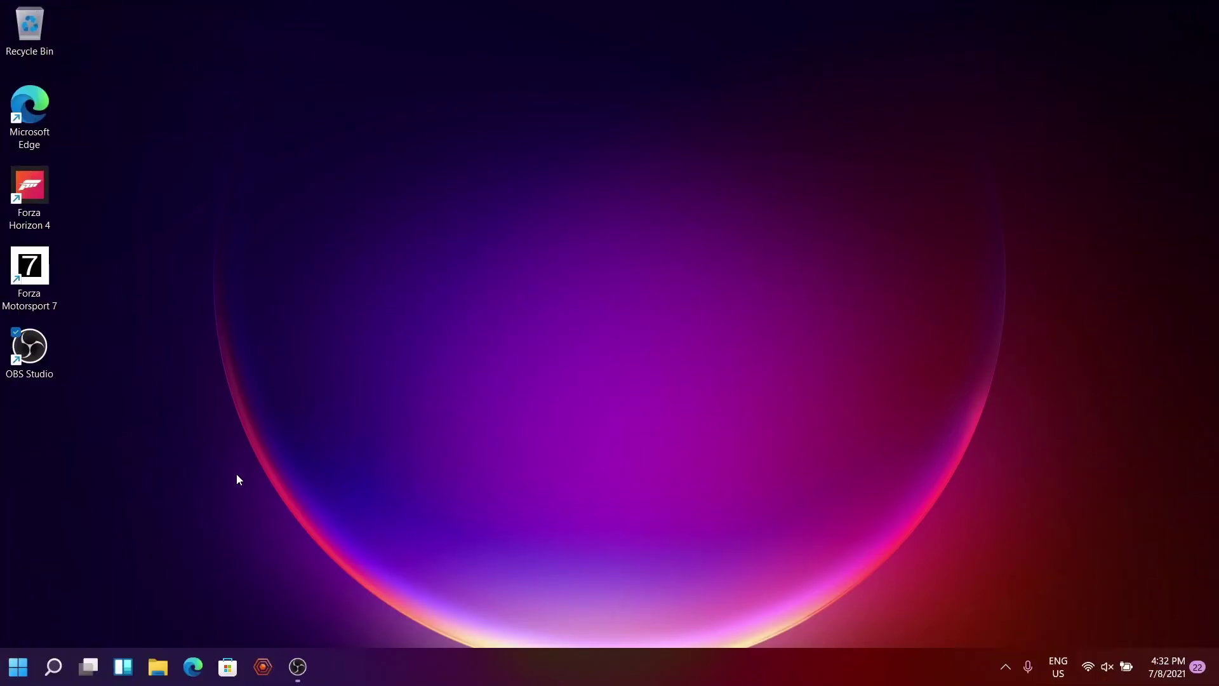
Step: Select Start_ShowClassicMode in Registry Editor and check the Start menu's appearance
left_click(19, 668)
left_click(19, 667)
left_click(19, 668)
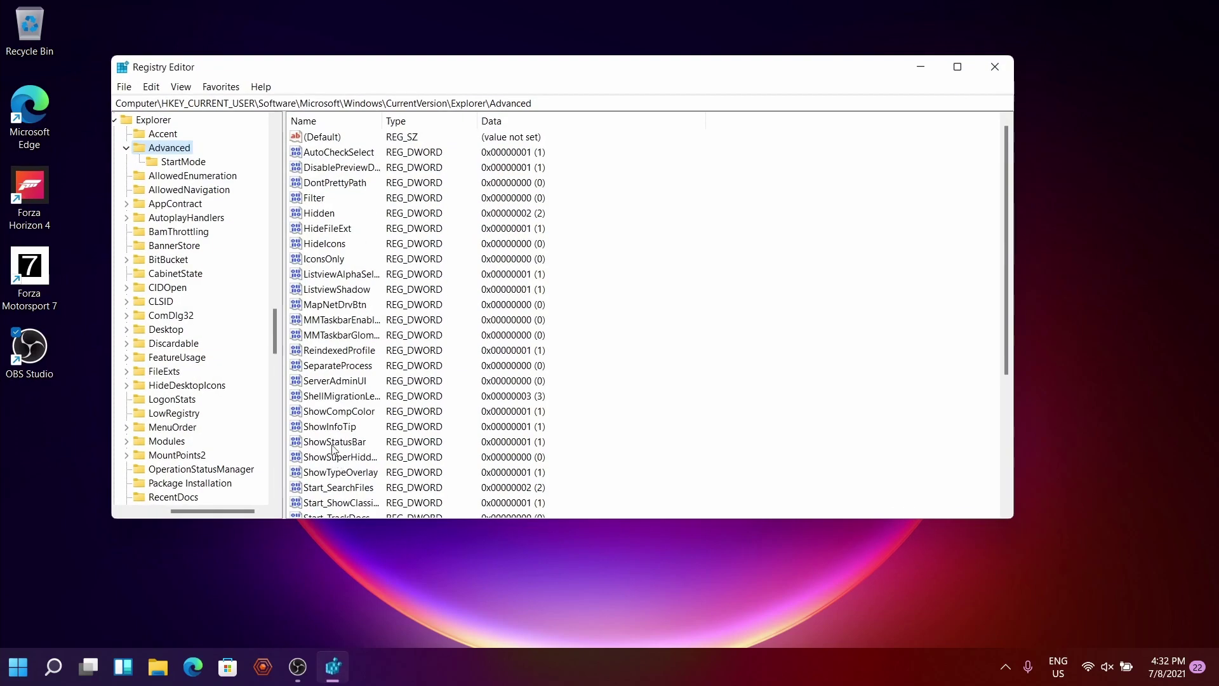
left_click(375, 502)
scroll(374, 502, "down", 2)
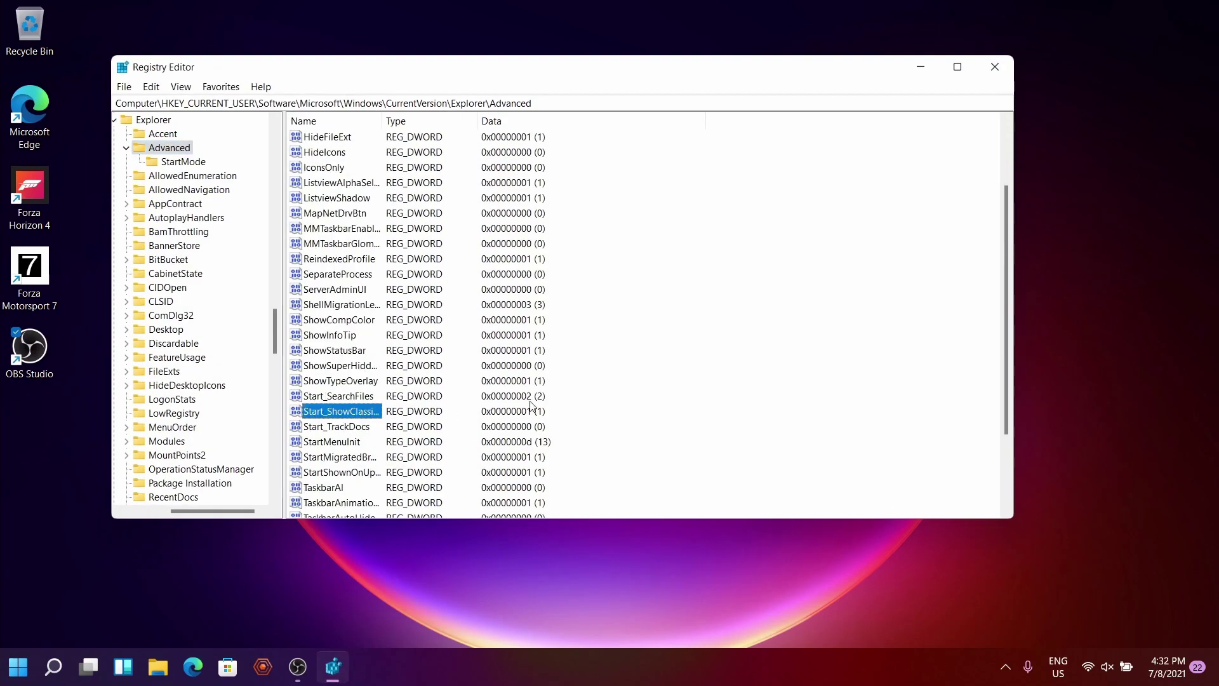
left_click(25, 667)
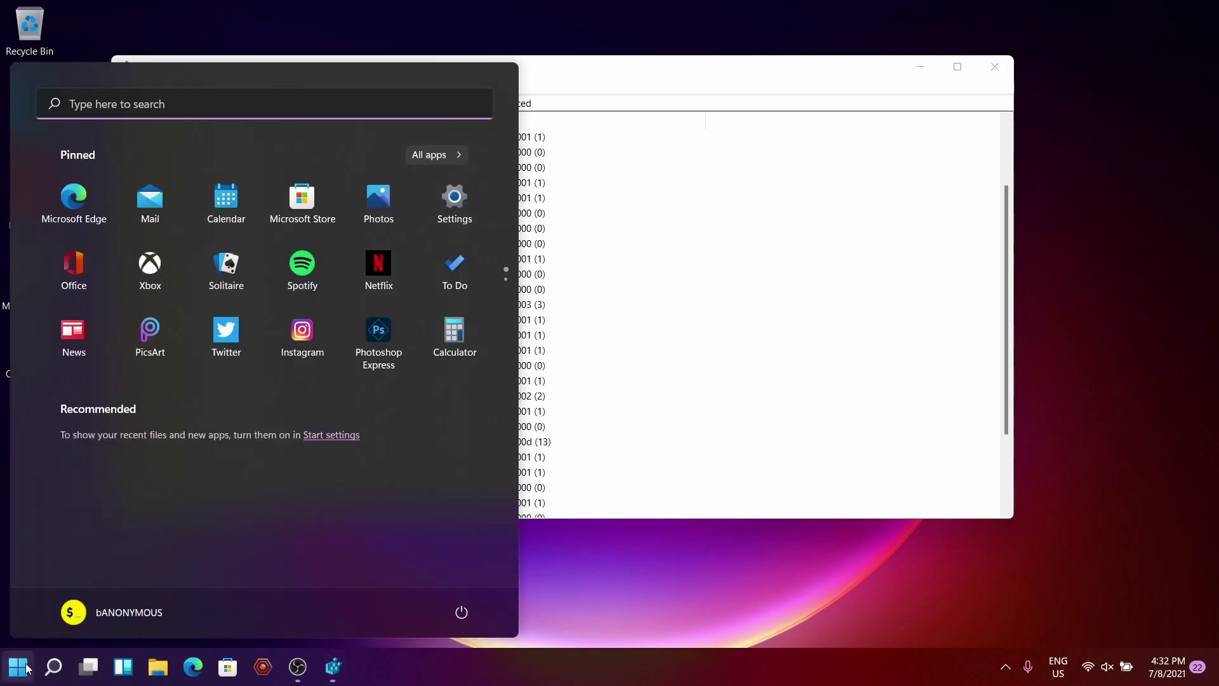
left_click(17, 667)
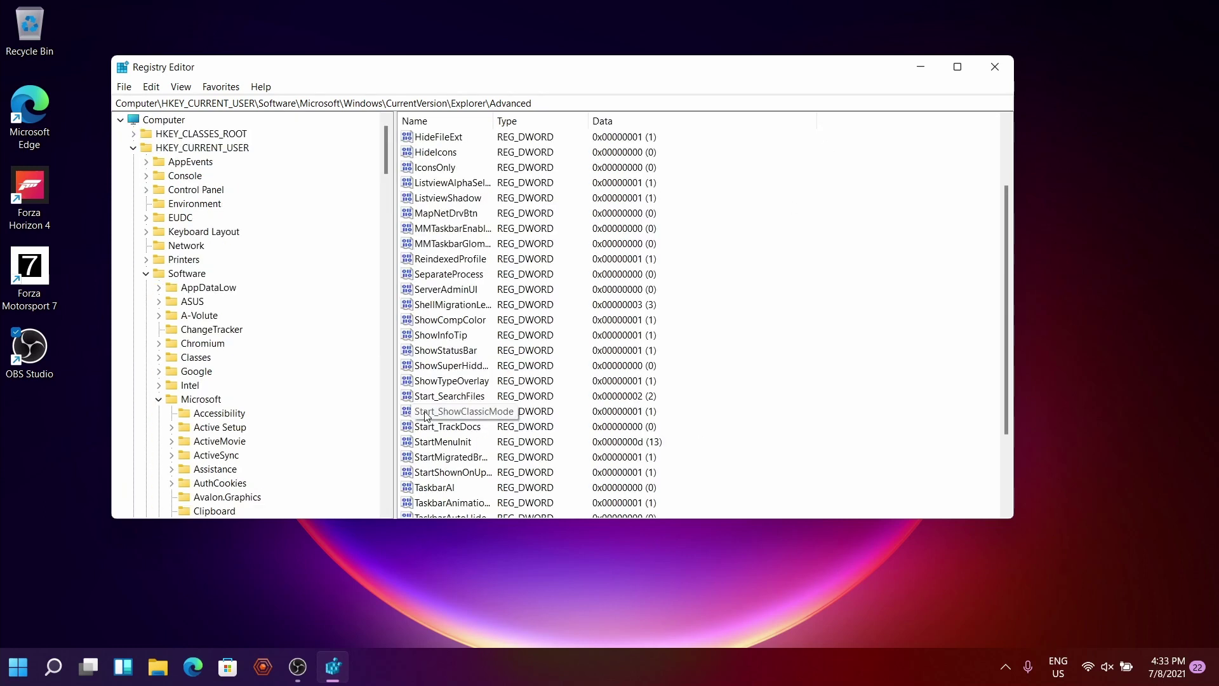
Step: Delete the Start_ShowClassicMode value from the Advanced key
right_click(425, 413)
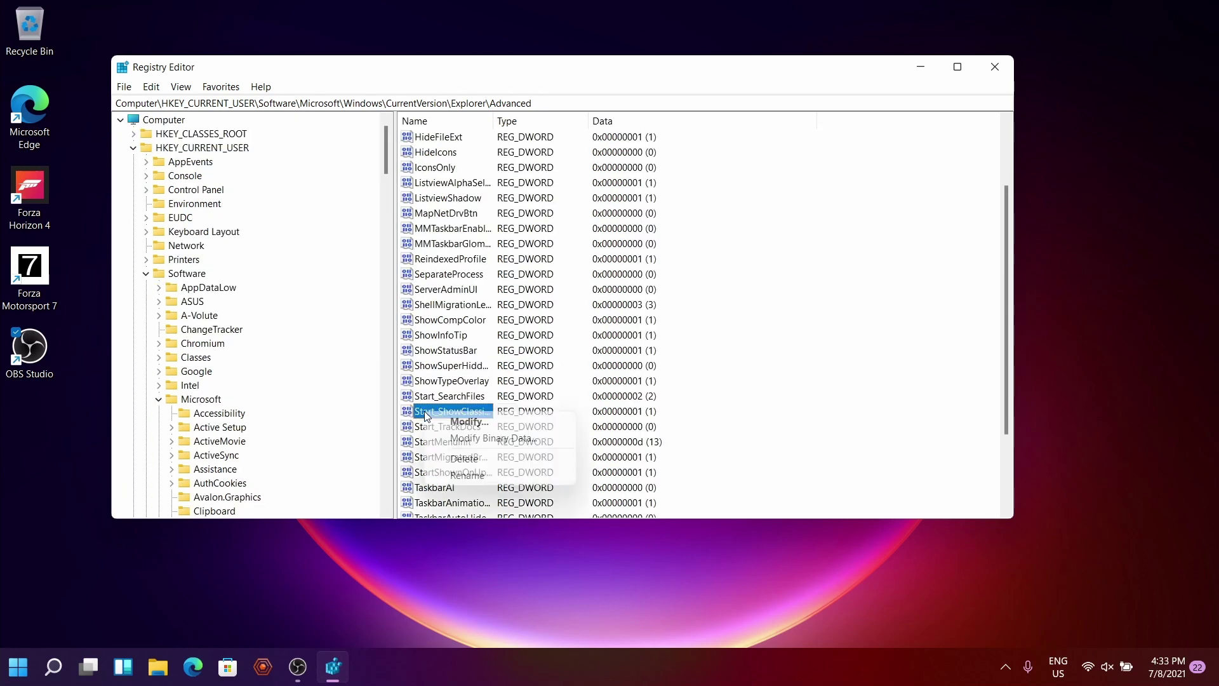
left_click(464, 458)
left_click(715, 340)
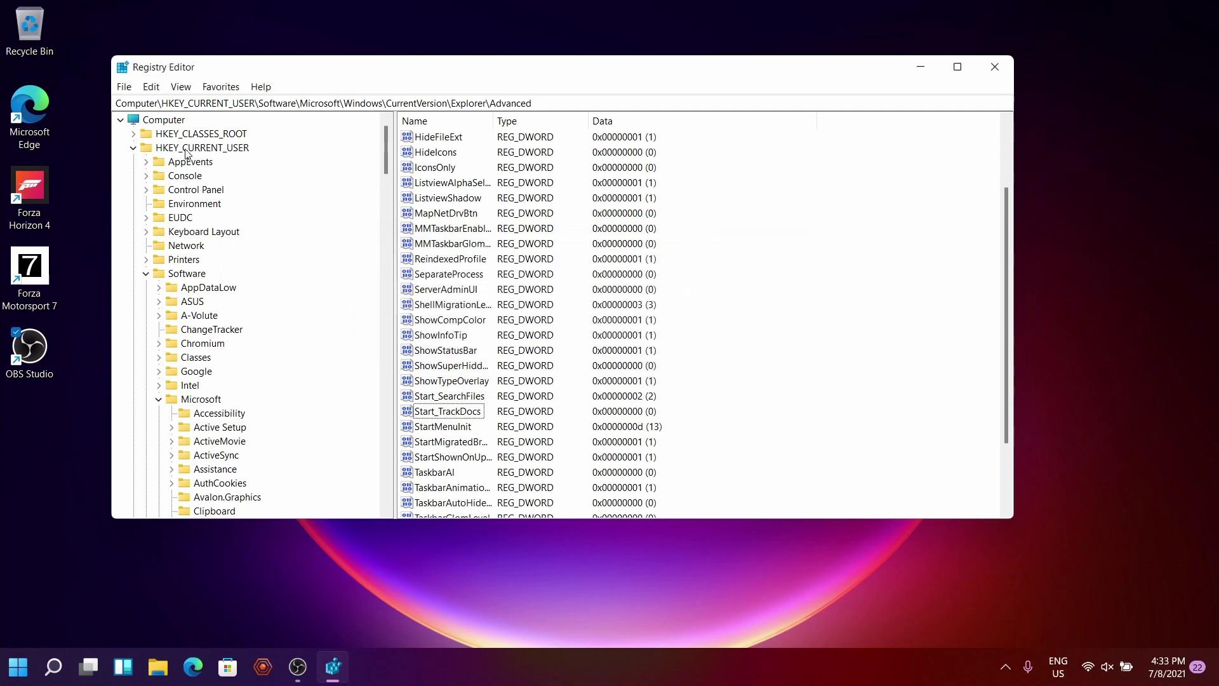
Step: Navigate to HKEY_LOCAL_MACHINE\SYSTEM\ControlSet001\Control
left_click(134, 152)
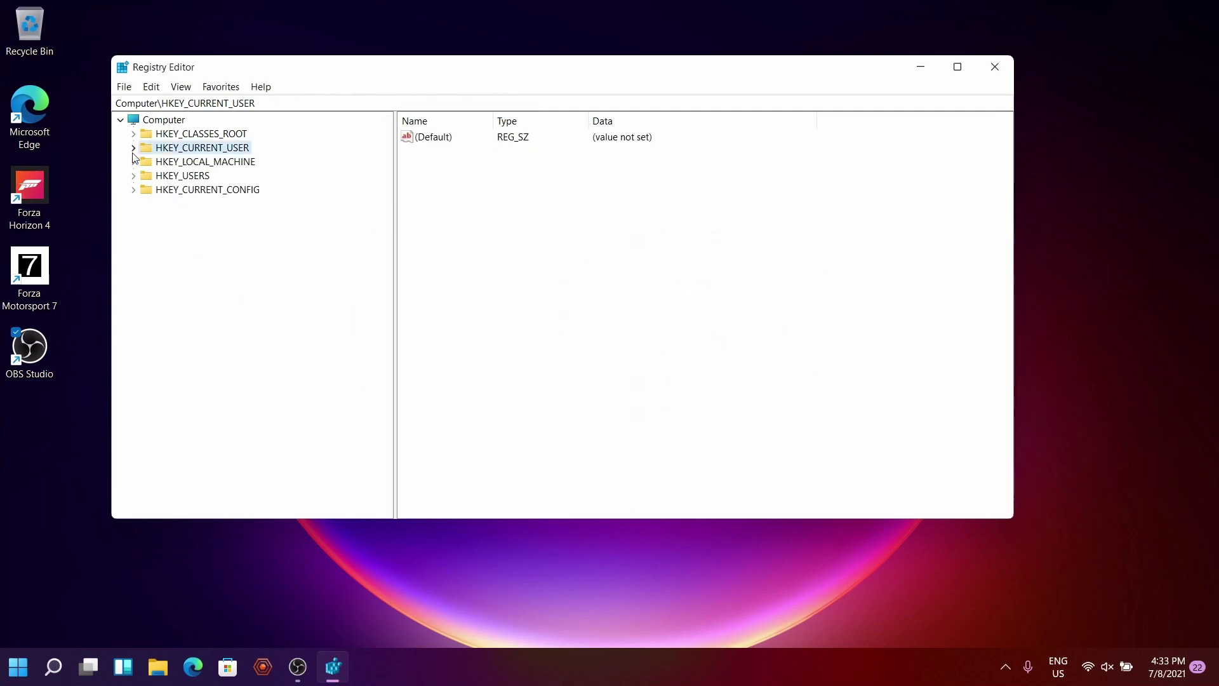
double_click(184, 162)
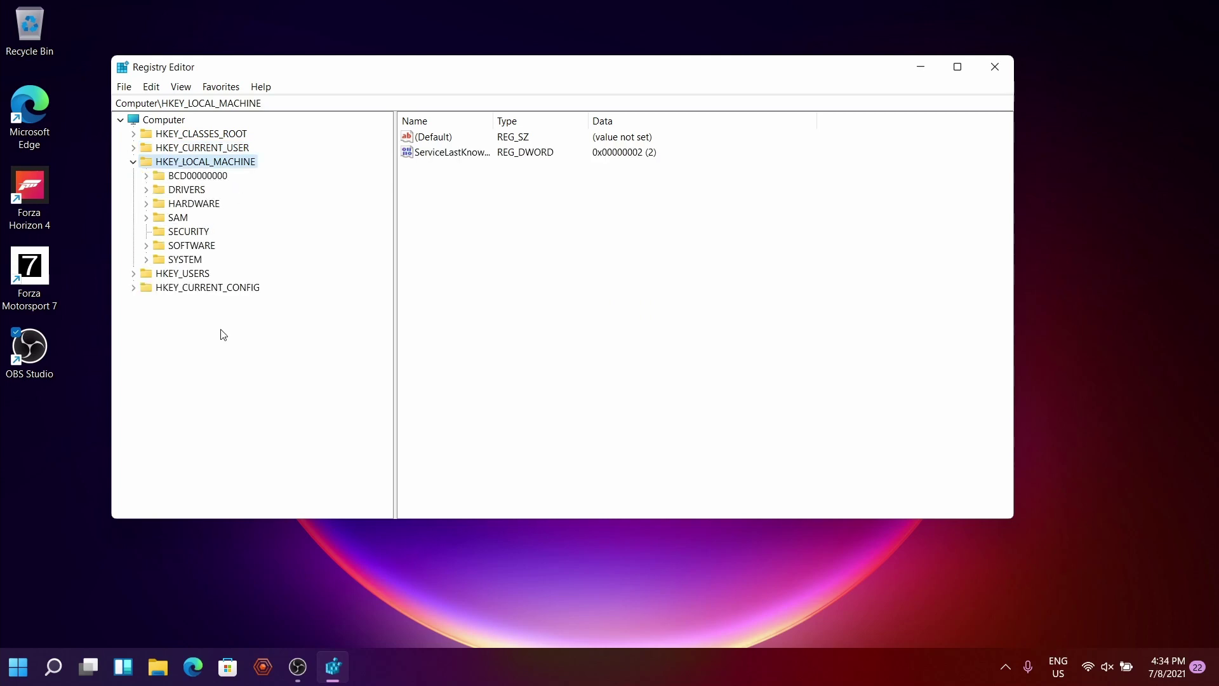
left_click(177, 260)
double_click(176, 261)
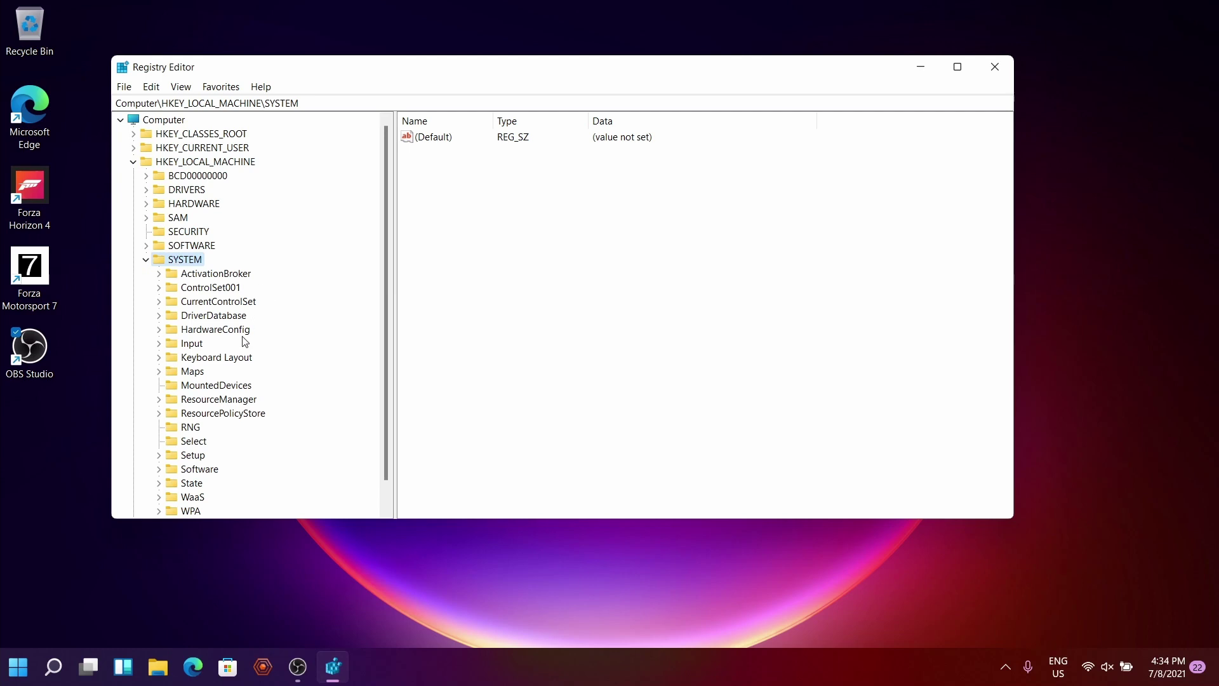
double_click(188, 290)
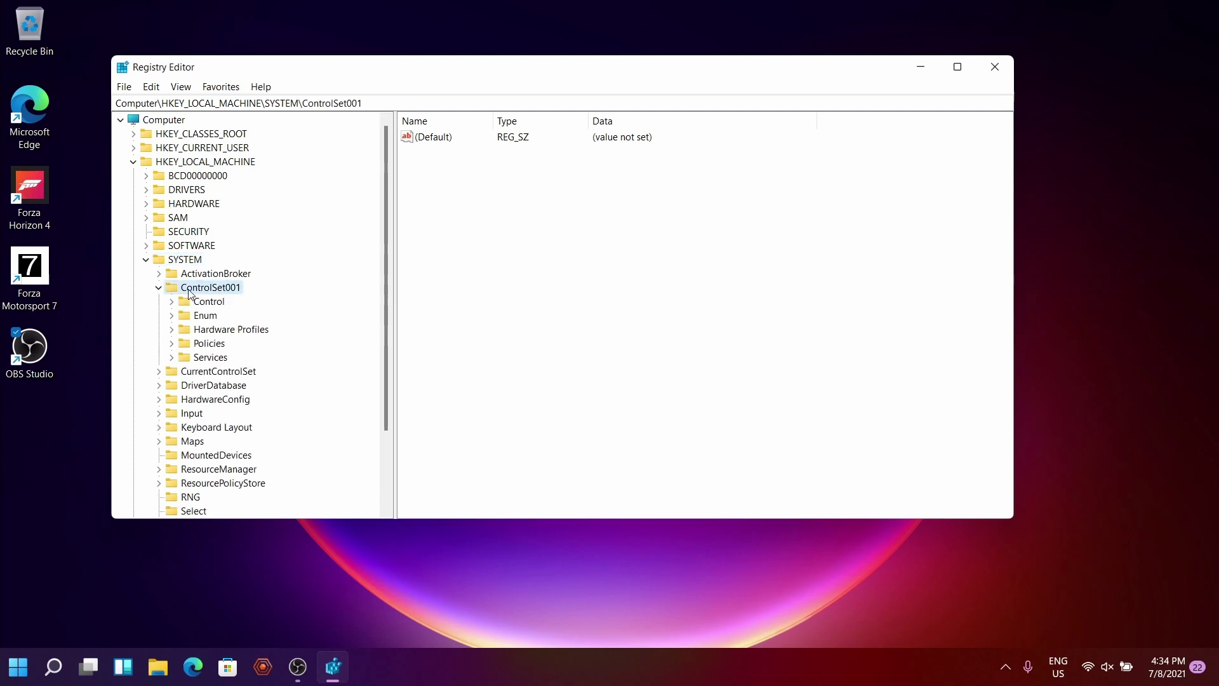
double_click(208, 302)
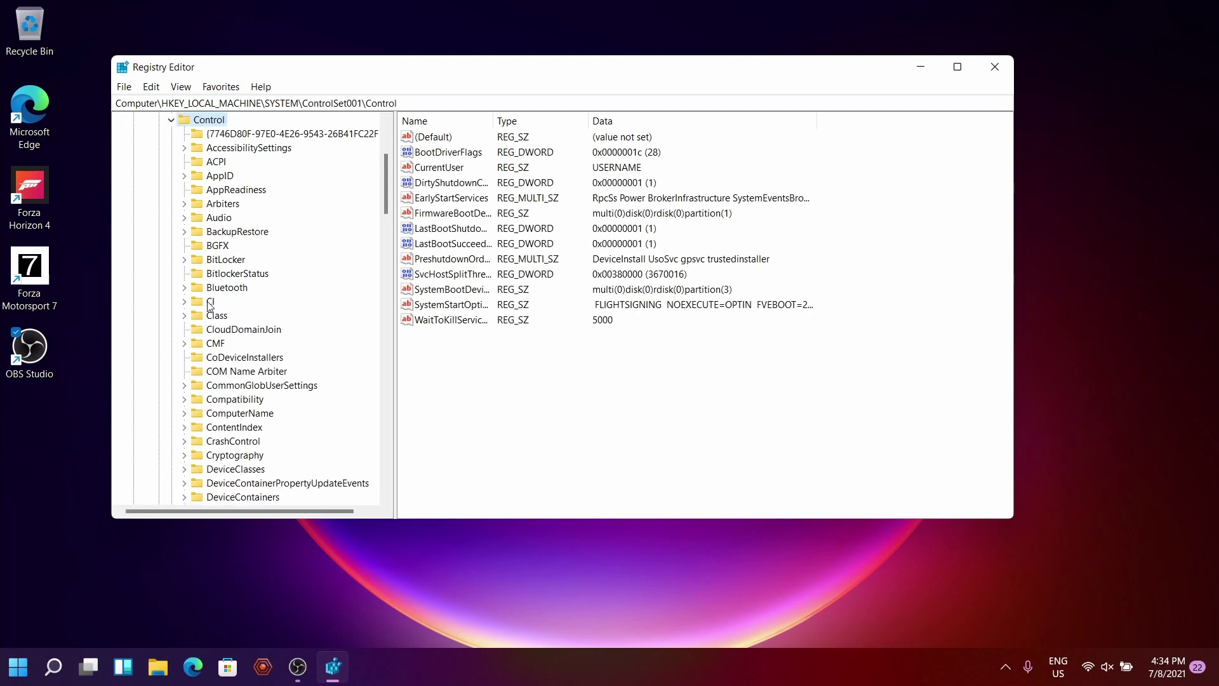
Step: Create a new key named BootControl under Control
right_click(192, 122)
mouse_move(277, 151)
left_click(360, 149)
type("BootC")
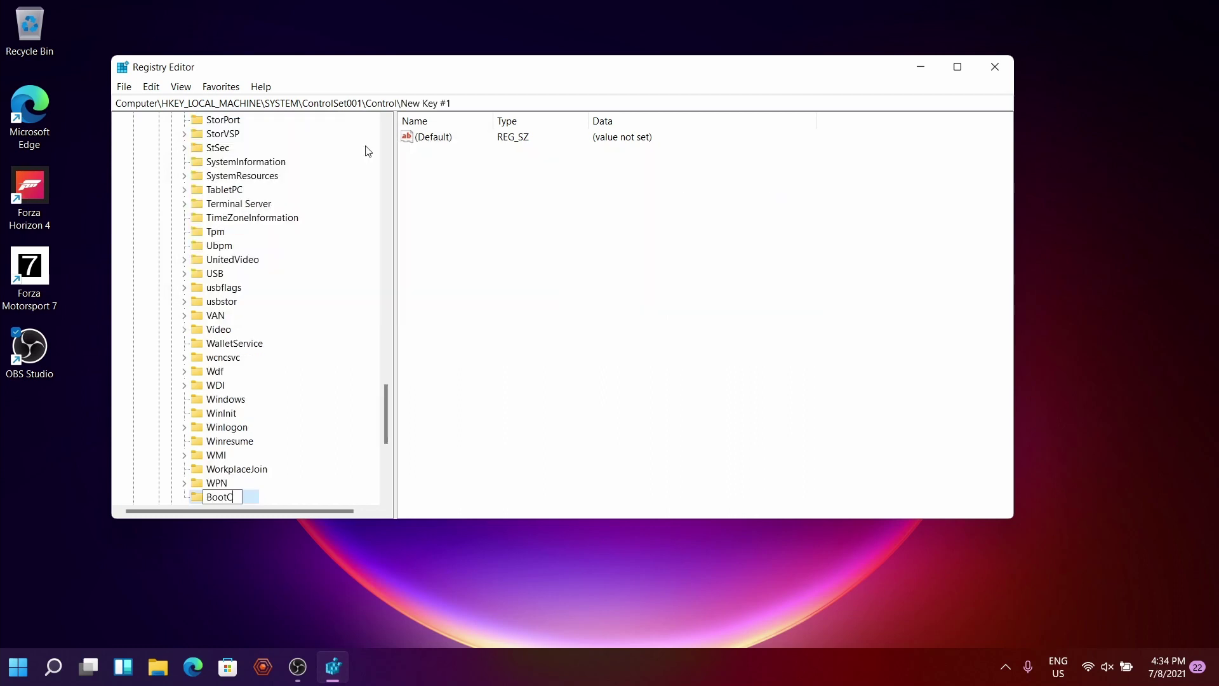
type("ontrol")
key("Return")
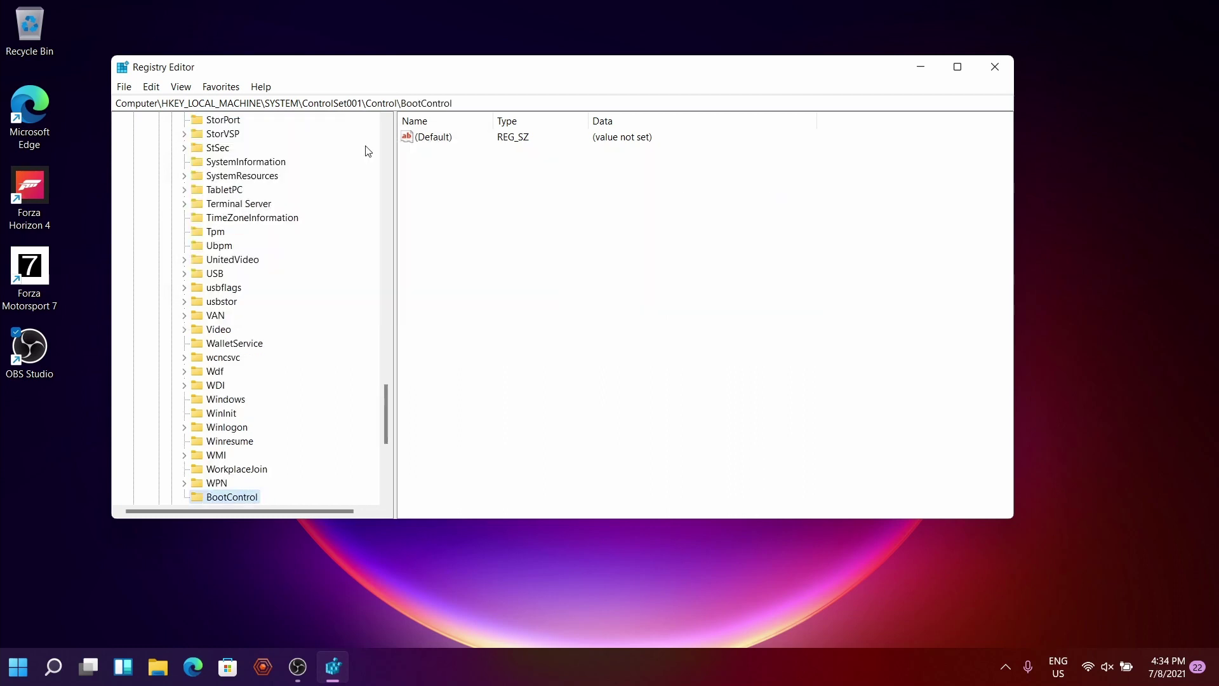
Step: Add a DWORD (32-bit) value named BootProgressAnimation to BootControl
right_click(471, 200)
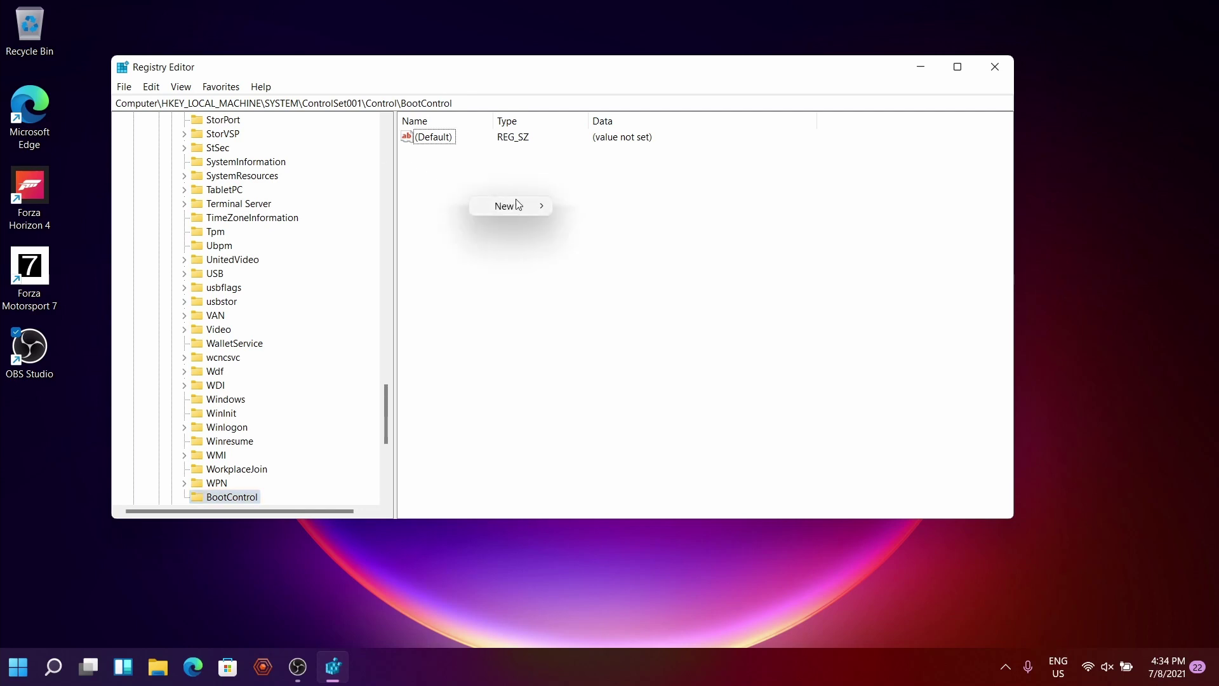
mouse_move(517, 206)
left_click(622, 266)
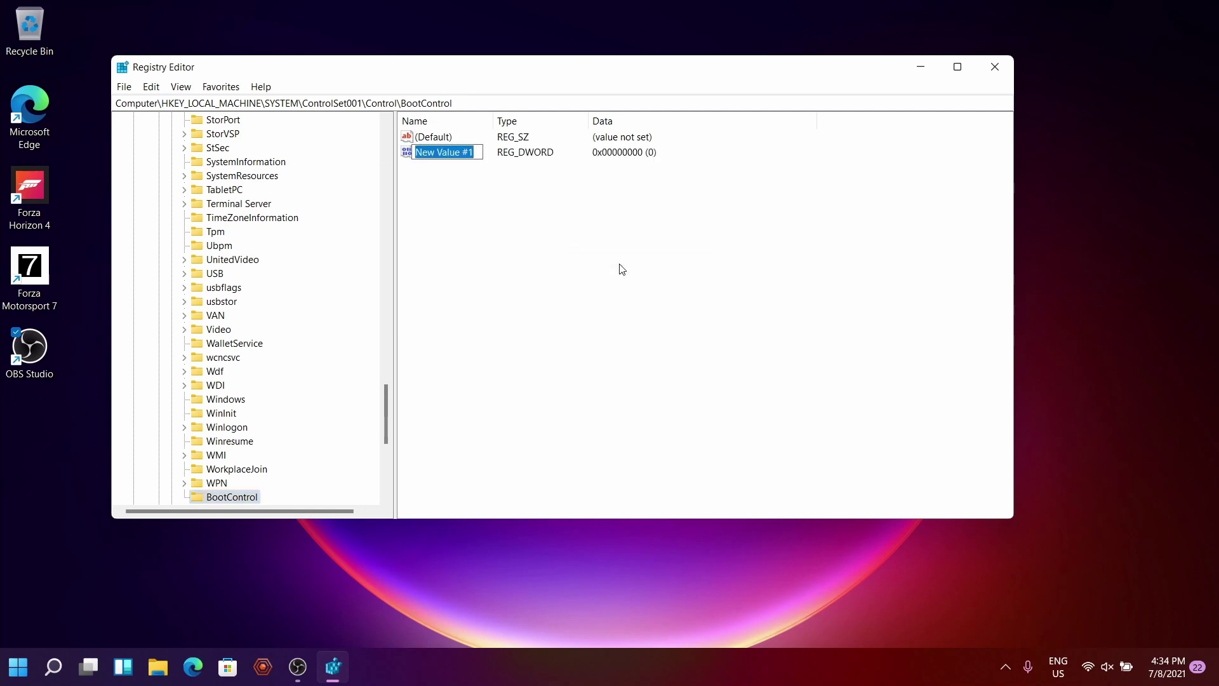
type("Boot")
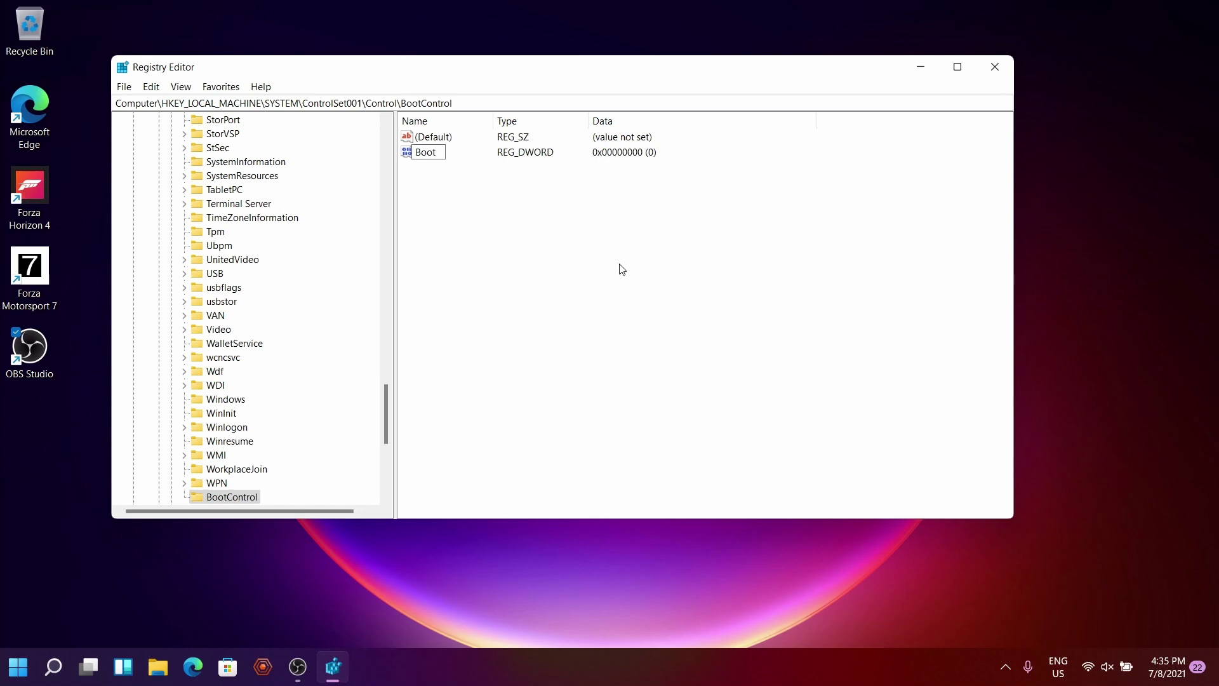
type("ProgressAnimation")
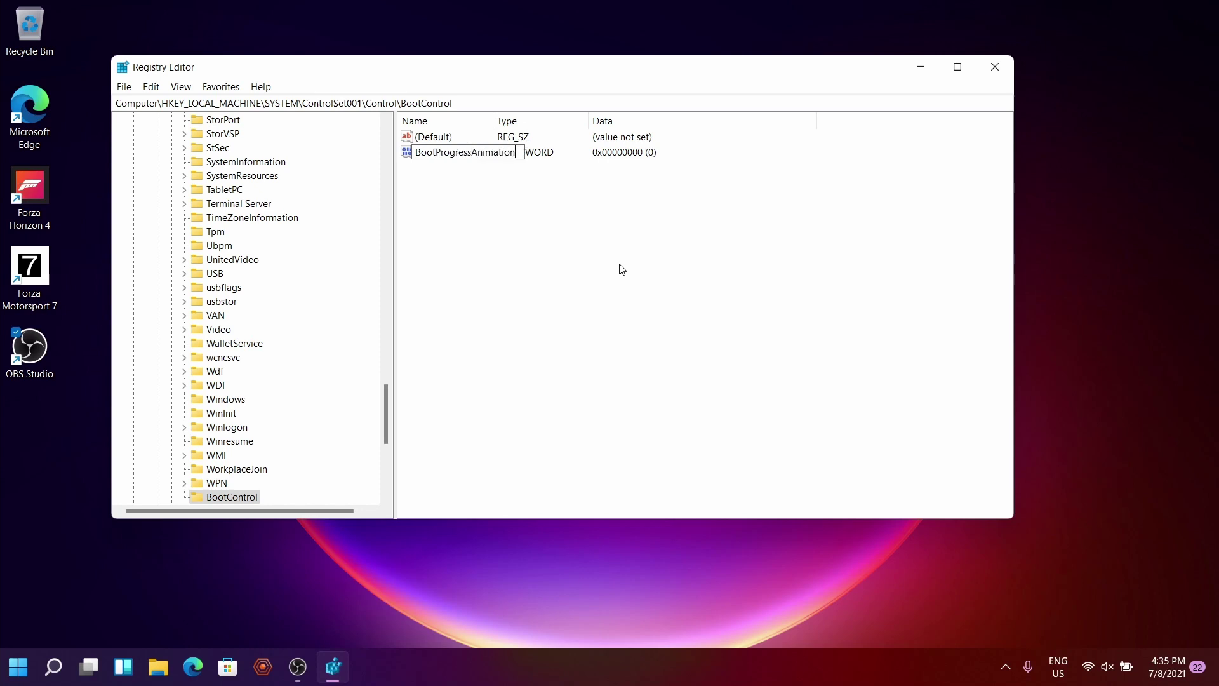
key("Return")
Step: Set BootProgressAnimation to 1 and widen the Name column
double_click(422, 152)
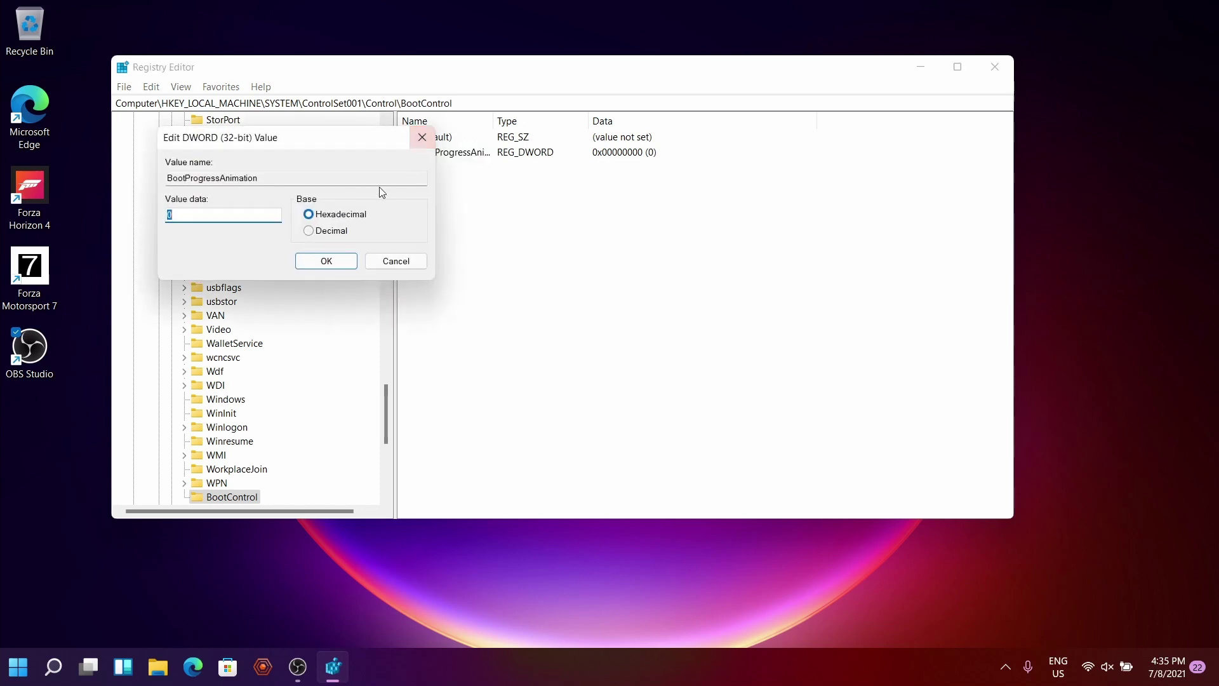
type("1")
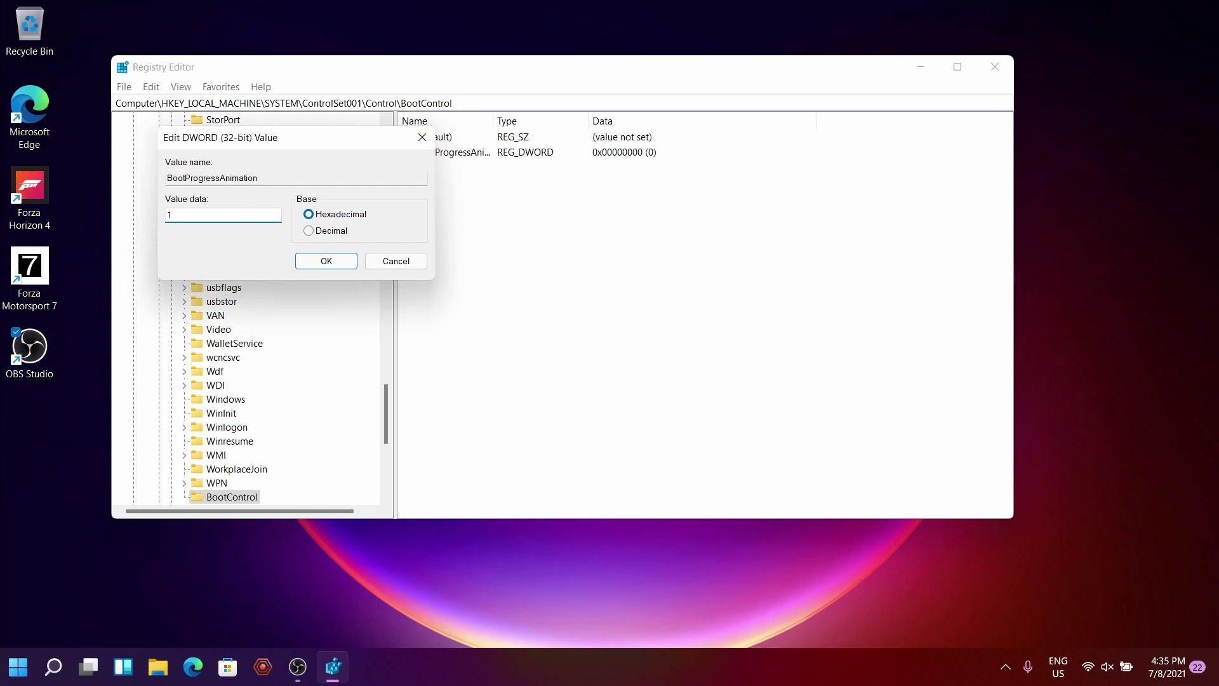
key("Return")
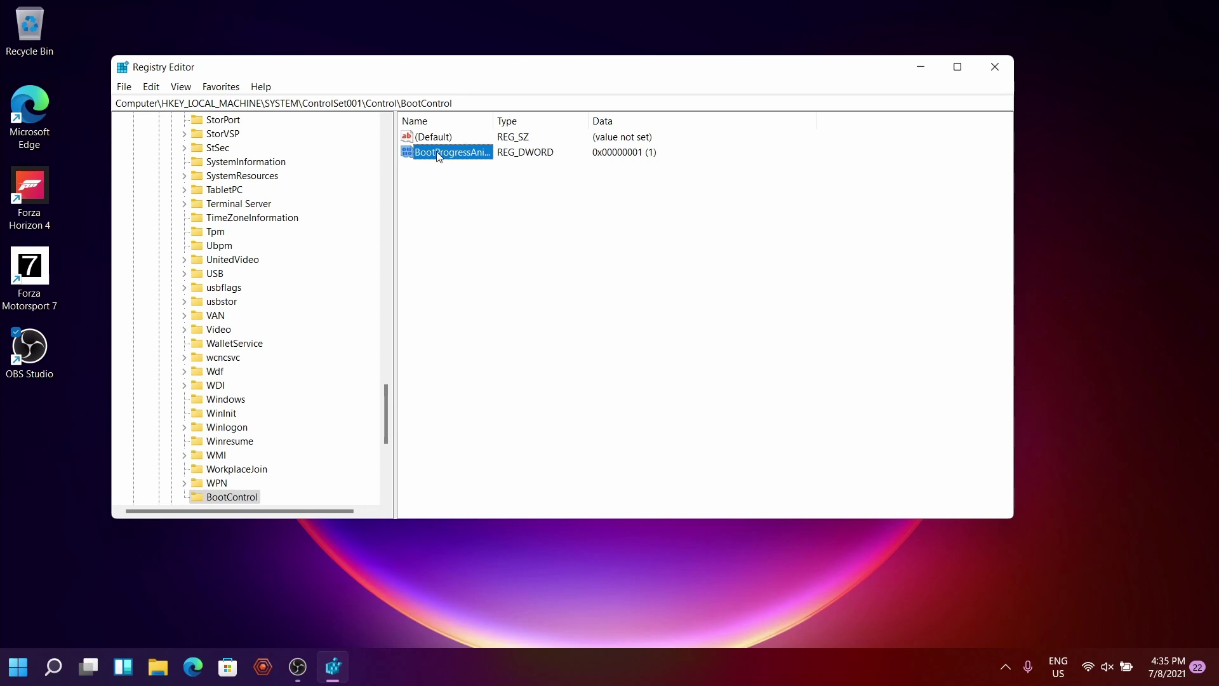
left_click_drag(493, 121, 544, 121)
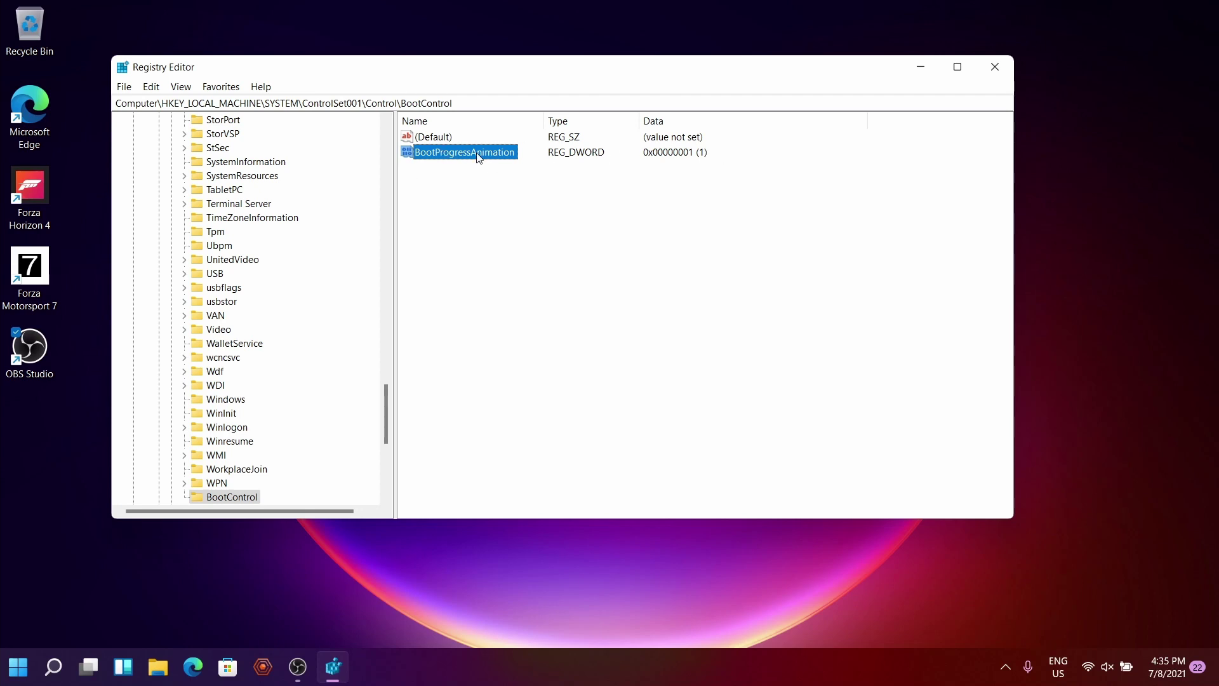
left_click(493, 167)
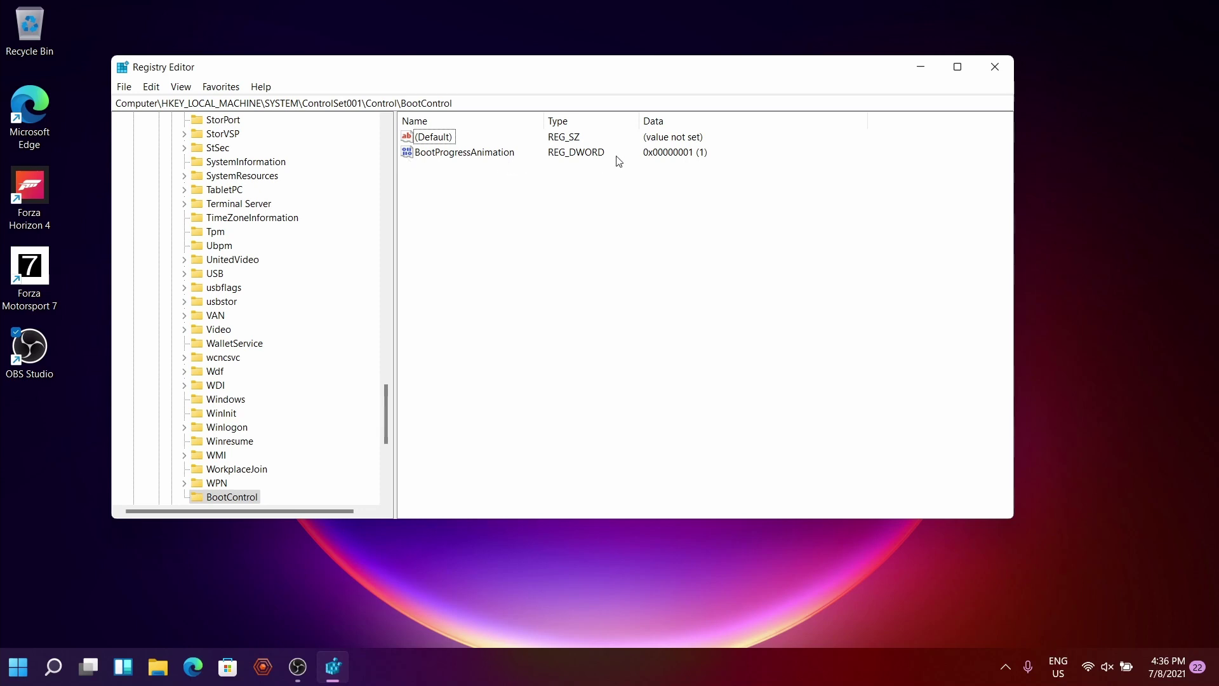
Step: Delete the BootControl key, confirming the permanent removal
right_click(226, 499)
left_click(267, 560)
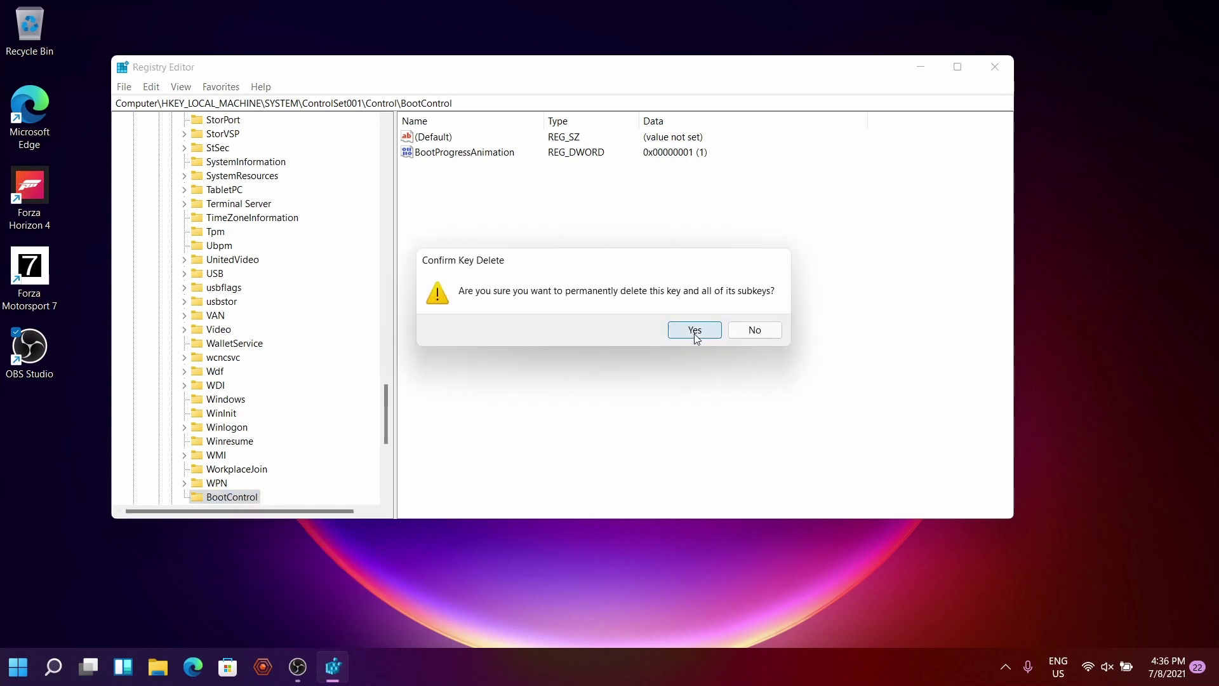
left_click(696, 338)
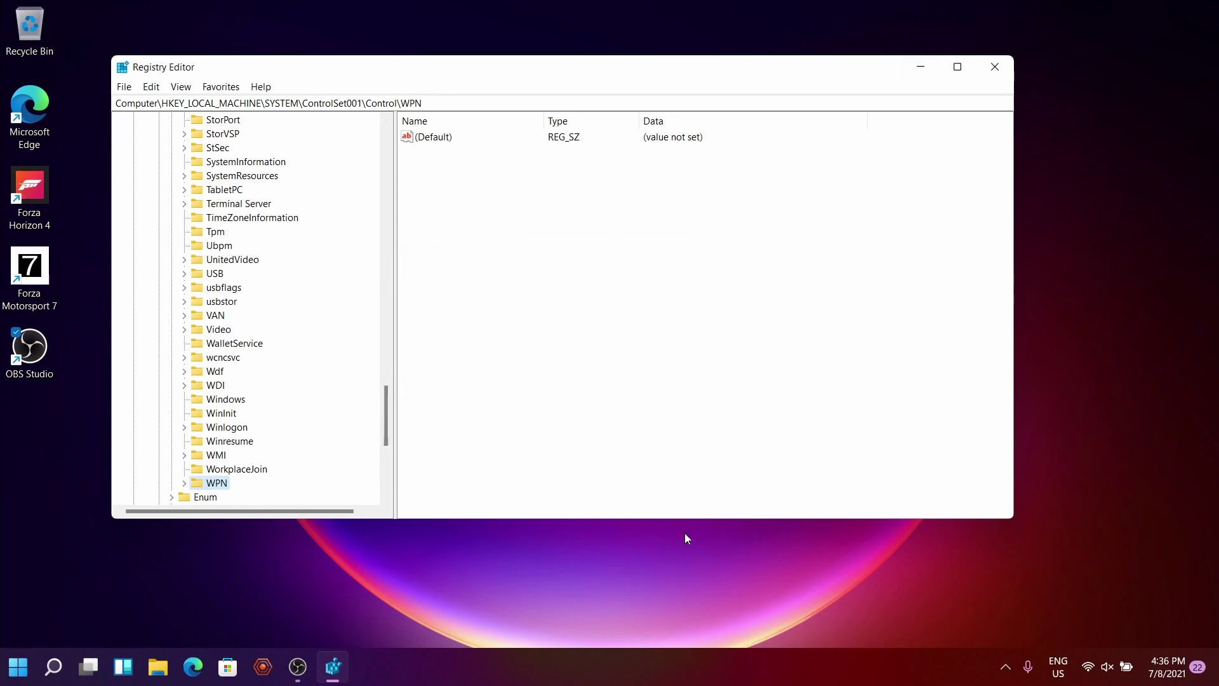
scroll(176, 363, "up", 20)
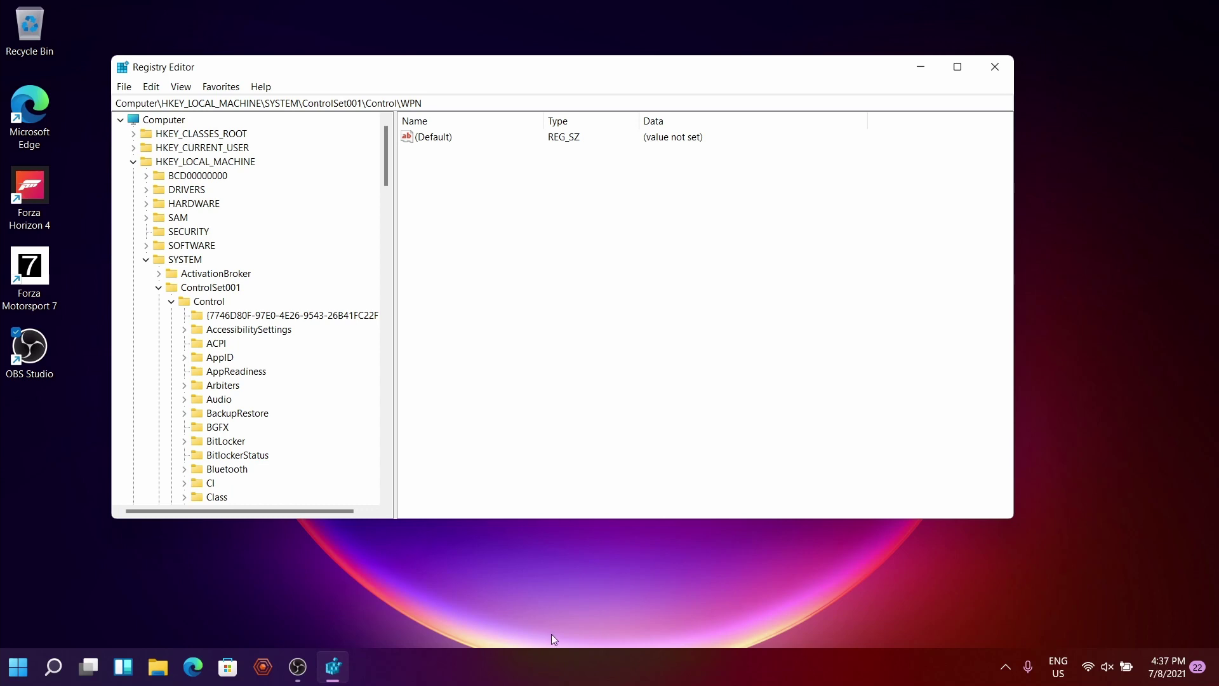
Step: Navigate to HKEY_CURRENT_USER\...\CurrentVersion\Explorer\Advanced in the registry tree
left_click(133, 161)
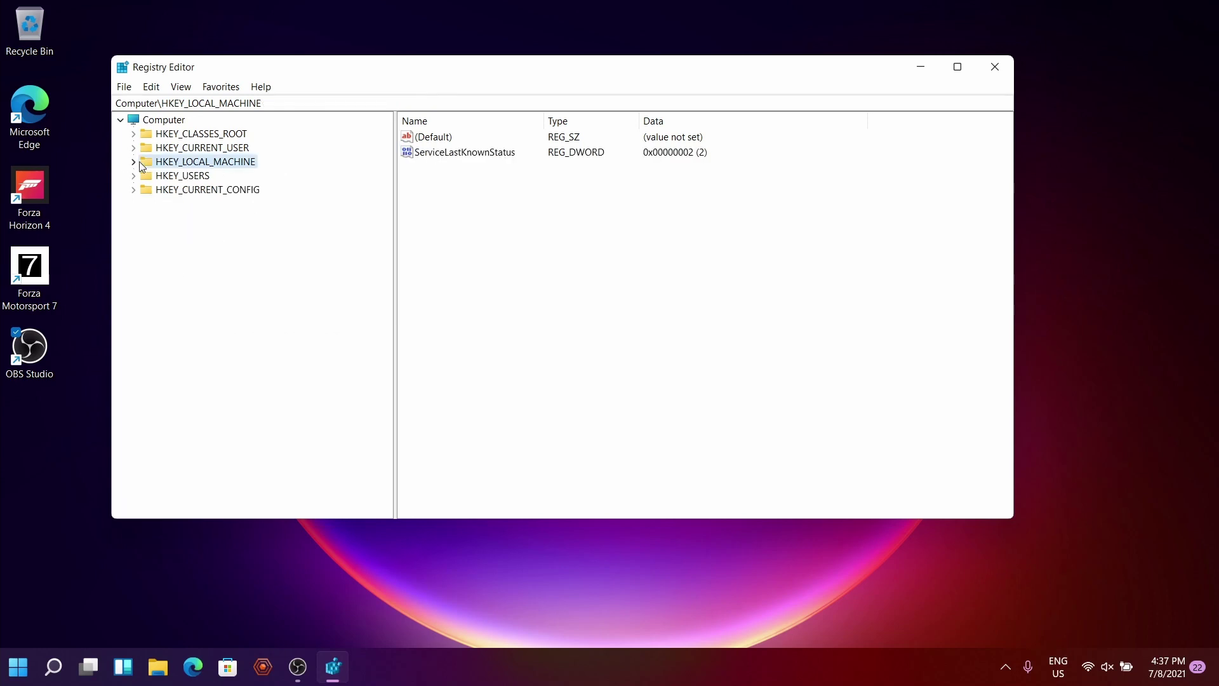
double_click(191, 148)
left_click(187, 246)
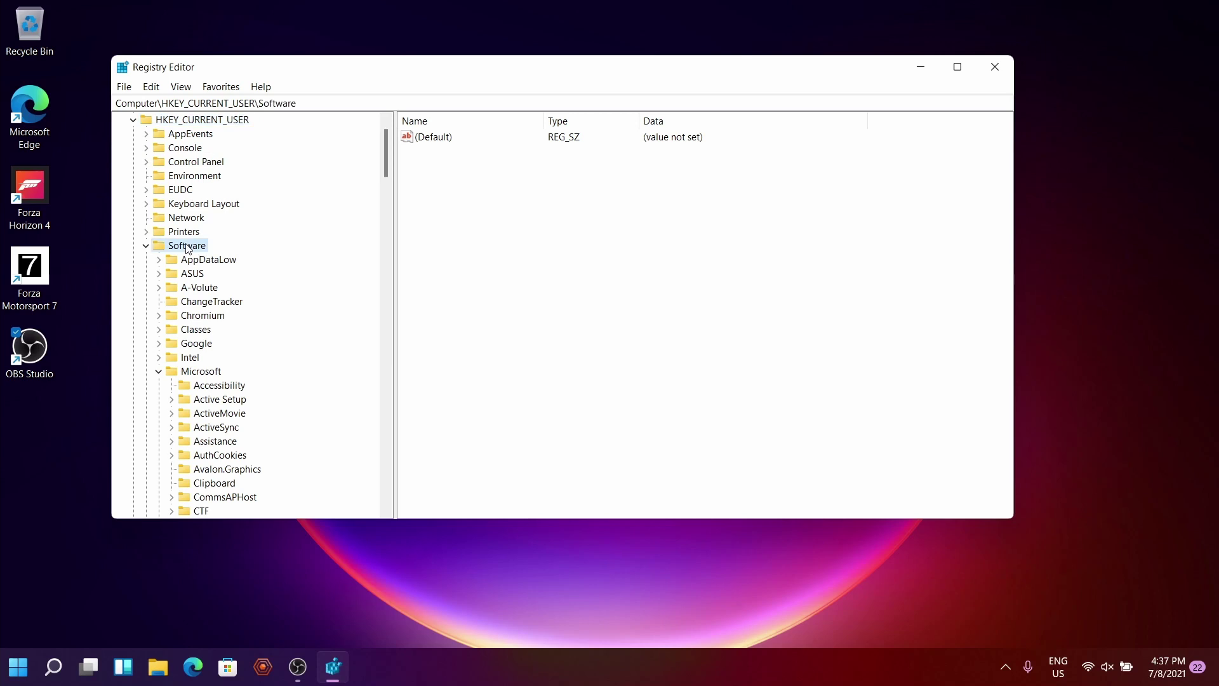
left_click(201, 371)
scroll(283, 302, "down", 15)
double_click(213, 189)
left_click(230, 219)
scroll(238, 229, "down", 9)
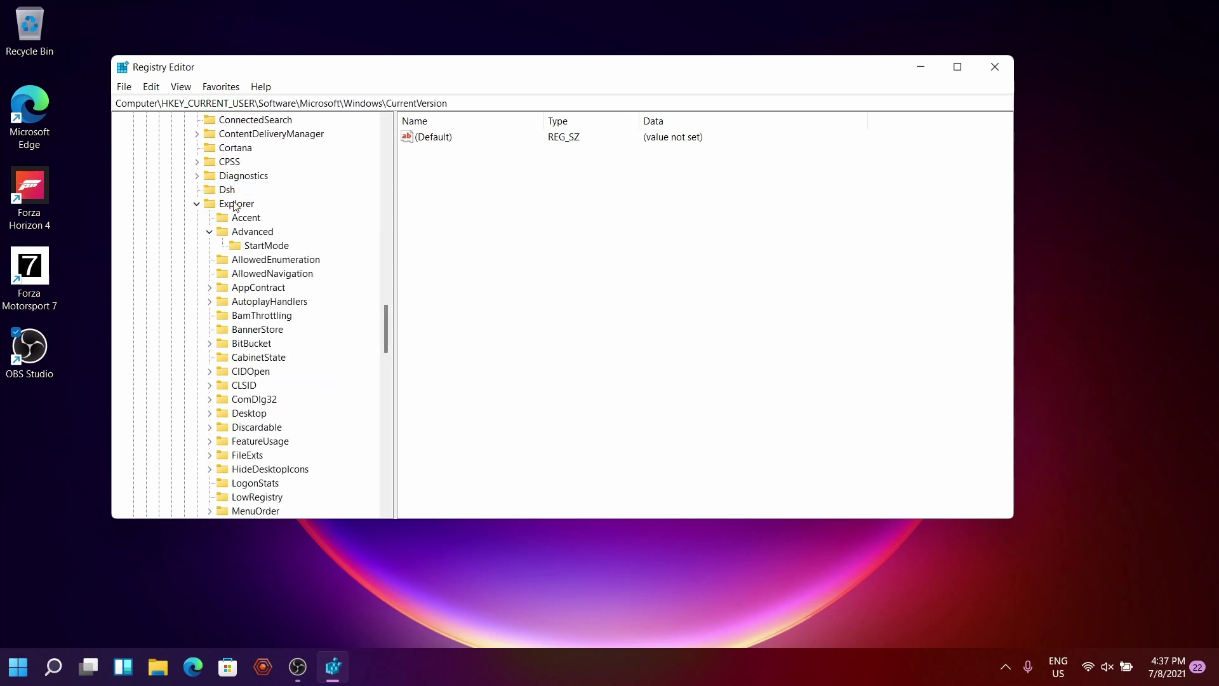
left_click(236, 204)
left_click(258, 232)
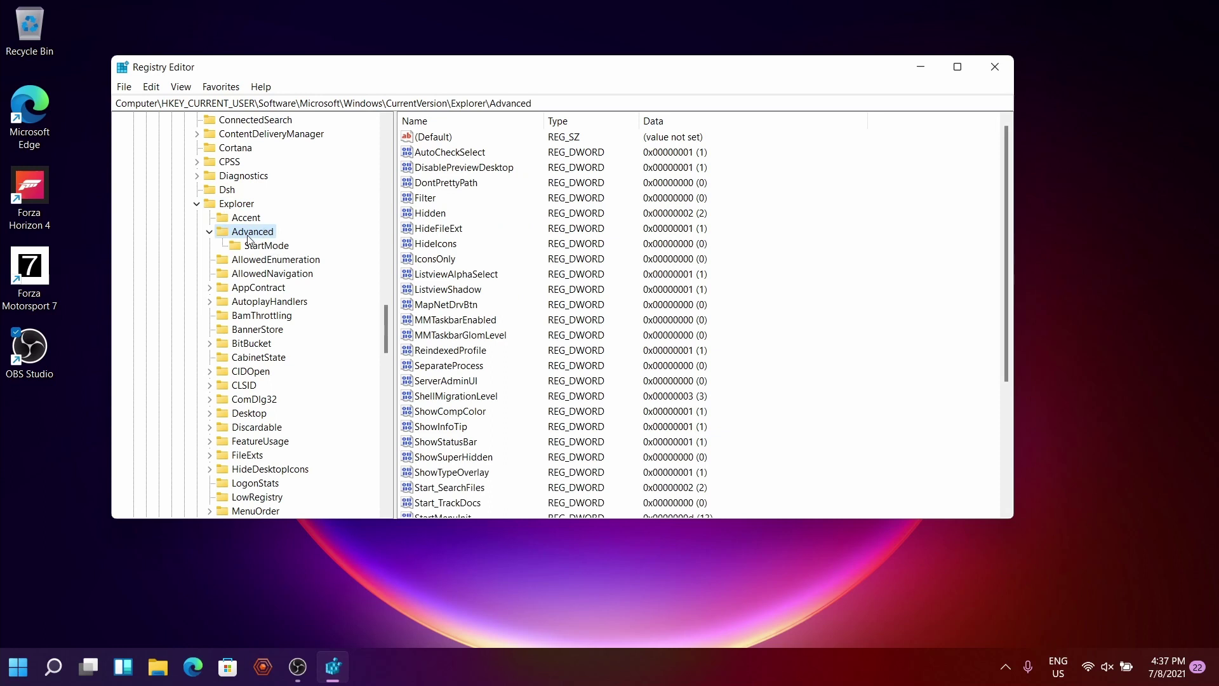
left_click(254, 245)
left_click(252, 234)
Step: Create a DWORD (32-bit) value named TaskbarSi, leaving its data at 0
right_click(764, 296)
mouse_move(830, 300)
left_click(895, 422)
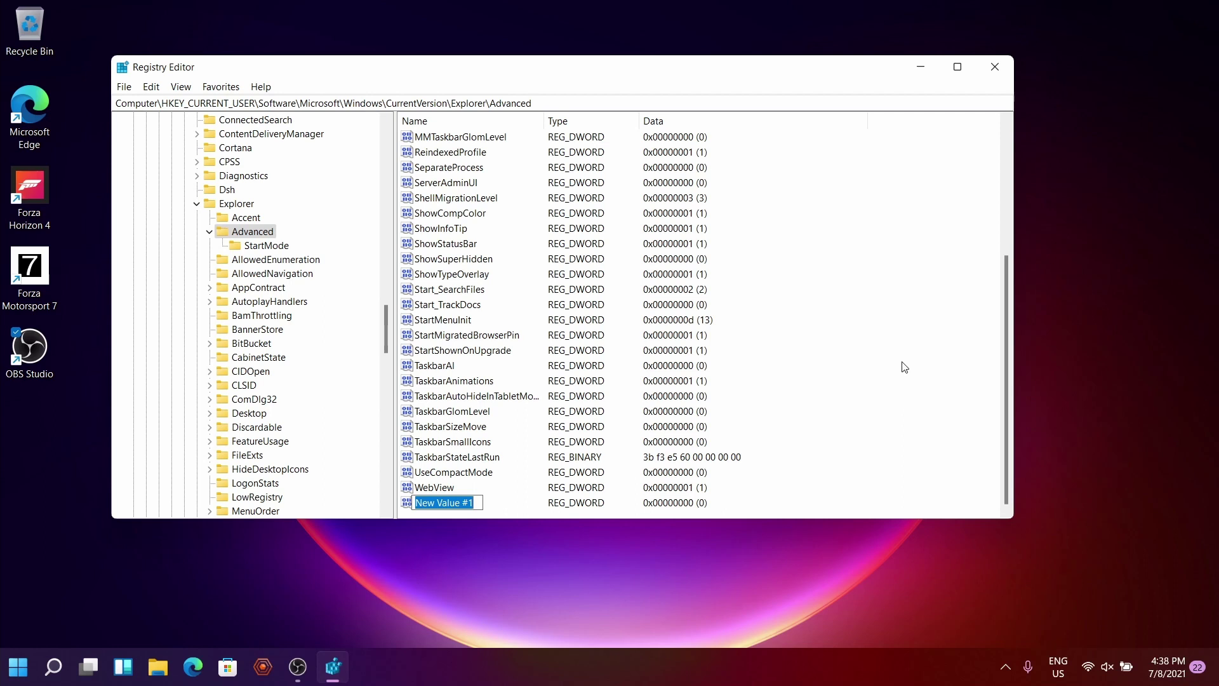
type("TaskbarSi")
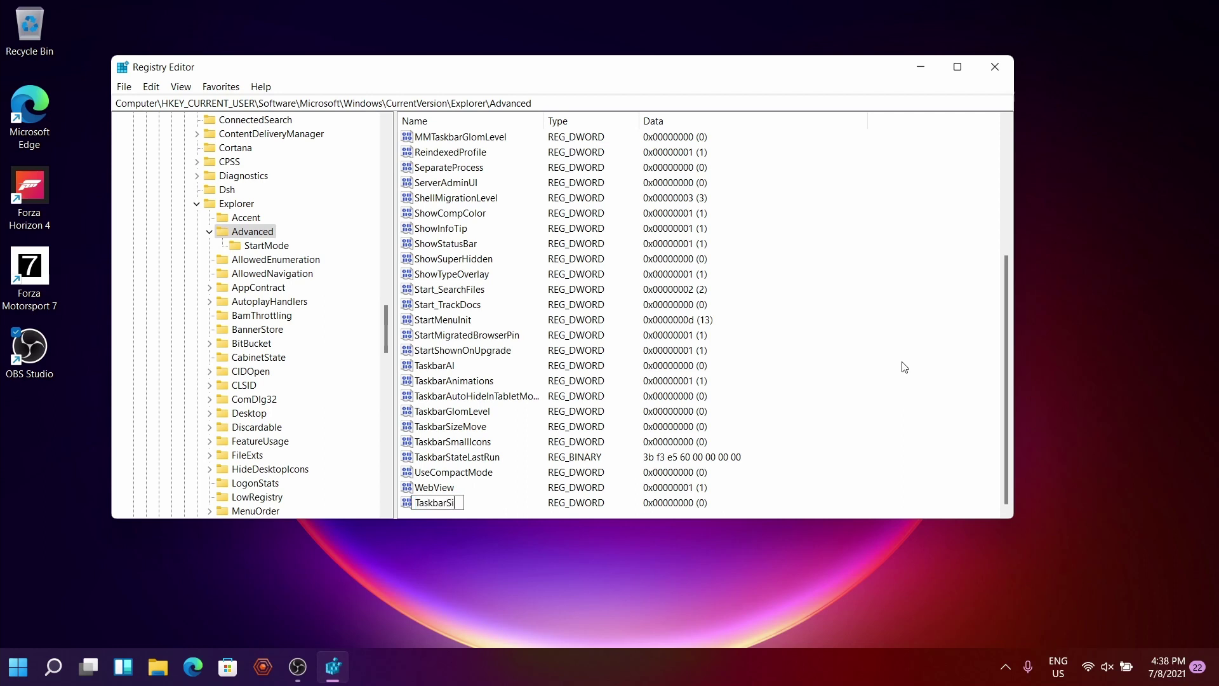
key("Return")
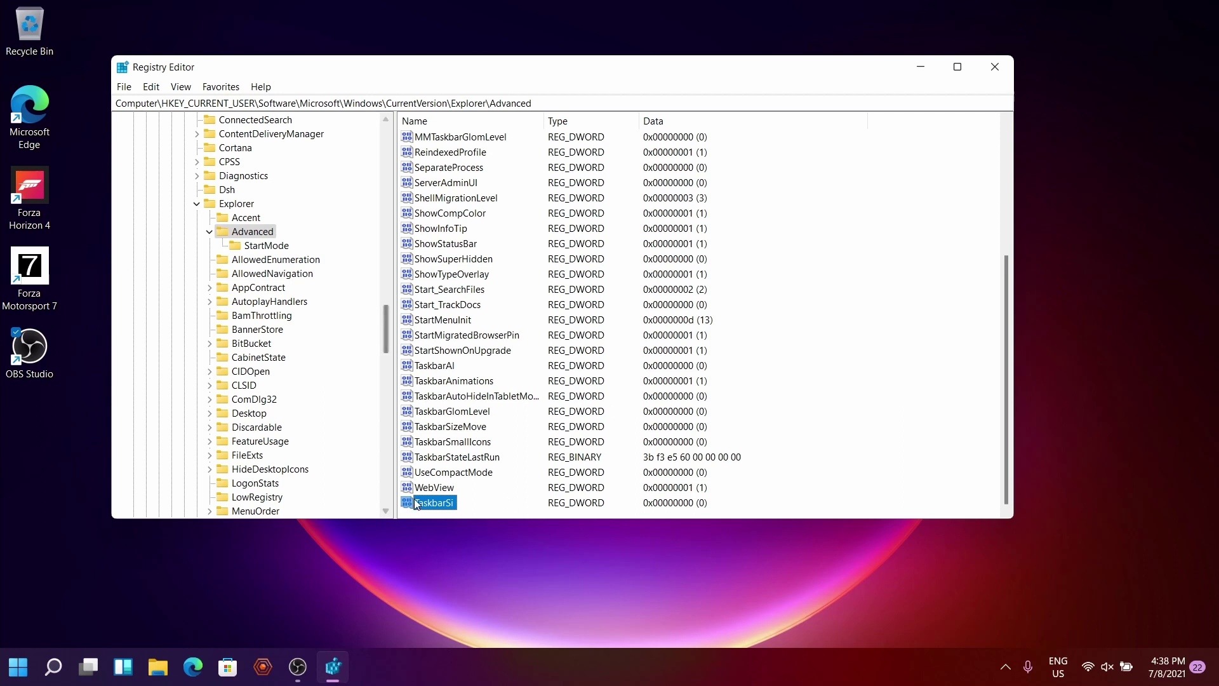
key("Return")
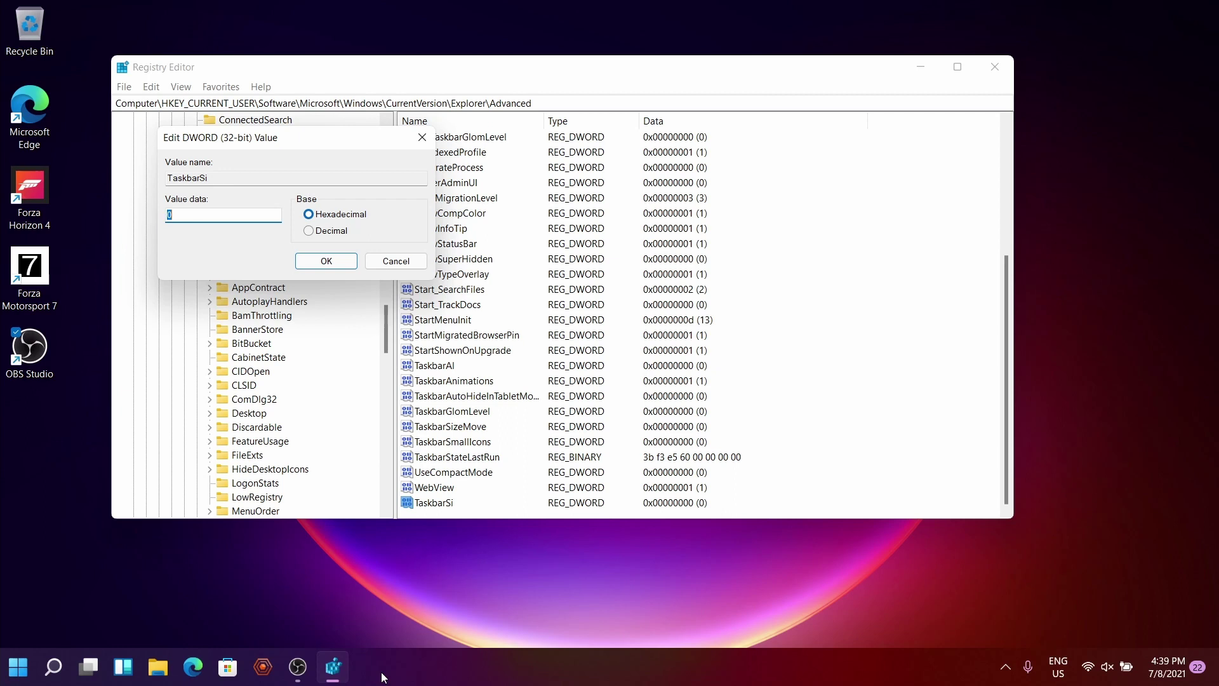
left_click(313, 261)
Step: Close Registry Editor and bring up the Start menu with the Windows key
left_click(995, 67)
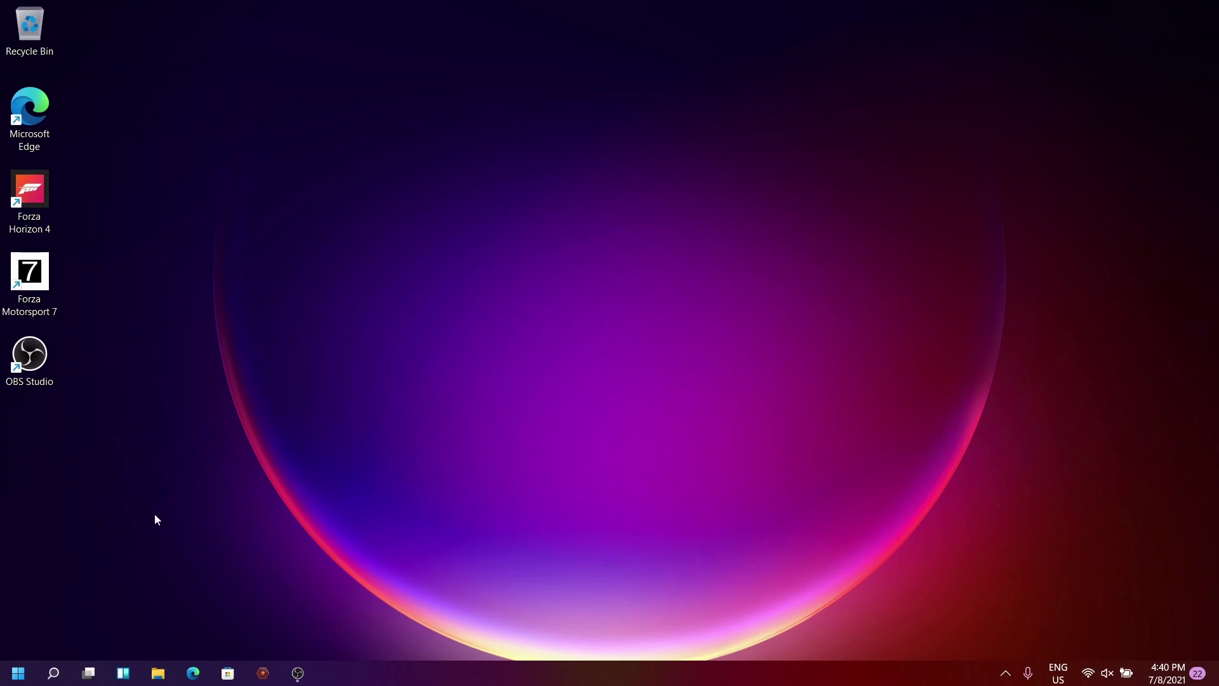
key("super")
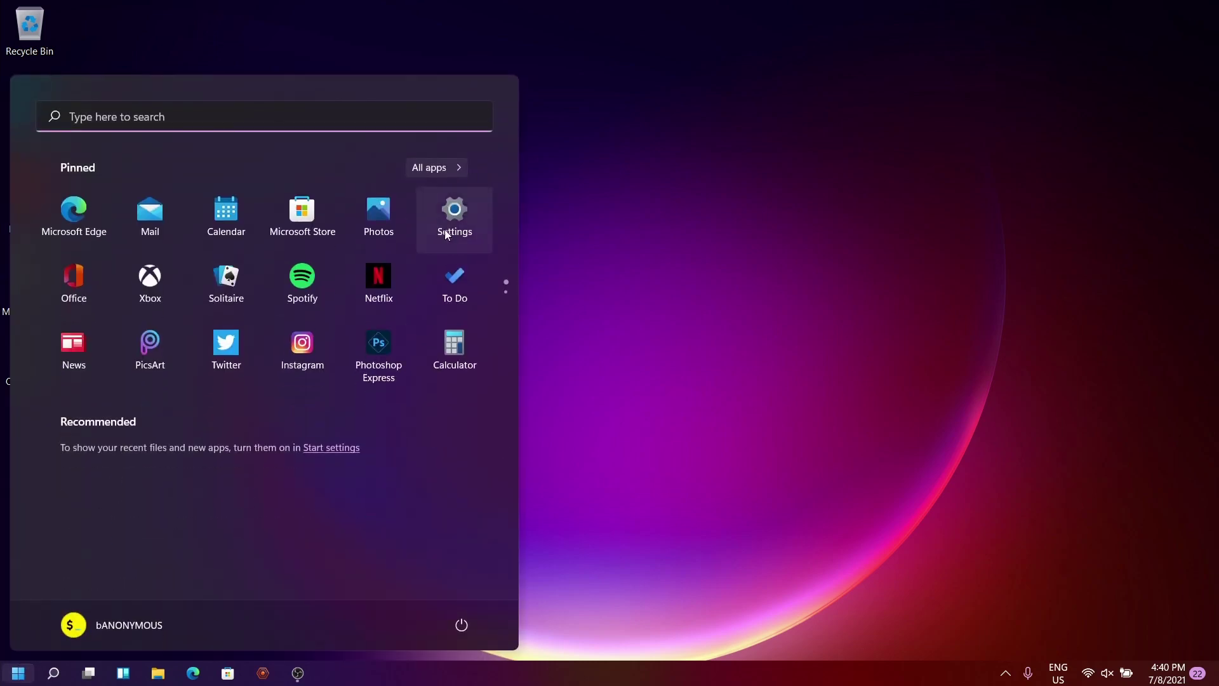
Step: Open Settings at Personalization > Background
left_click(450, 234)
left_click(89, 260)
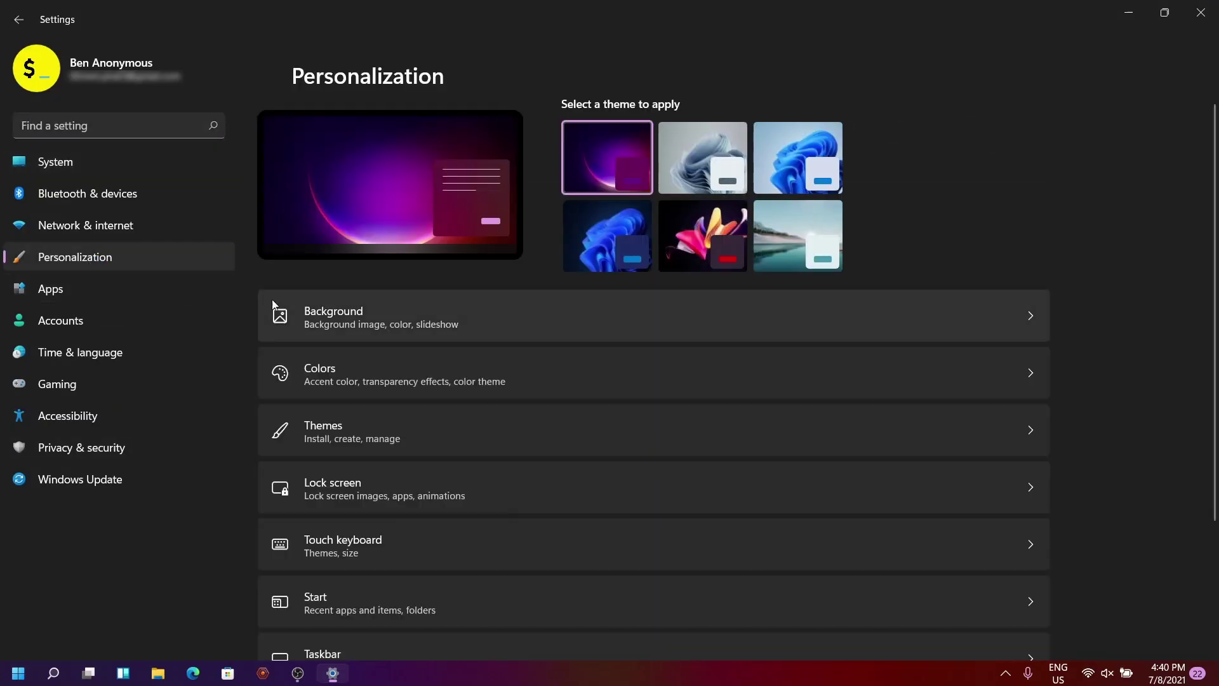
left_click(419, 325)
Step: Leave the slideshow interval at 30 minutes and change the background type to Picture
left_click(933, 423)
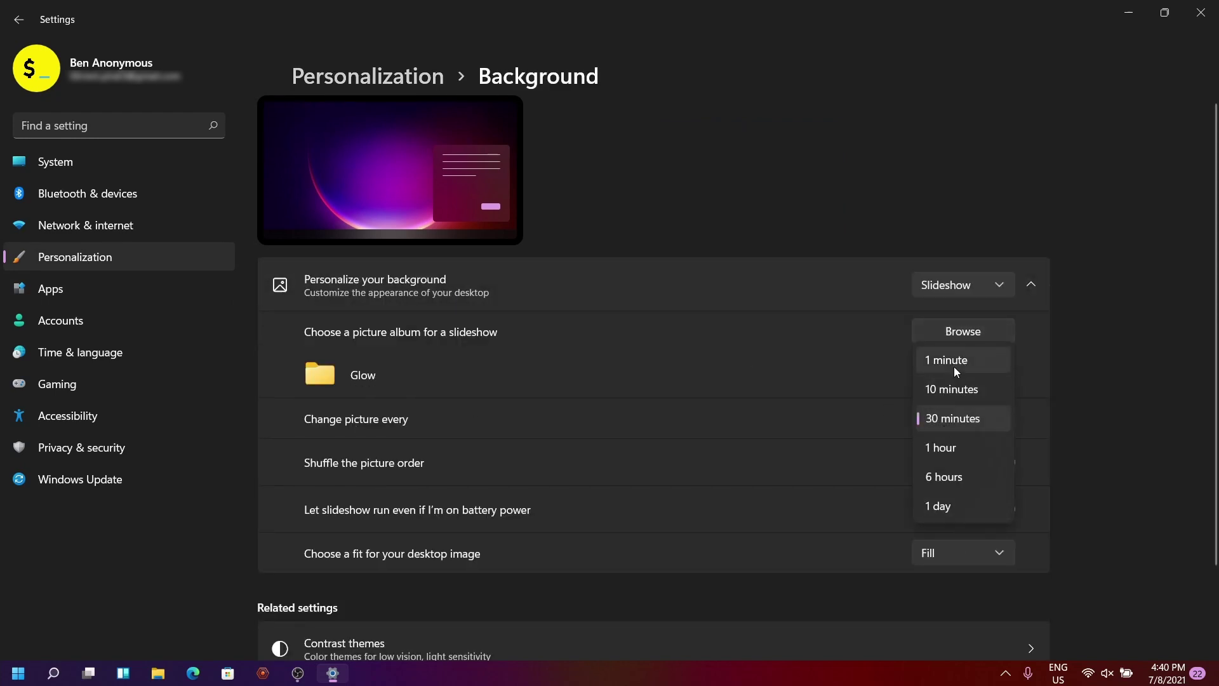
left_click(552, 433)
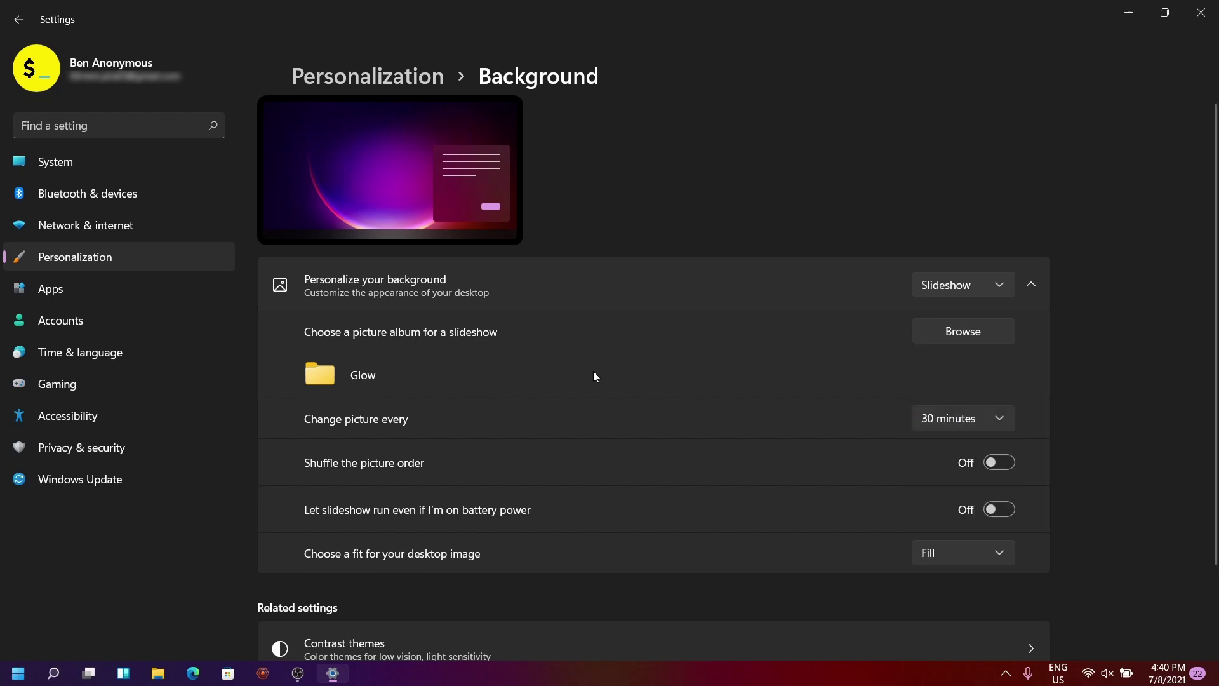
left_click(926, 288)
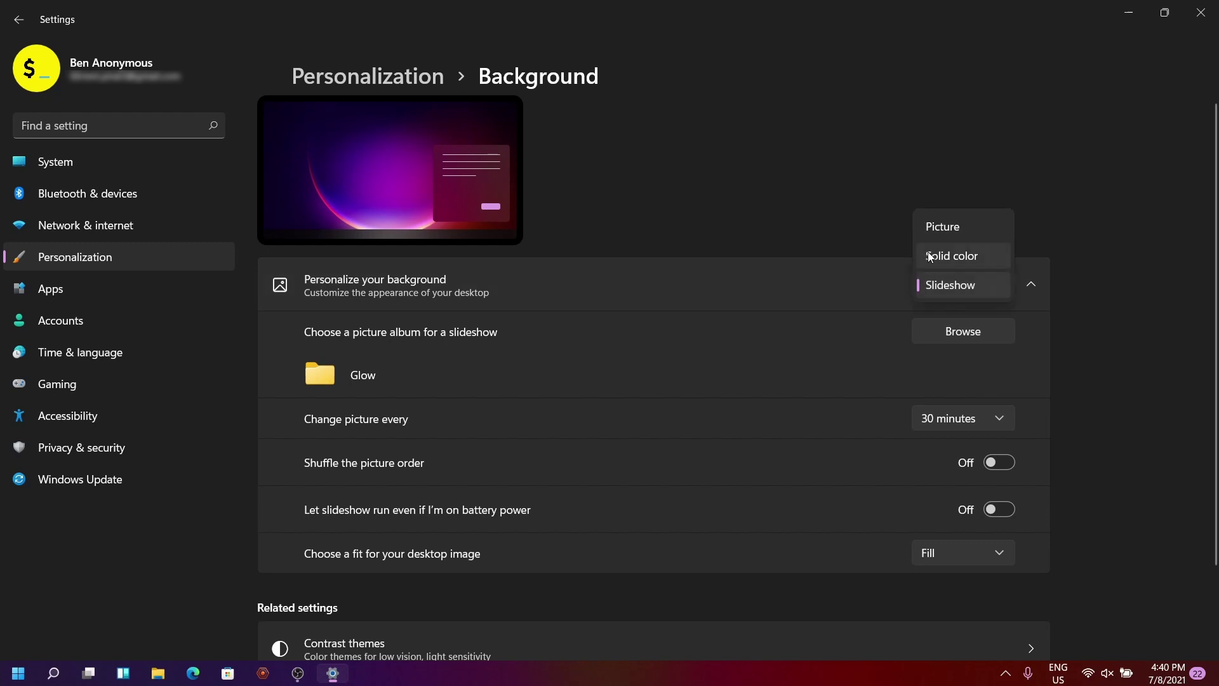
left_click(932, 226)
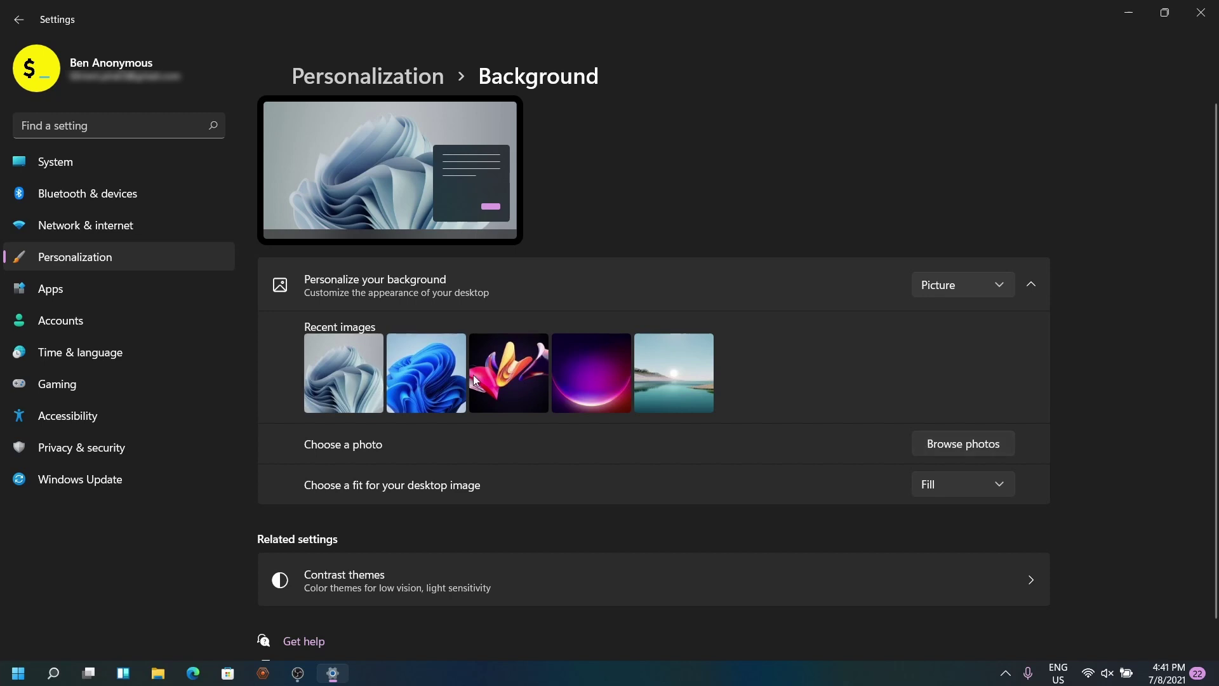
Step: Check monitor options on the recent images, then restore Settings to a smaller window
right_click(409, 372)
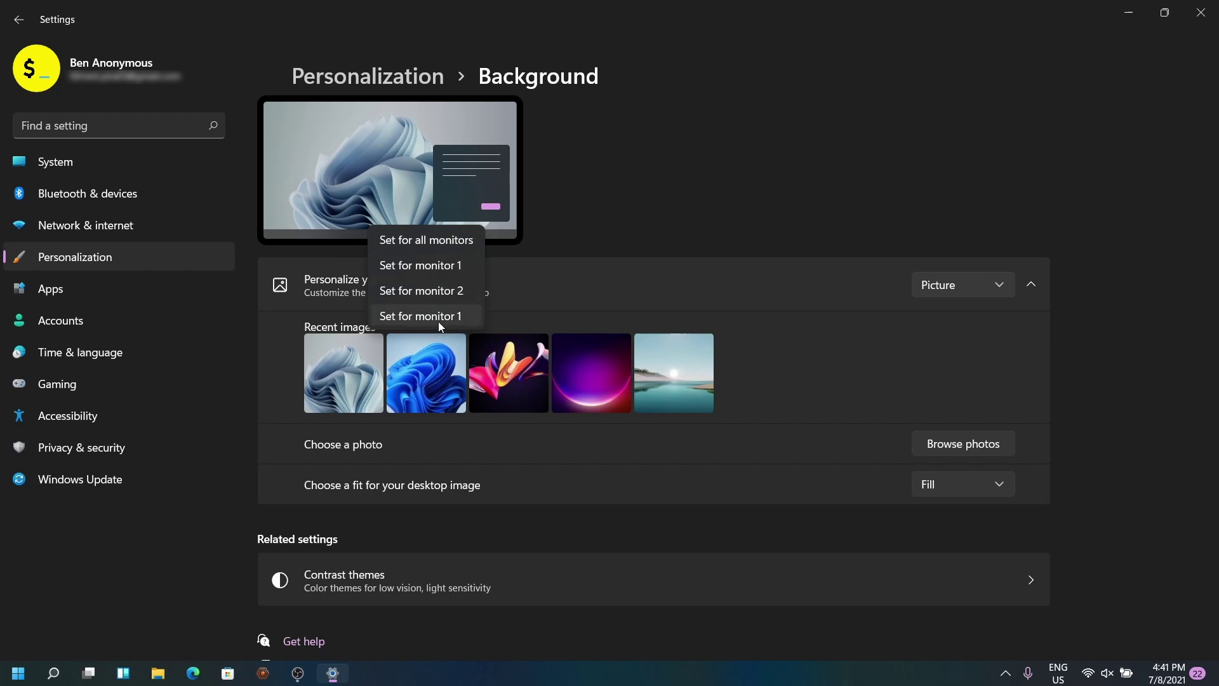
right_click(340, 371)
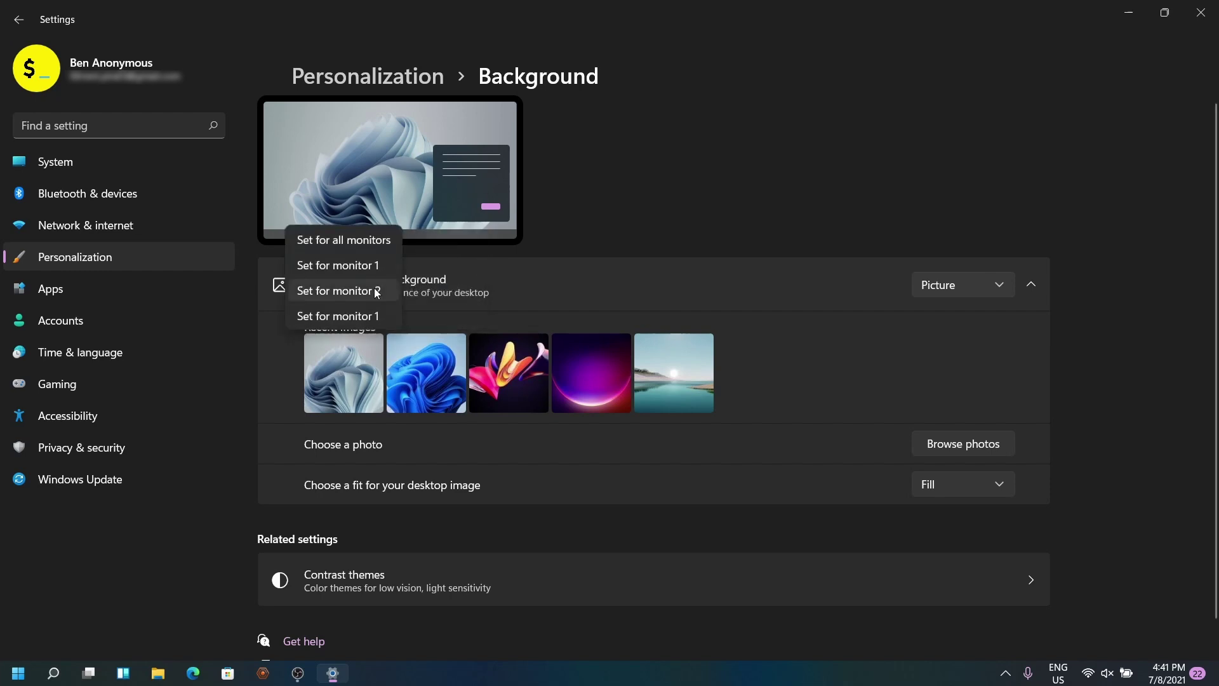
left_click(508, 16)
double_click(570, 9)
Step: Apply the blue bloom image as wallpaper, then set the grey bloom image on monitor 1
right_click(664, 396)
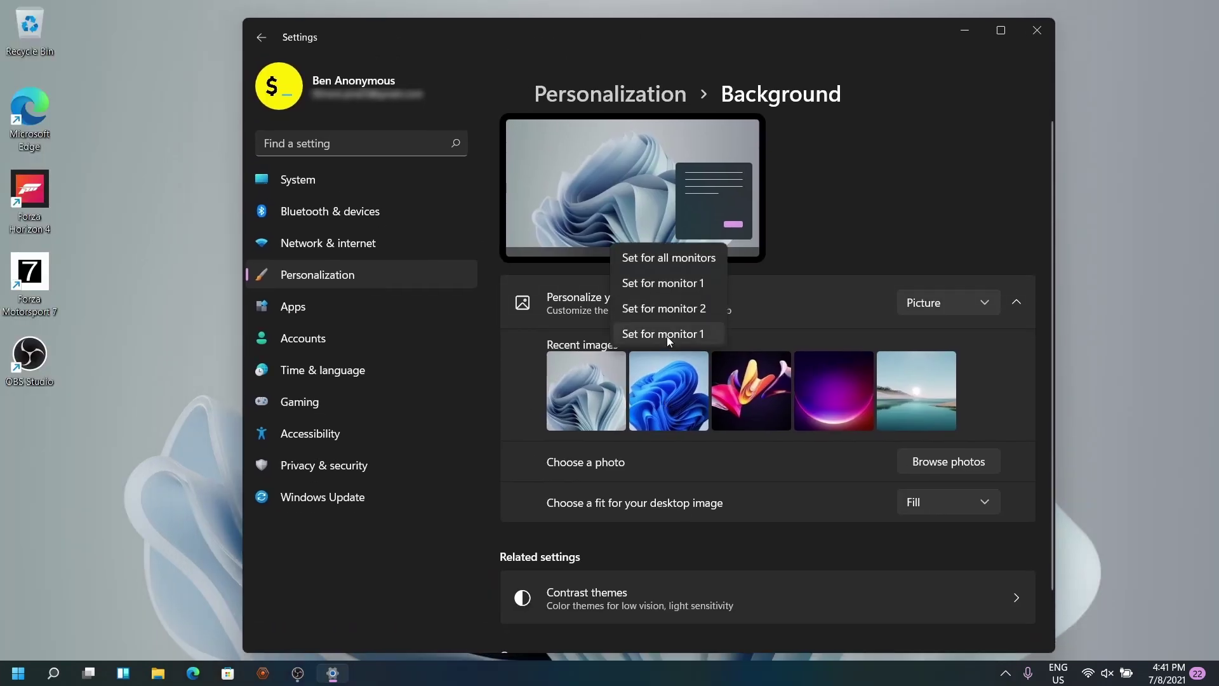
left_click(667, 337)
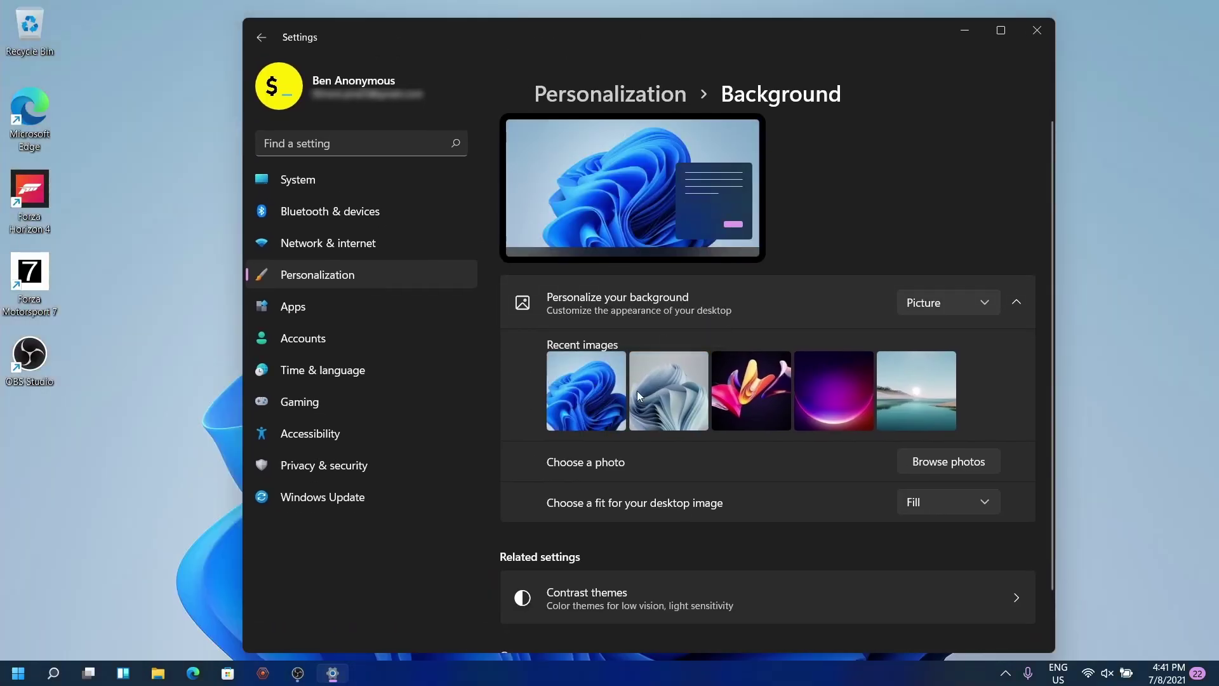
right_click(637, 390)
left_click(684, 287)
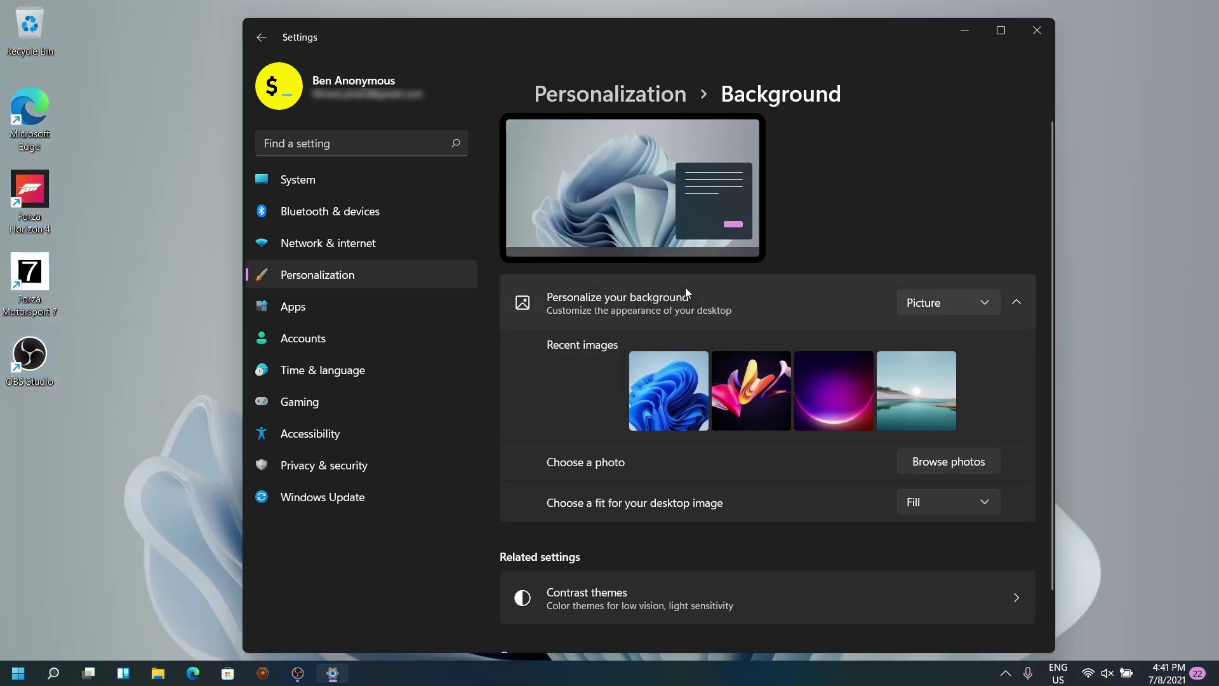
right_click(585, 382)
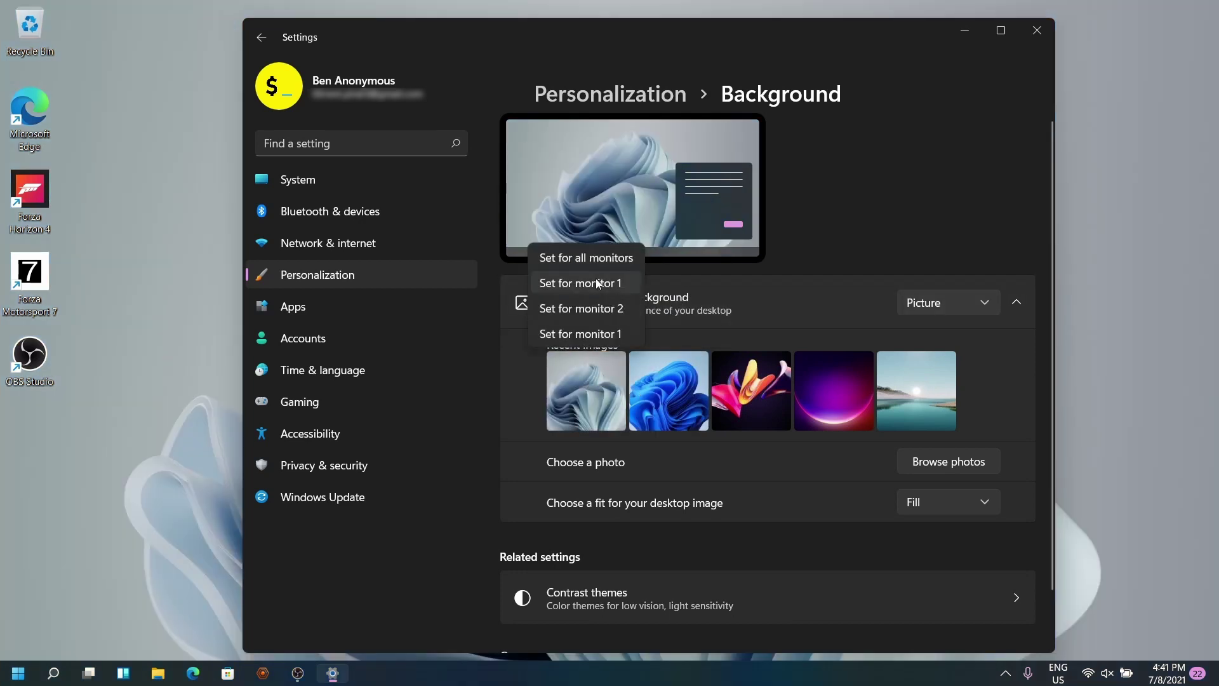
left_click(581, 309)
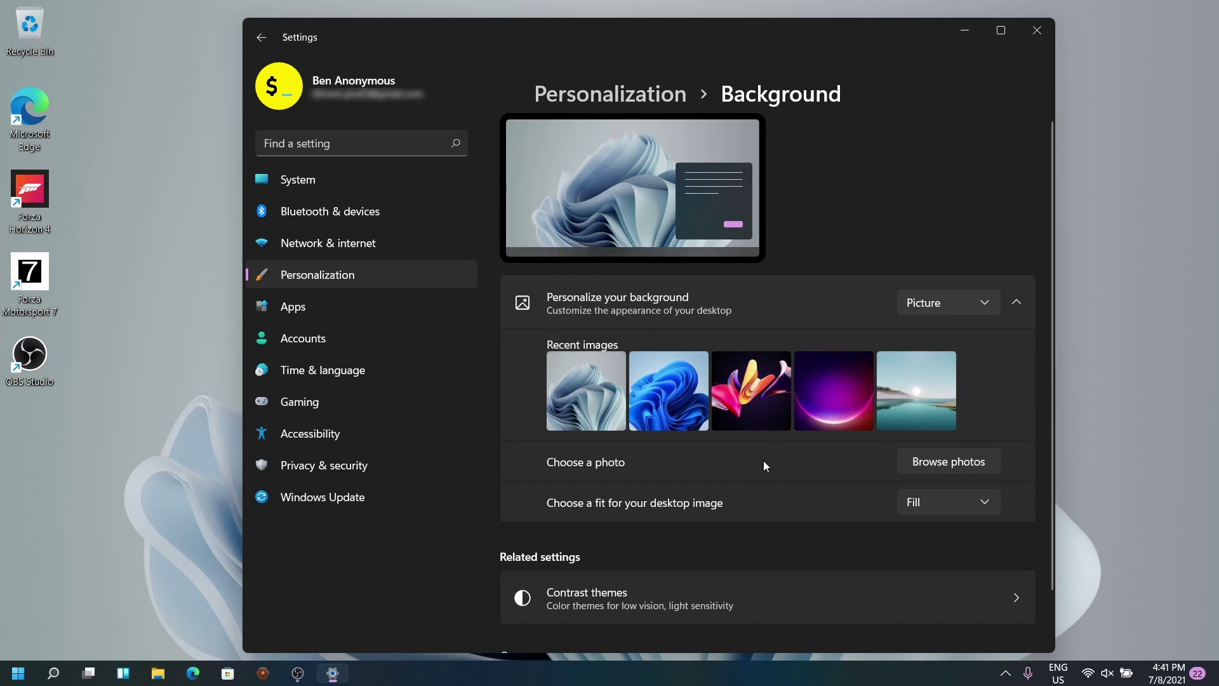
Step: Pick the mountain photo, set it on monitors 1 and 2, and minimize Settings
scroll(763, 460, "down", 1)
scroll(764, 460, "up", 1)
left_click(939, 460)
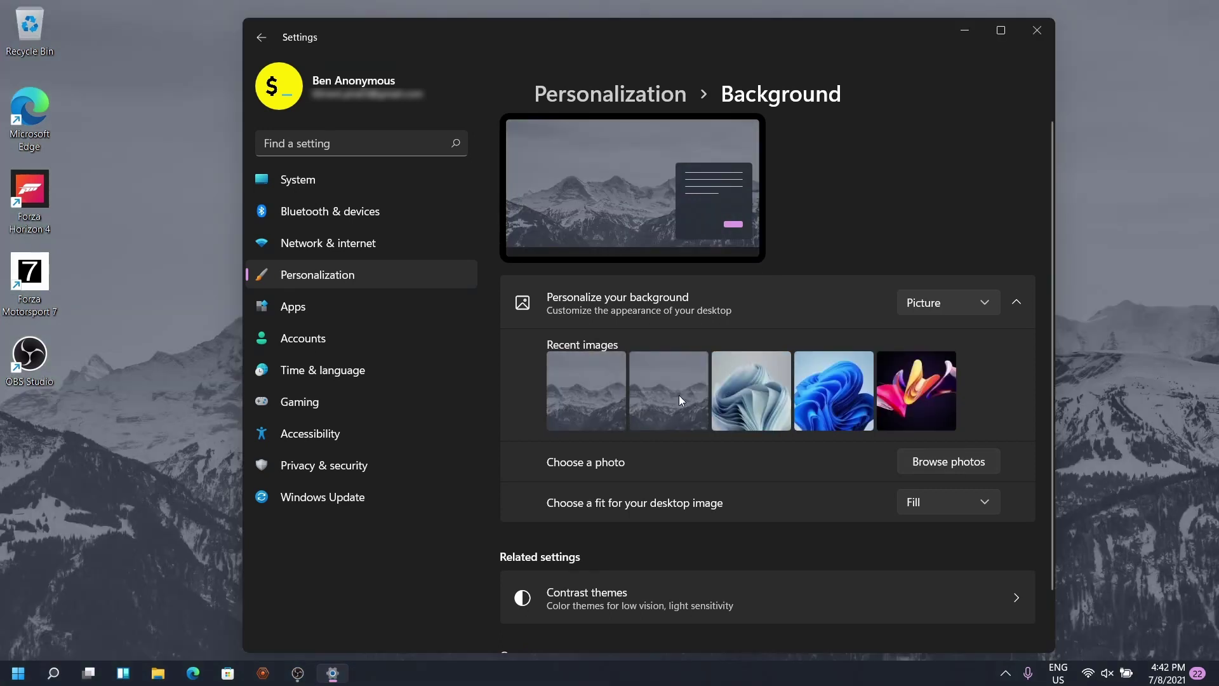
right_click(680, 395)
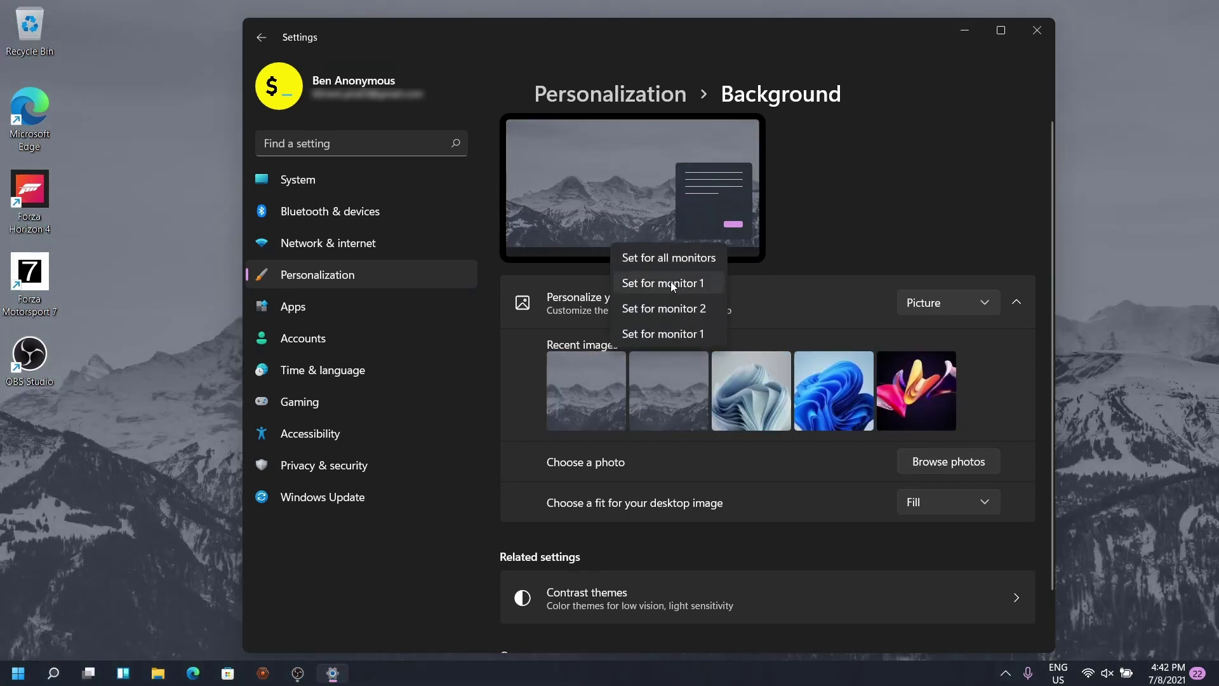
left_click(671, 281)
right_click(592, 387)
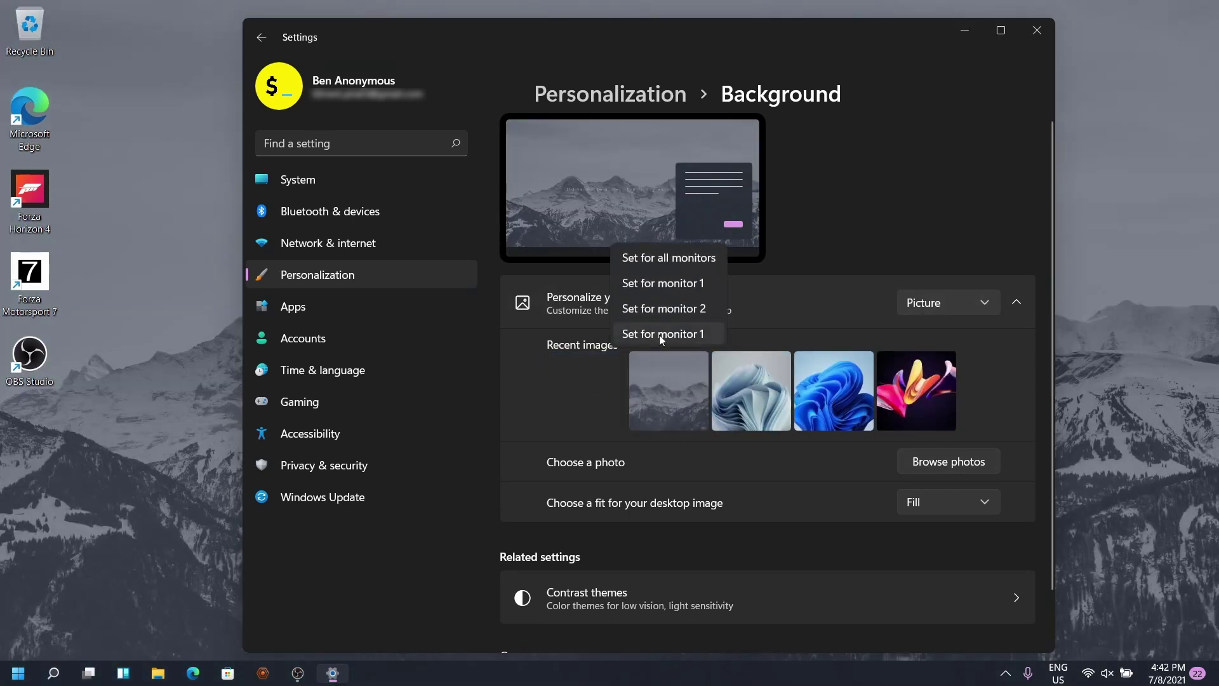
left_click(681, 310)
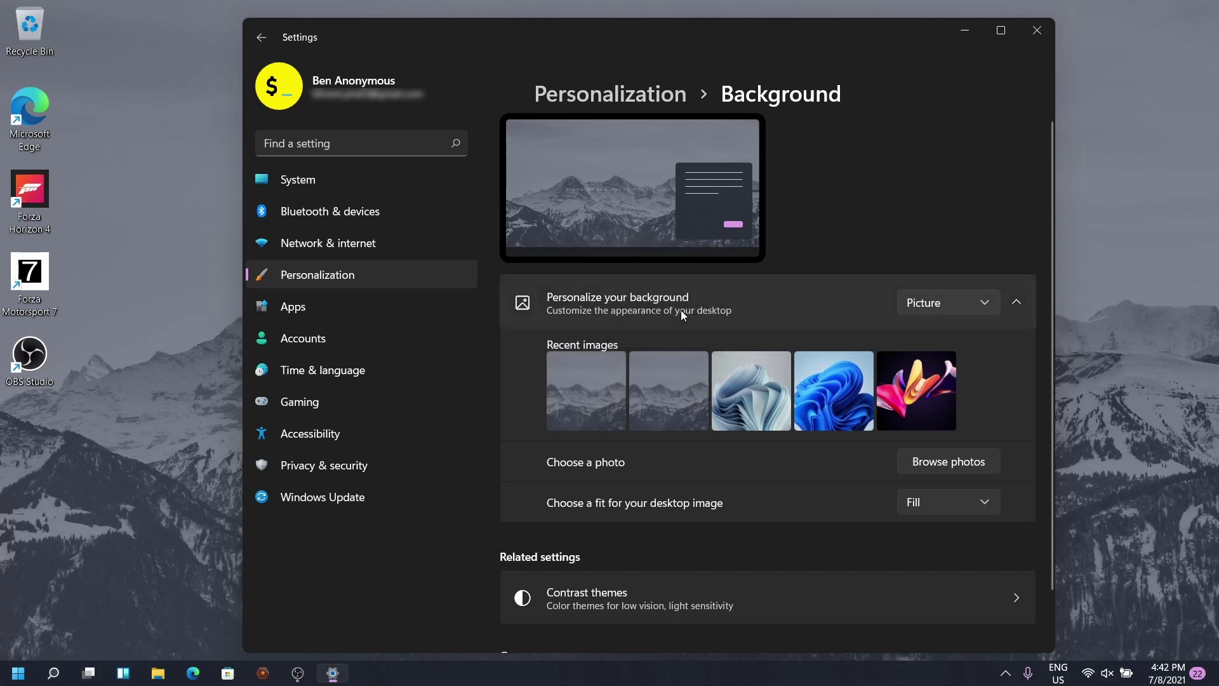
left_click(958, 36)
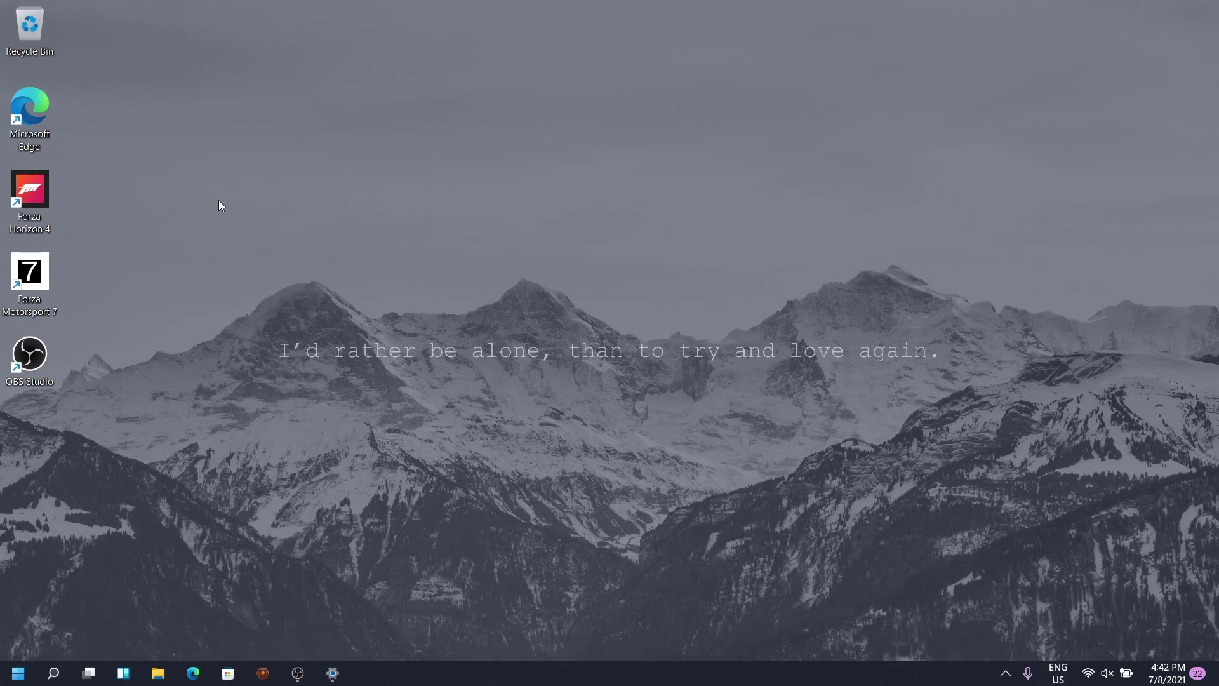
key("alt+Tab")
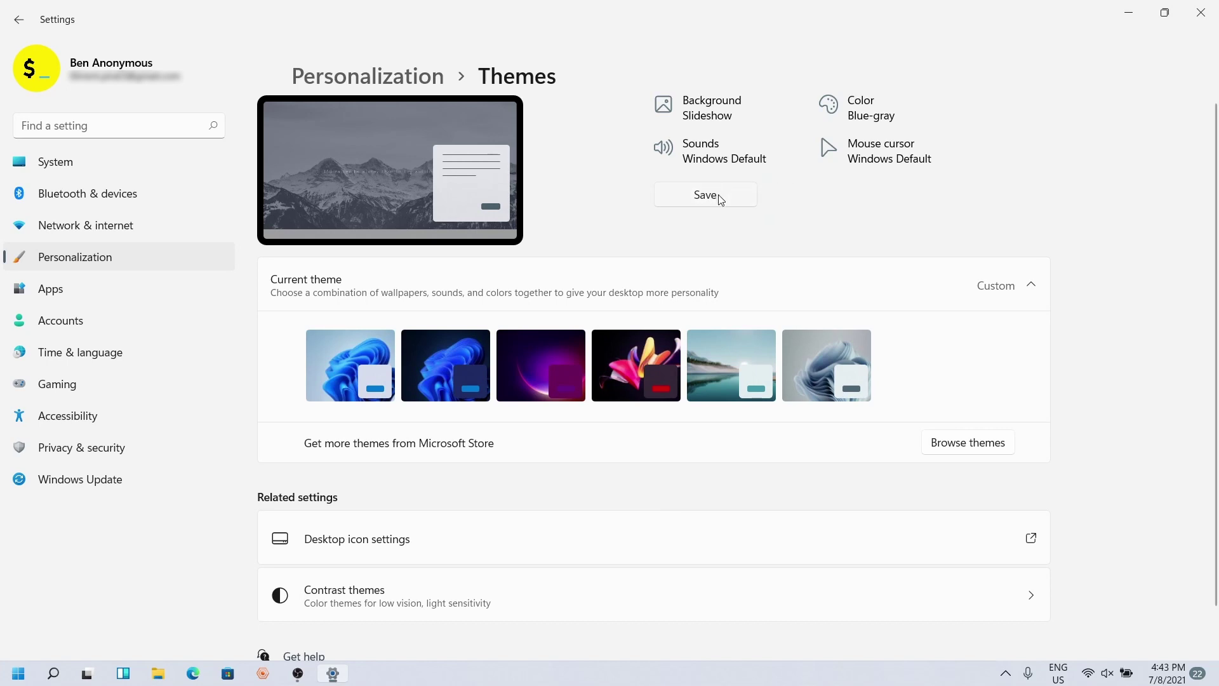
scroll(721, 199, "down", 2)
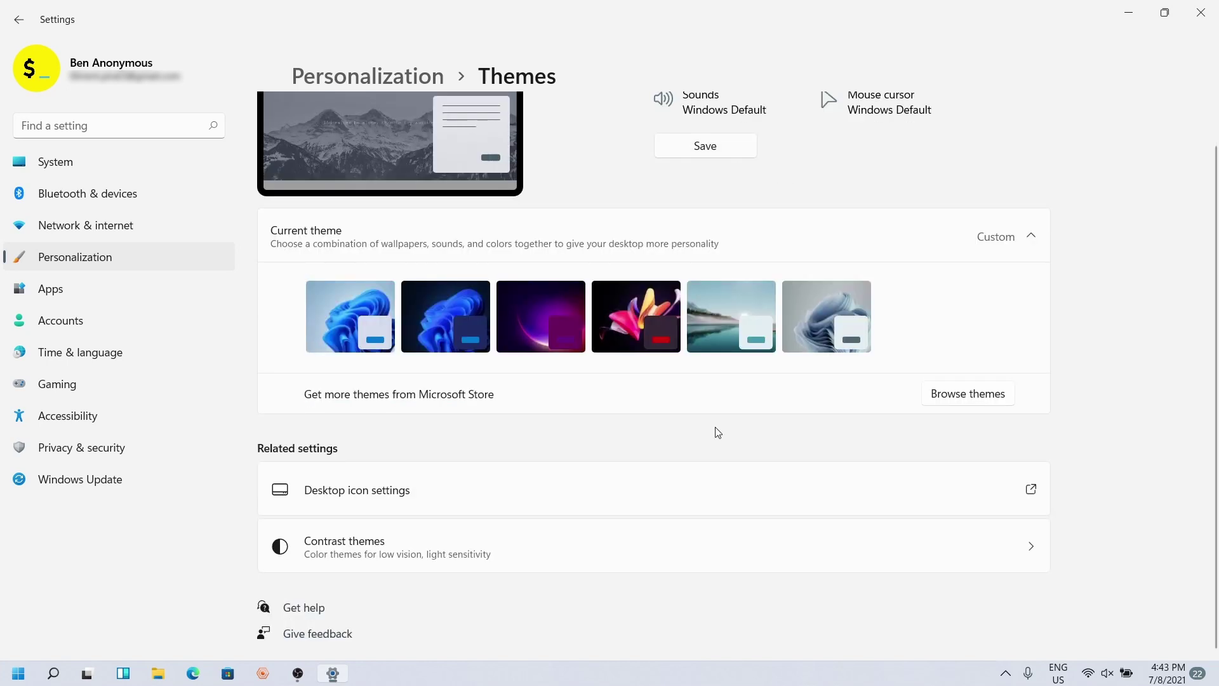
left_click(545, 494)
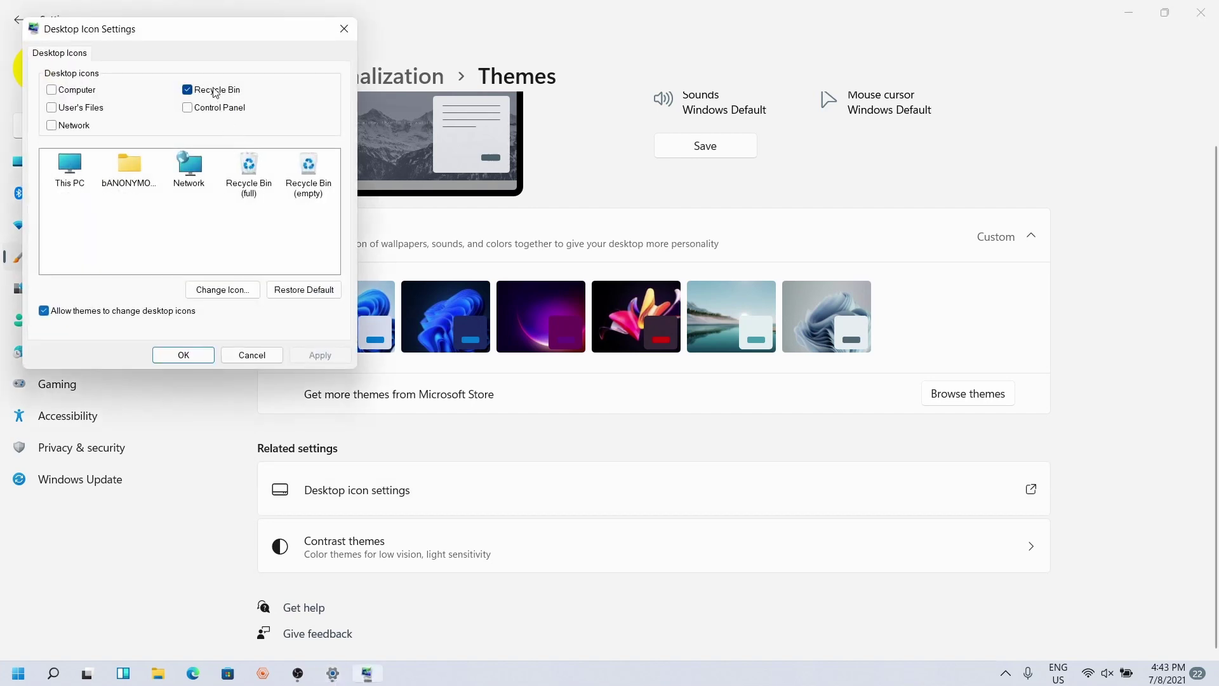
left_click(344, 29)
left_click(1129, 9)
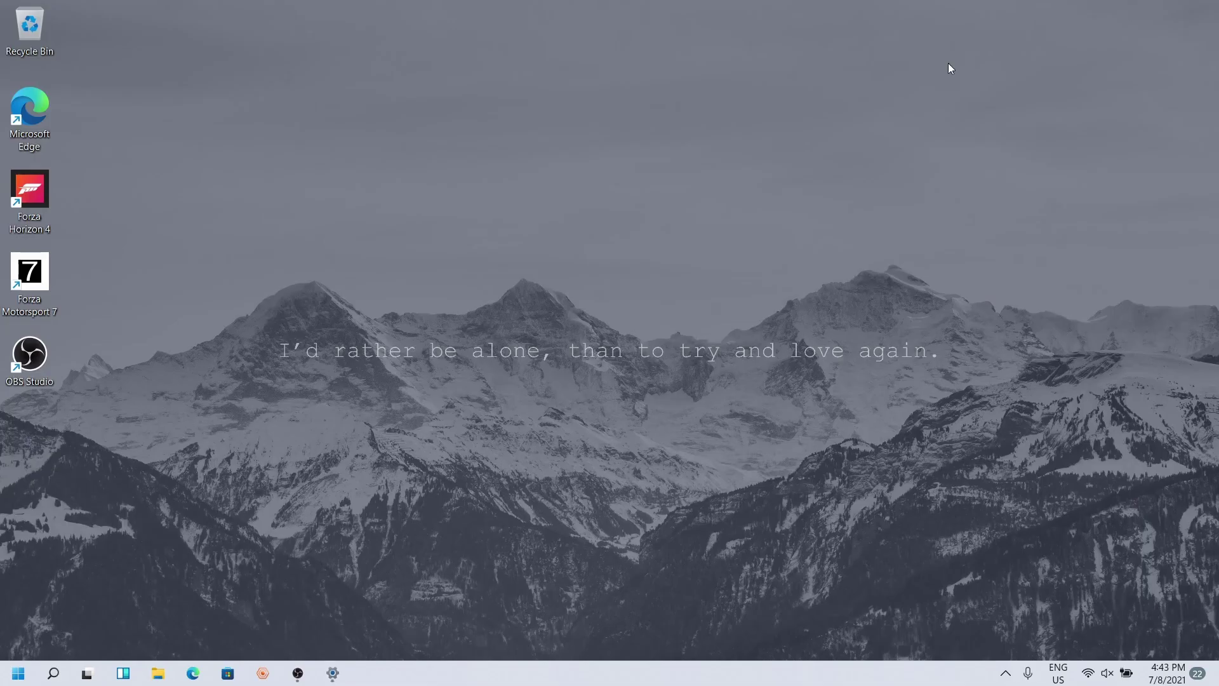
Step: Drag the desktop Recycle Bin into File Explorer's Quick access to pin it
left_click(158, 673)
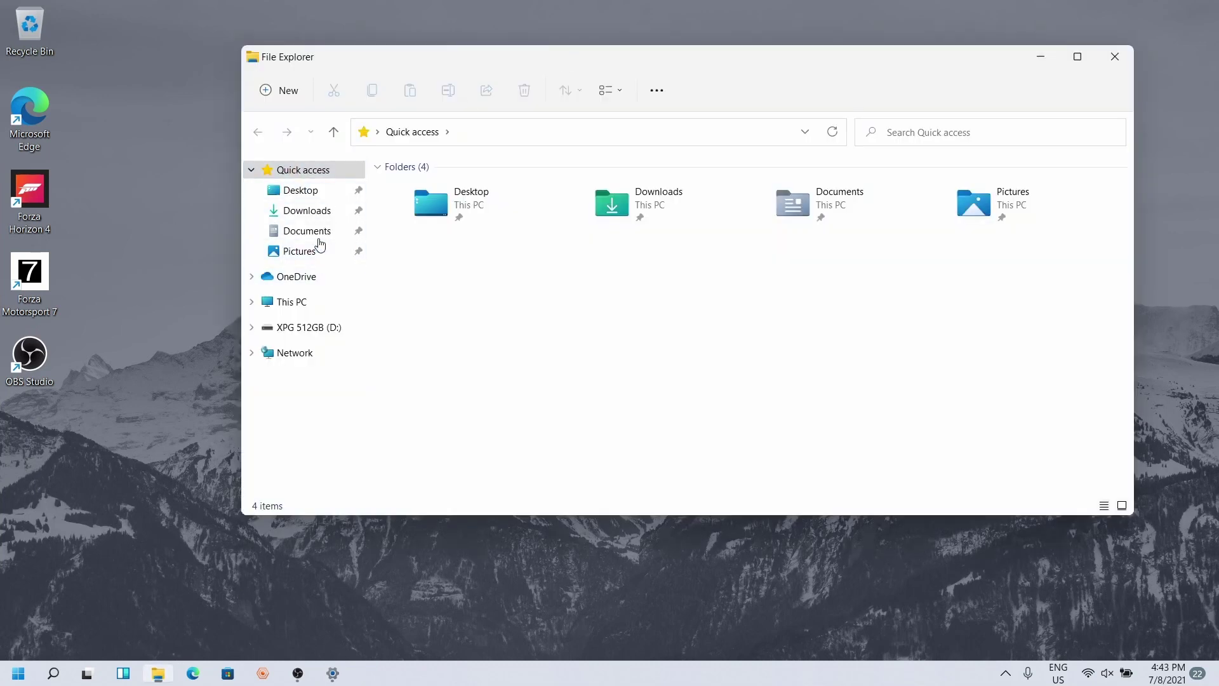
left_click(192, 139)
left_click_drag(31, 28, 302, 280)
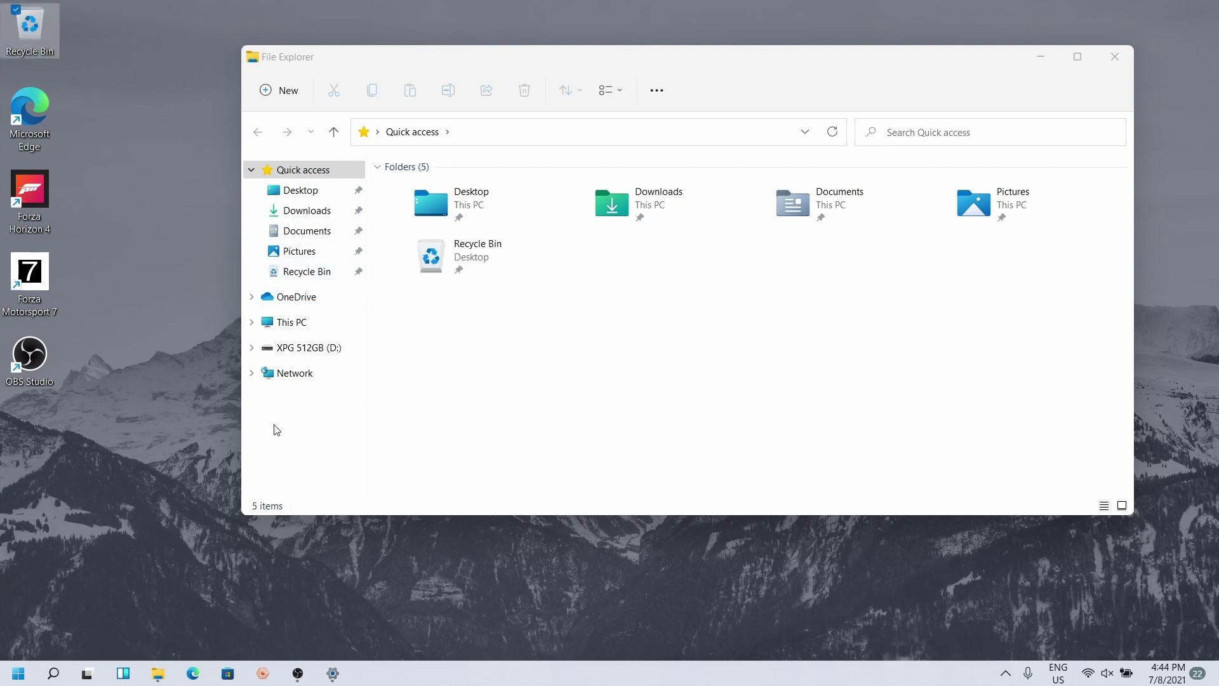
left_click(155, 674)
right_click(153, 675)
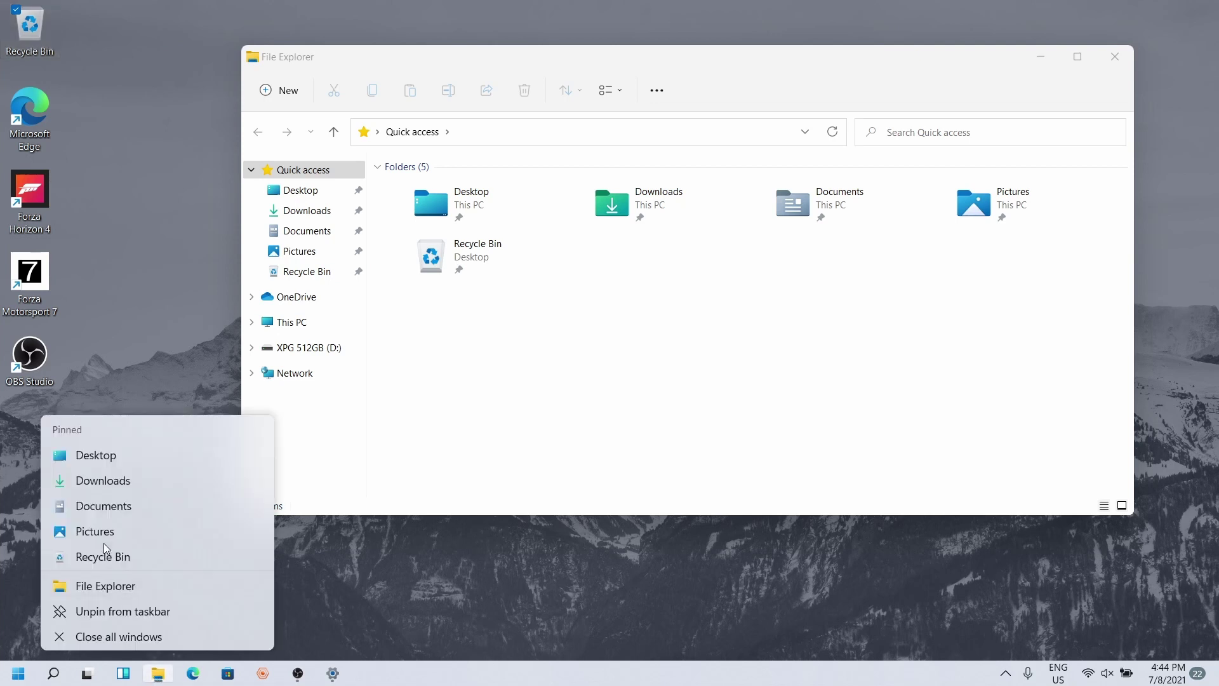
left_click(137, 385)
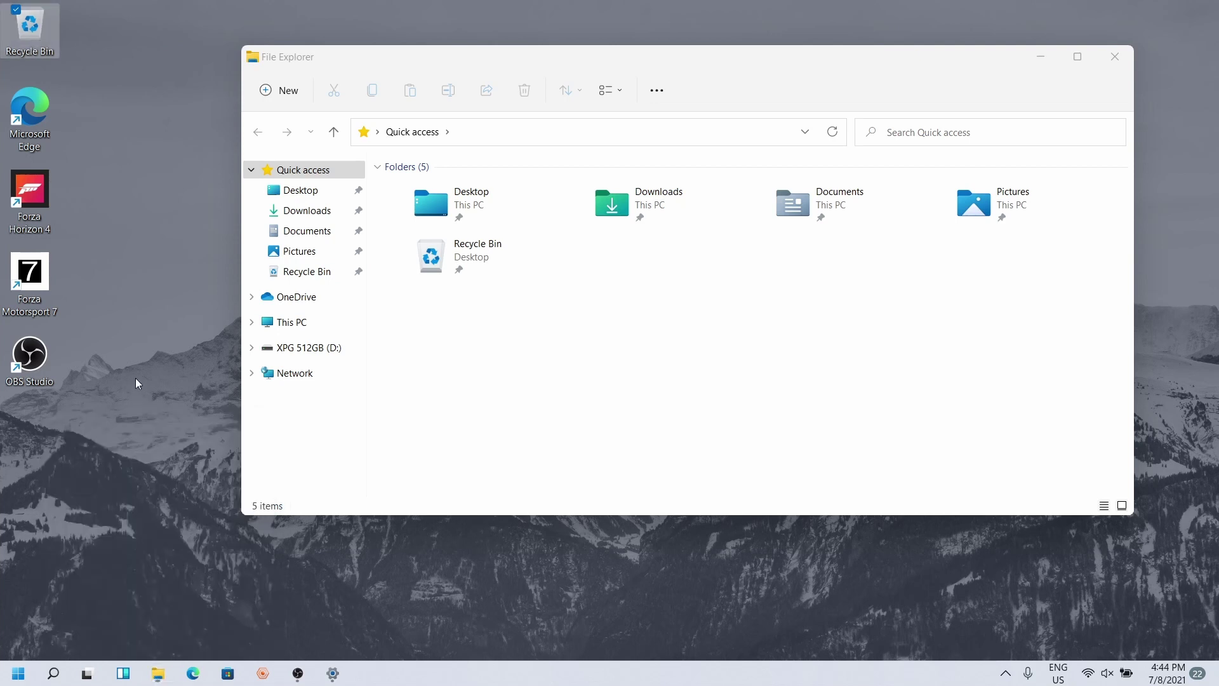
left_click_drag(272, 152, 32, 26)
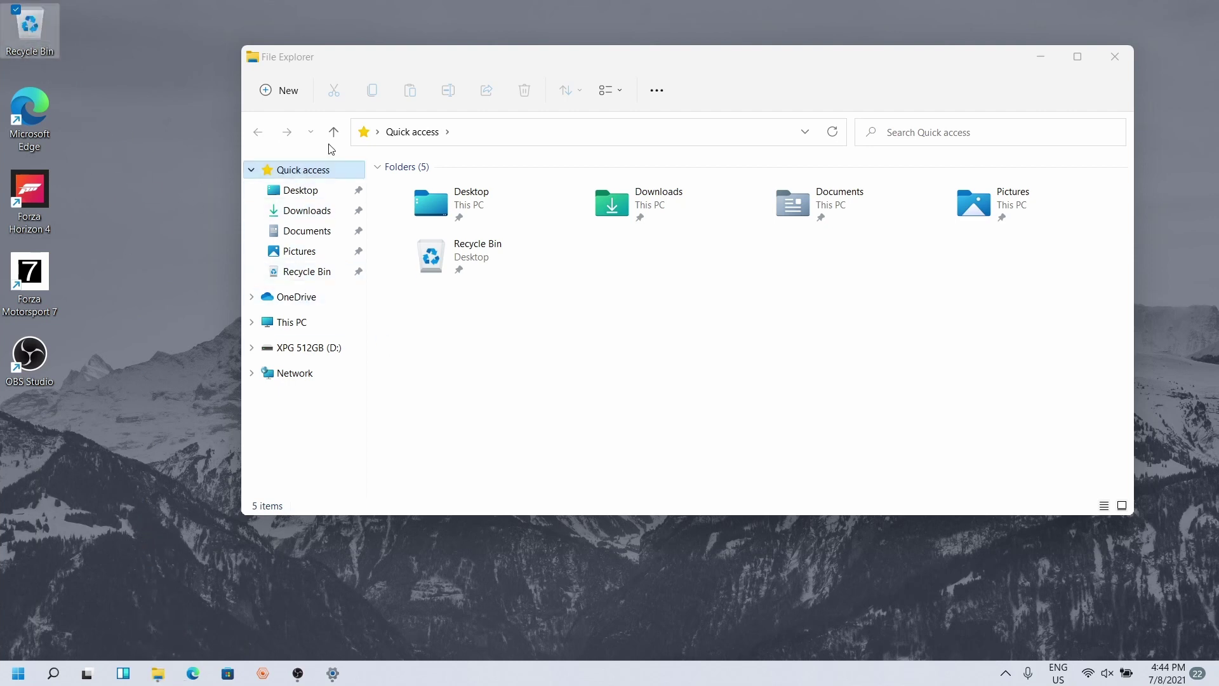
Step: Verify Recycle Bin opens from the pinned list, then turn off its desktop icon and apply
left_click(146, 675)
right_click(146, 675)
left_click(131, 585)
left_click(1114, 56)
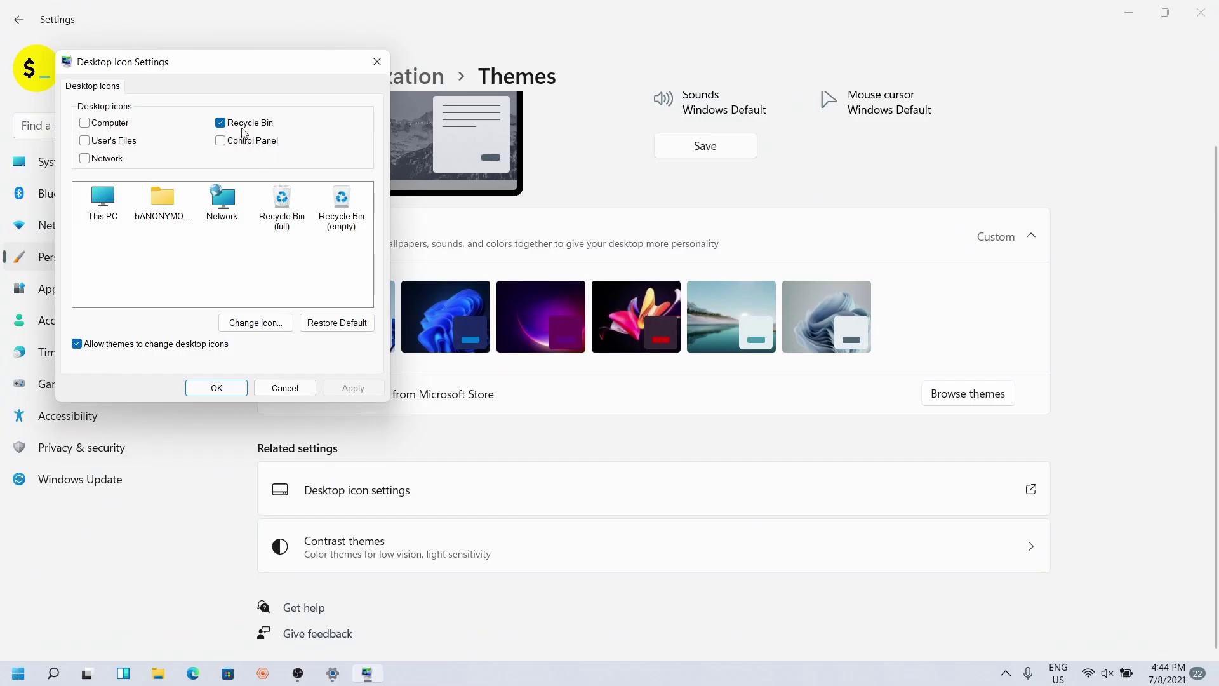
left_click(247, 125)
left_click(363, 391)
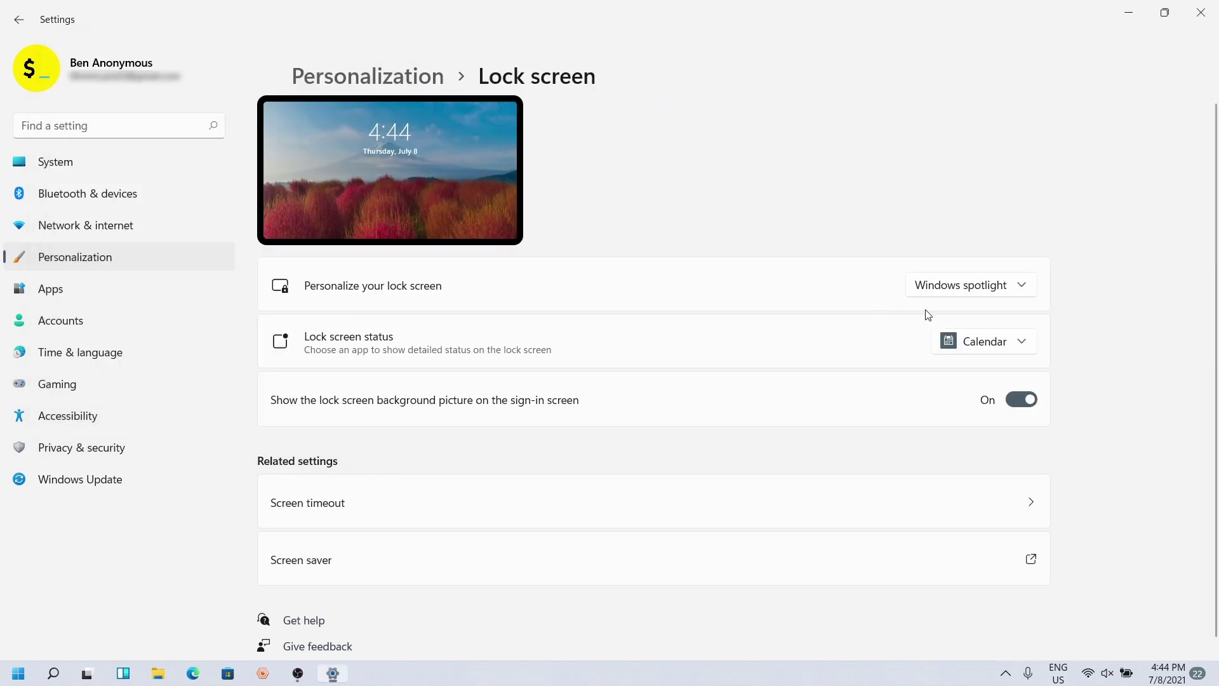
Step: Set the lock screen background to Picture using the grey-blue image
left_click(973, 286)
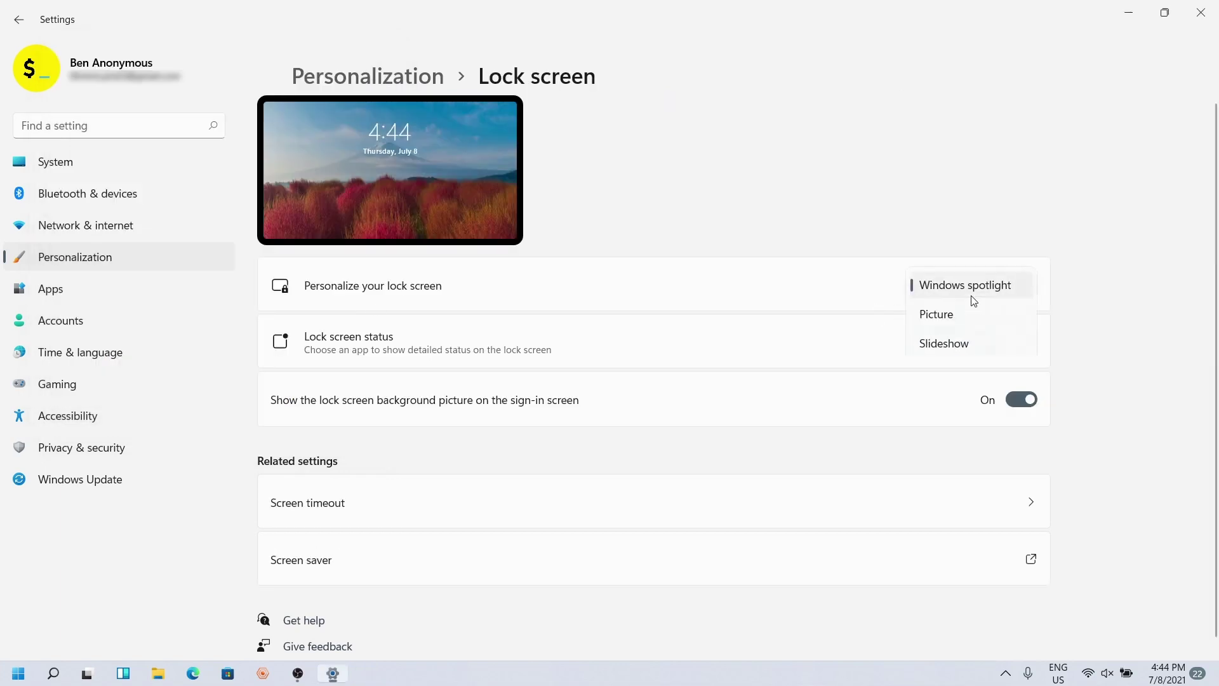
left_click(939, 315)
left_click(692, 396)
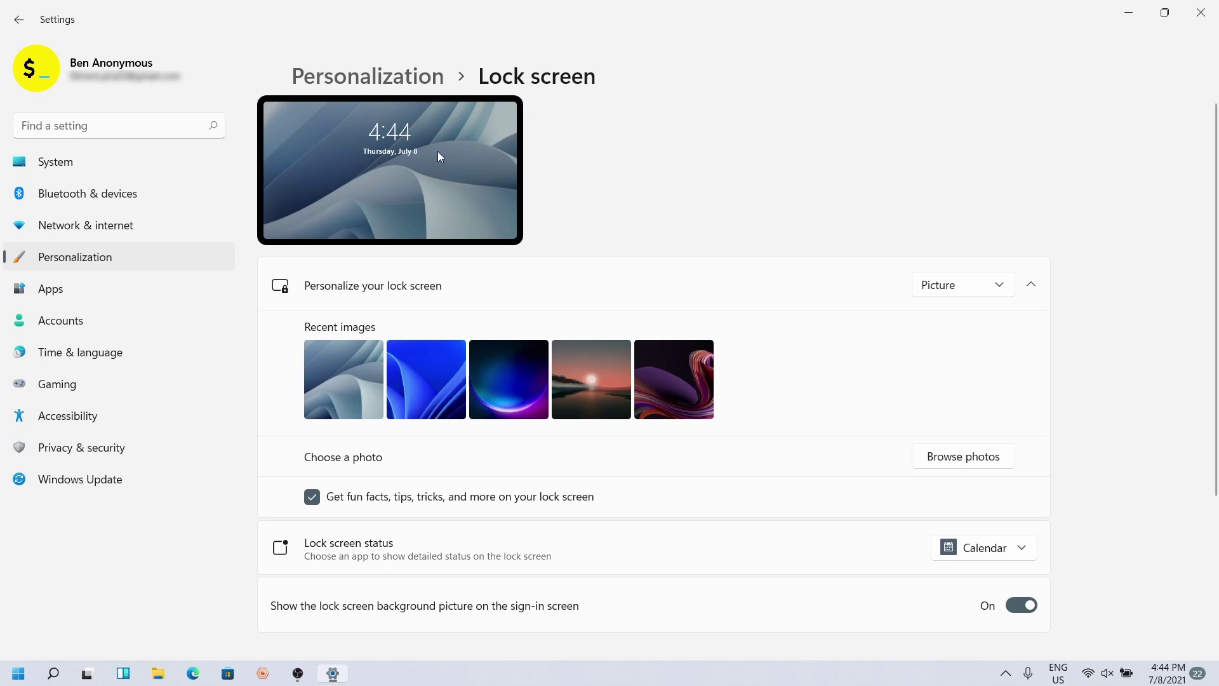
key("super+Down")
left_click_drag(605, 109, 546, 2)
Step: Turn off lock screen fun facts and tips, set status to None, and return to Personalization
left_click(329, 506)
scroll(668, 506, "down", 2)
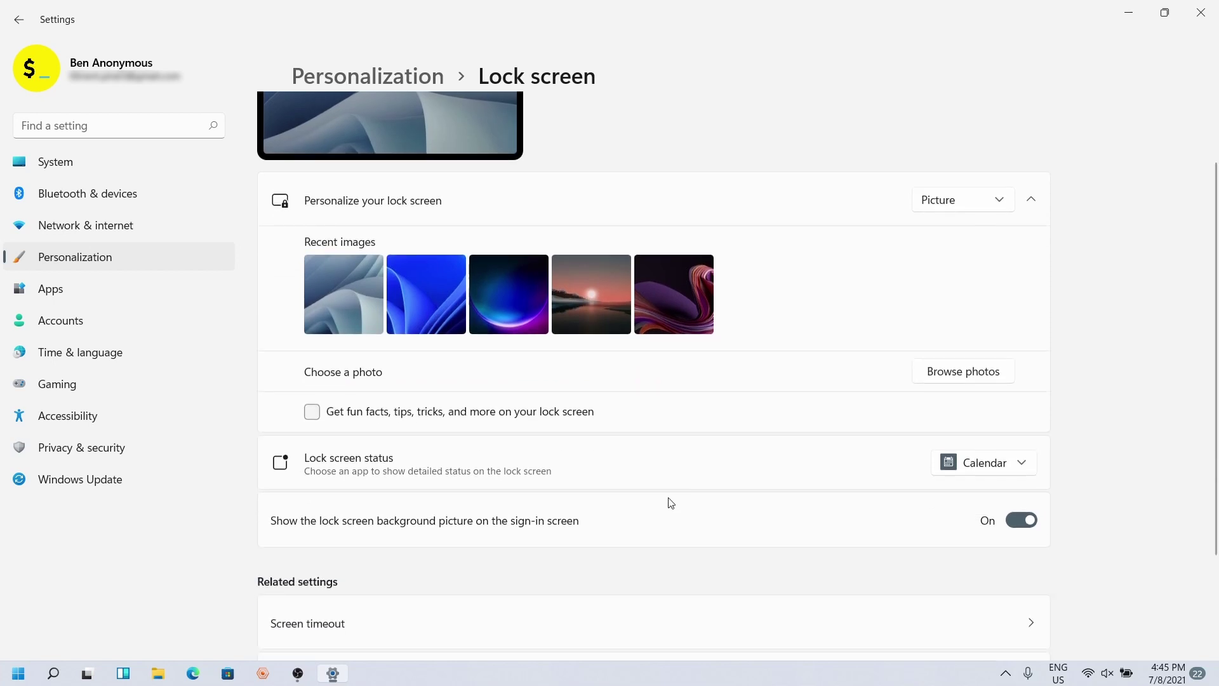
left_click(949, 462)
scroll(715, 403, "down", 2)
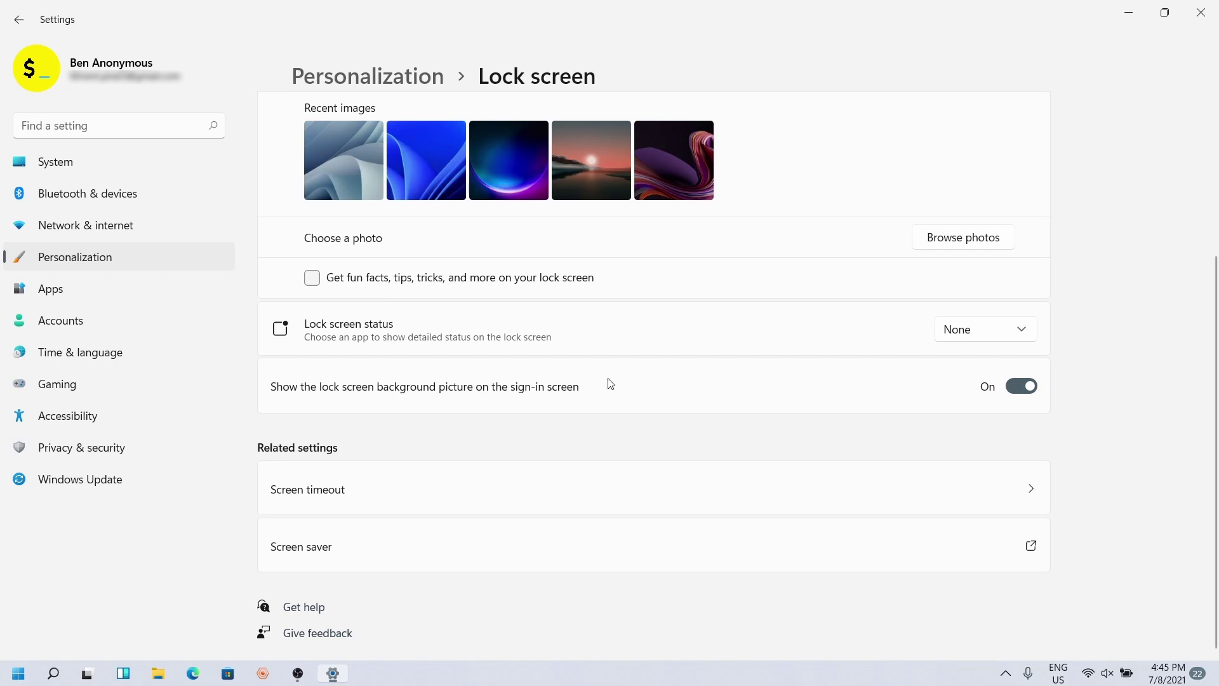
key("alt+Left")
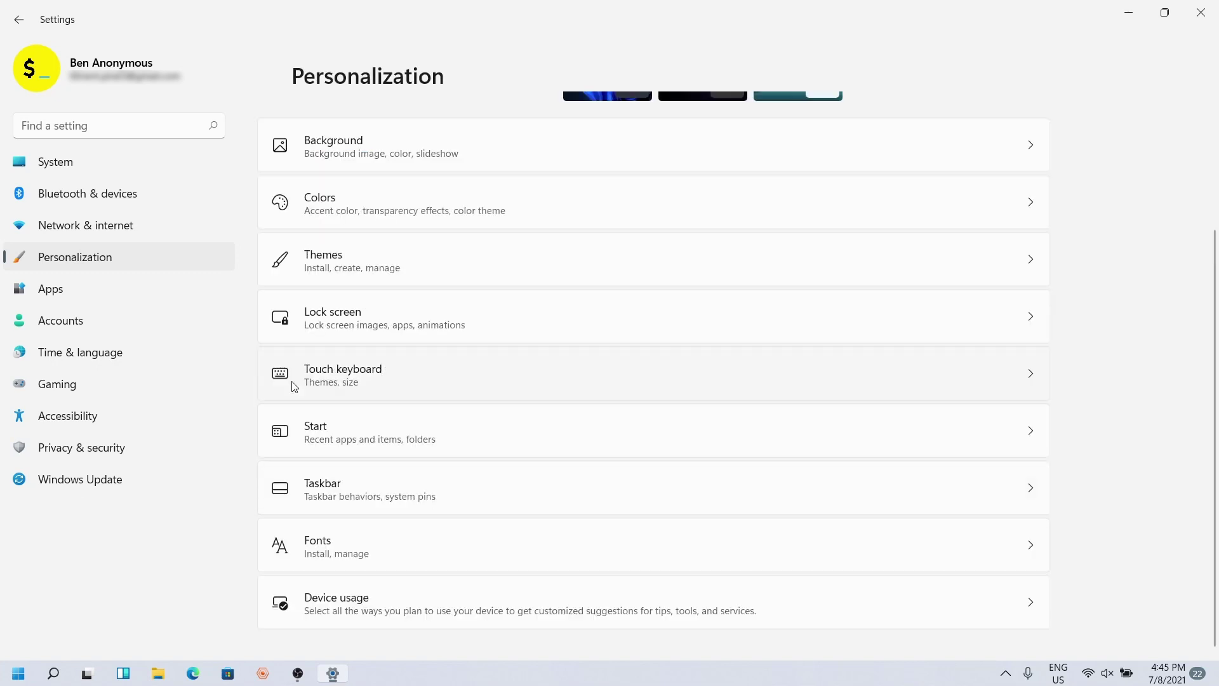
Step: Open Start settings and review the Folders page
left_click(427, 445)
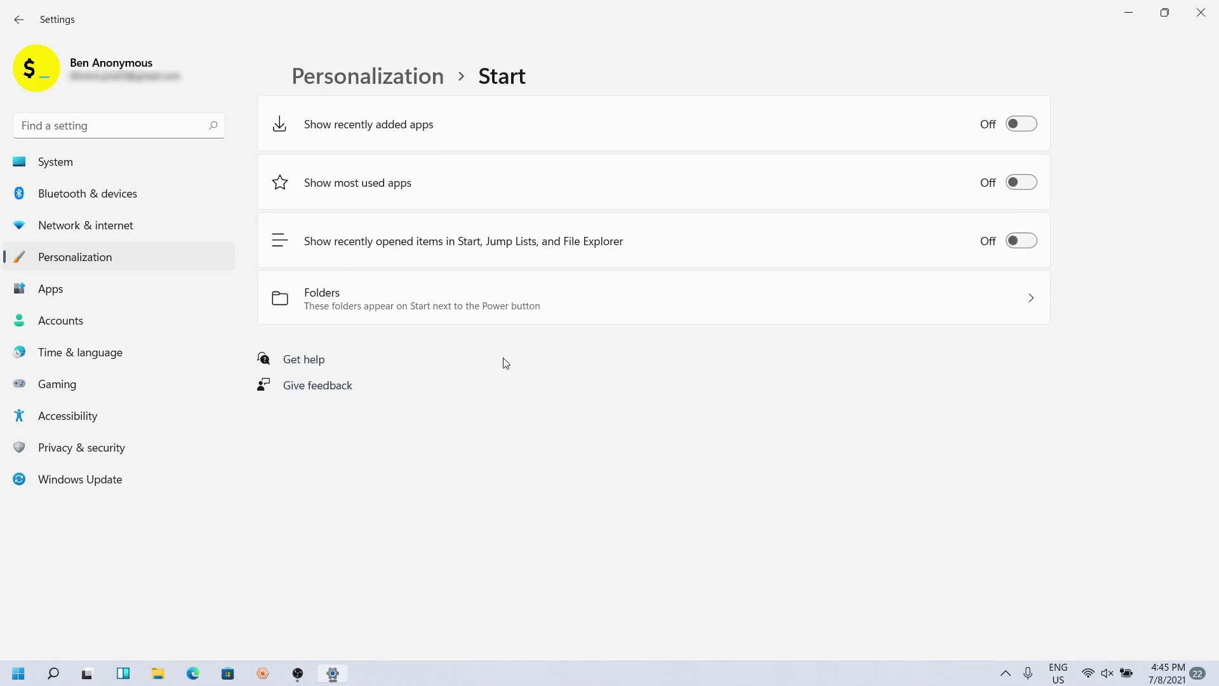
left_click(580, 314)
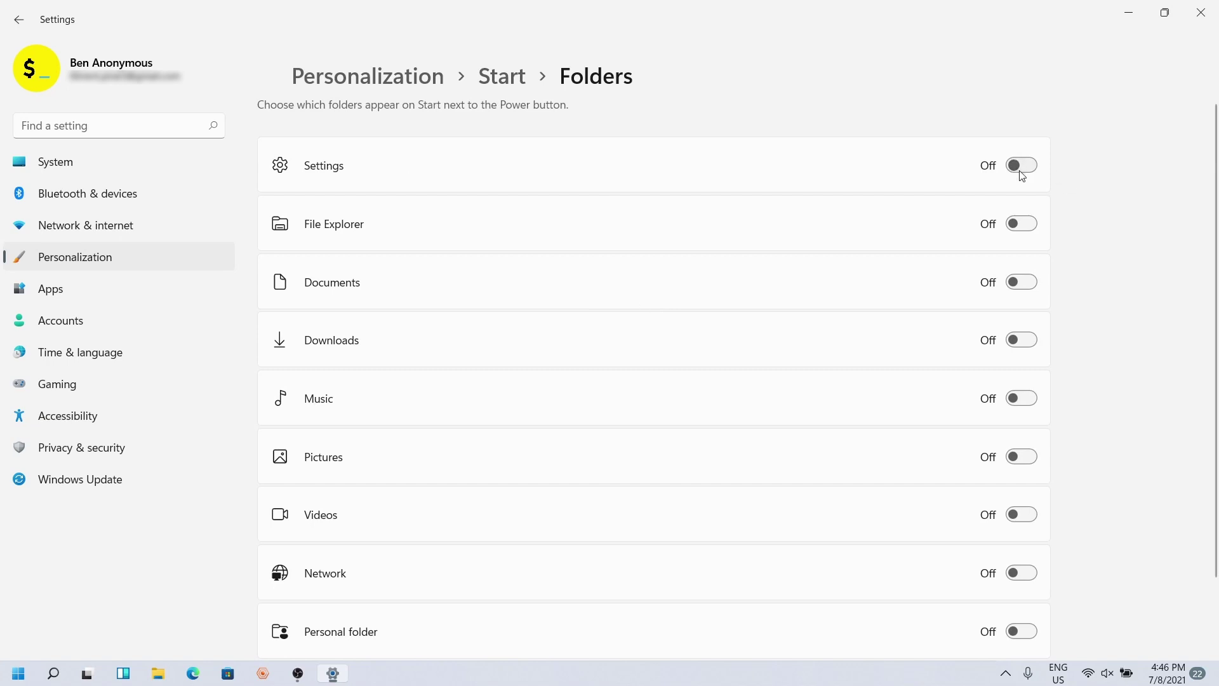
scroll(538, 535, "down", 3)
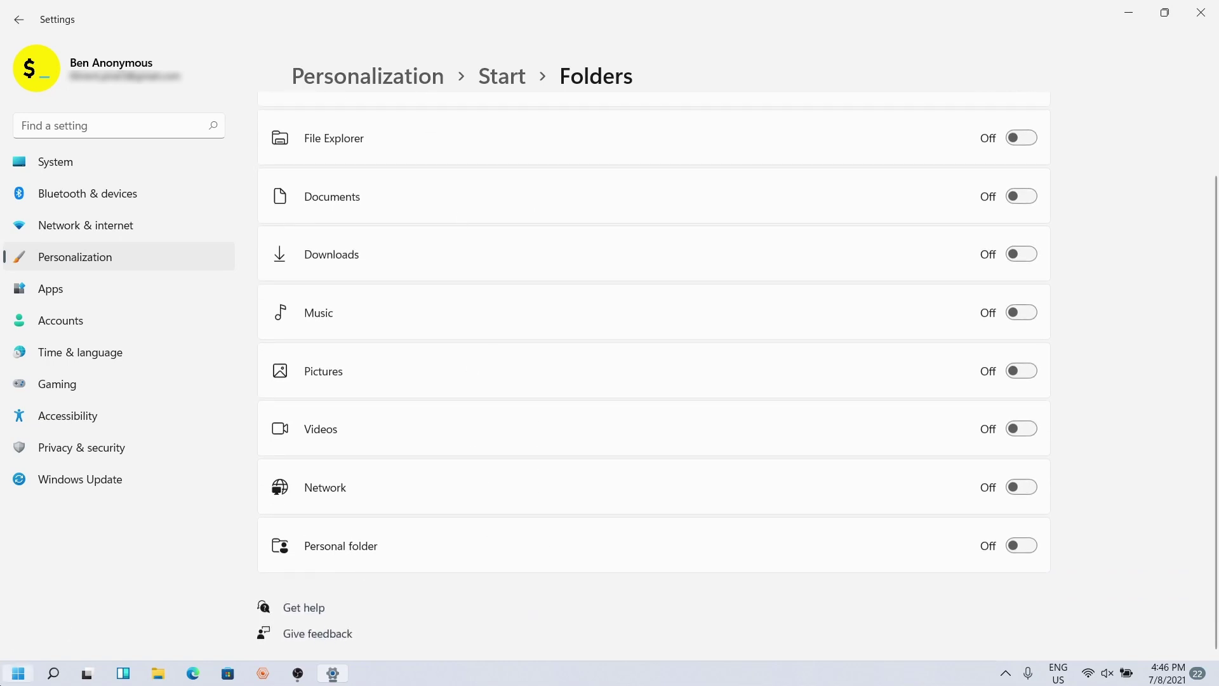
Step: Move Microsoft Edge to row 2, column 2 of the pinned Start apps, then return to Start settings
left_click(27, 674)
left_click_drag(108, 219, 166, 293)
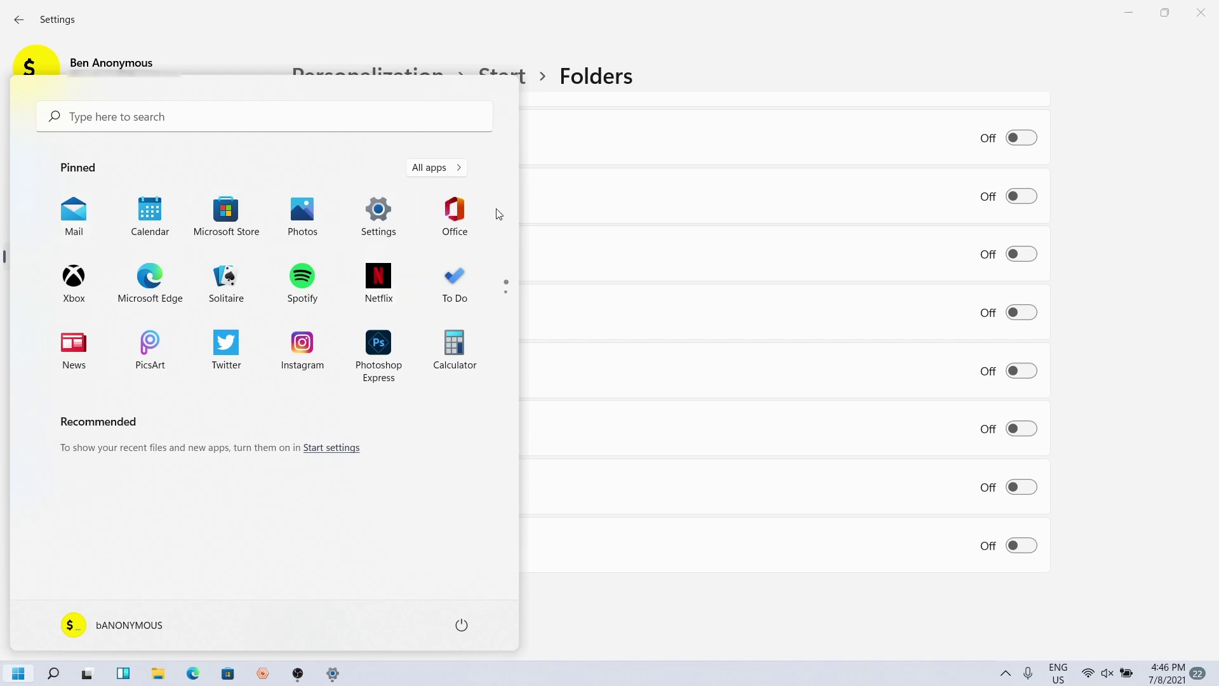
scroll(362, 359, "down", 3)
scroll(362, 359, "up", 3)
scroll(378, 356, "down", 3)
scroll(391, 336, "up", 3)
scroll(390, 325, "down", 3)
left_click(533, 53)
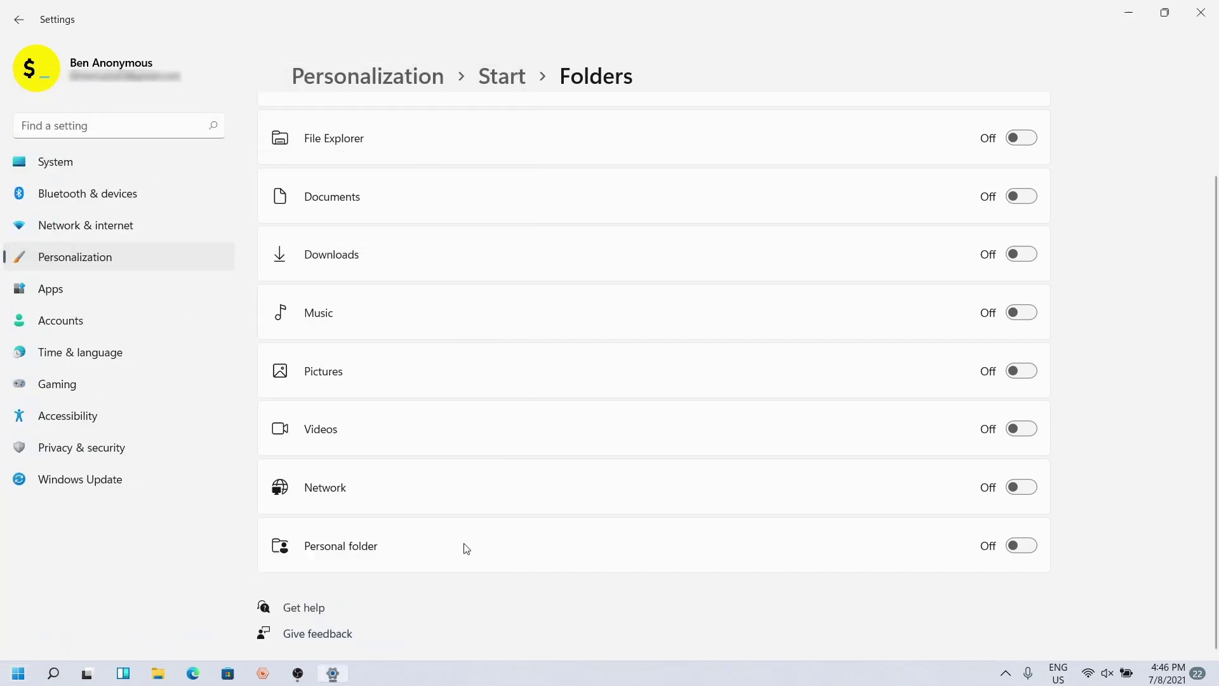
left_click(501, 76)
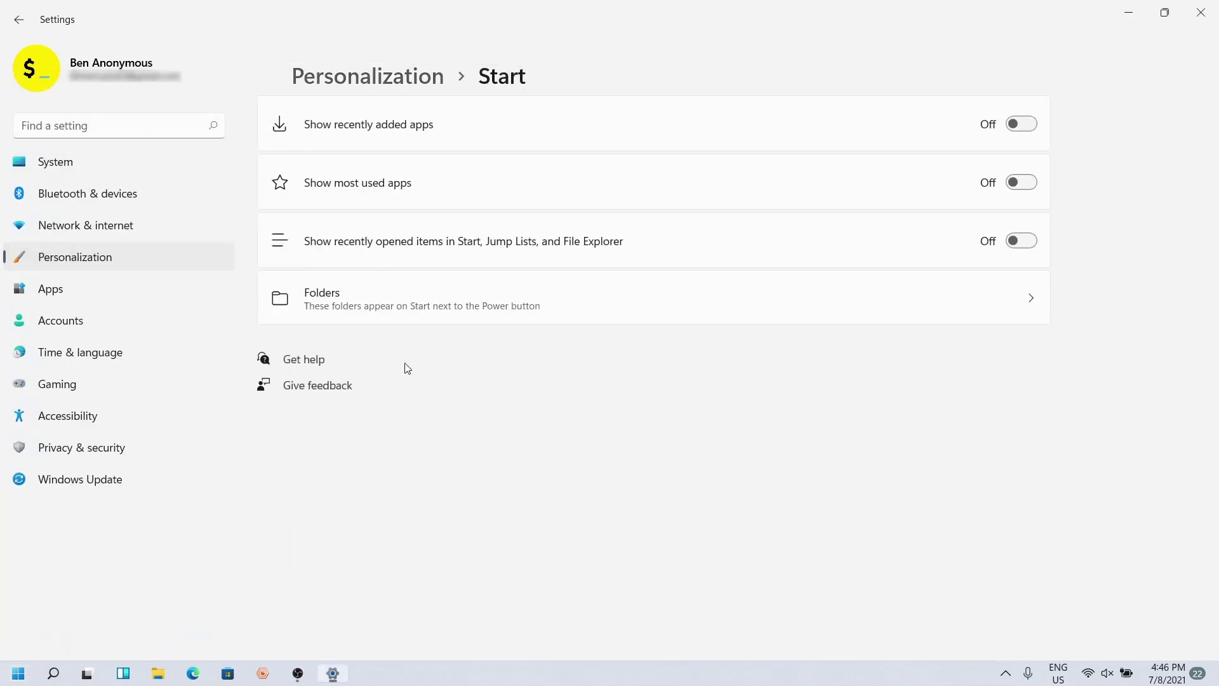
Step: Hide Search, Task View and Widgets from the taskbar
key("alt+Left")
right_click(53, 673)
left_click(58, 644)
right_click(50, 676)
left_click(63, 642)
right_click(53, 674)
left_click(51, 643)
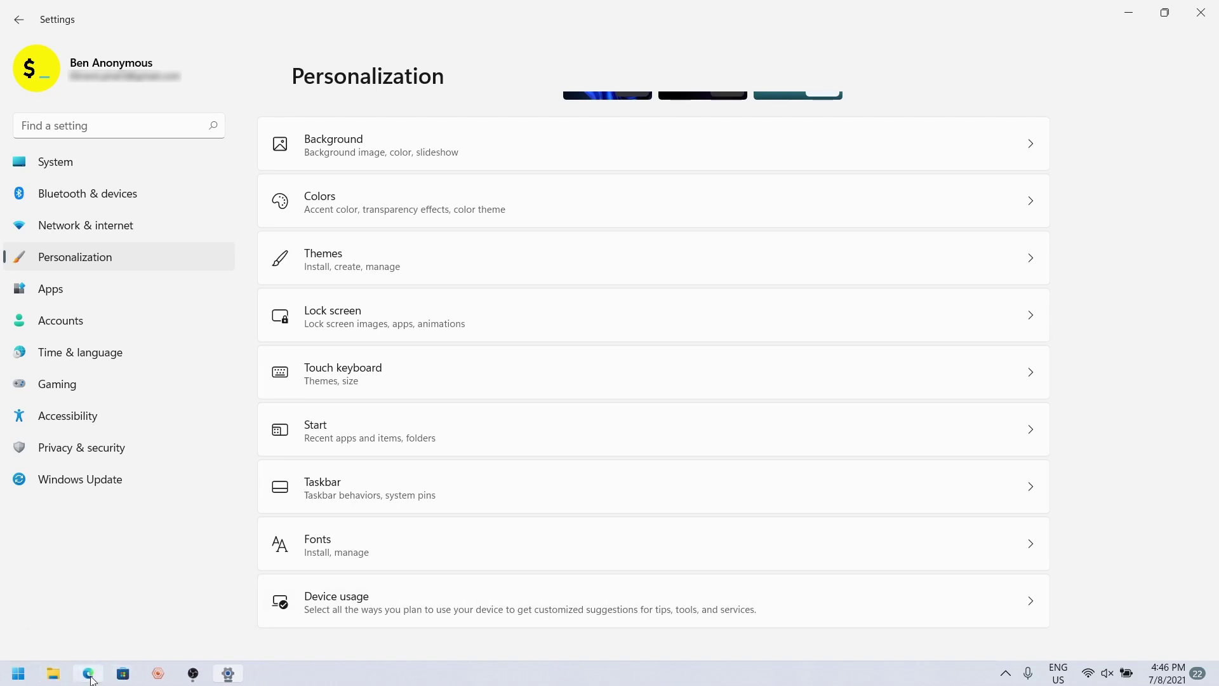
Step: Unpin Edge and Microsoft Store, pin OBS to the taskbar, and close Settings
right_click(88, 673)
left_click(95, 638)
right_click(89, 673)
left_click(96, 640)
mouse_move(140, 679)
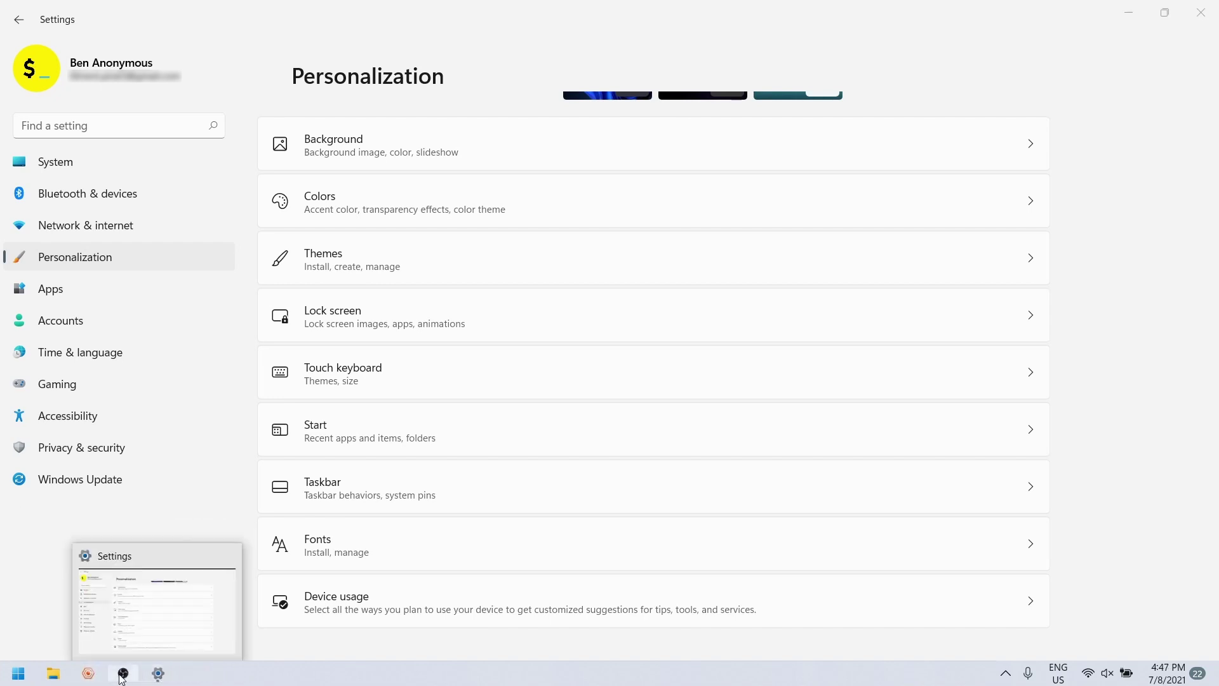
right_click(123, 673)
left_click(117, 617)
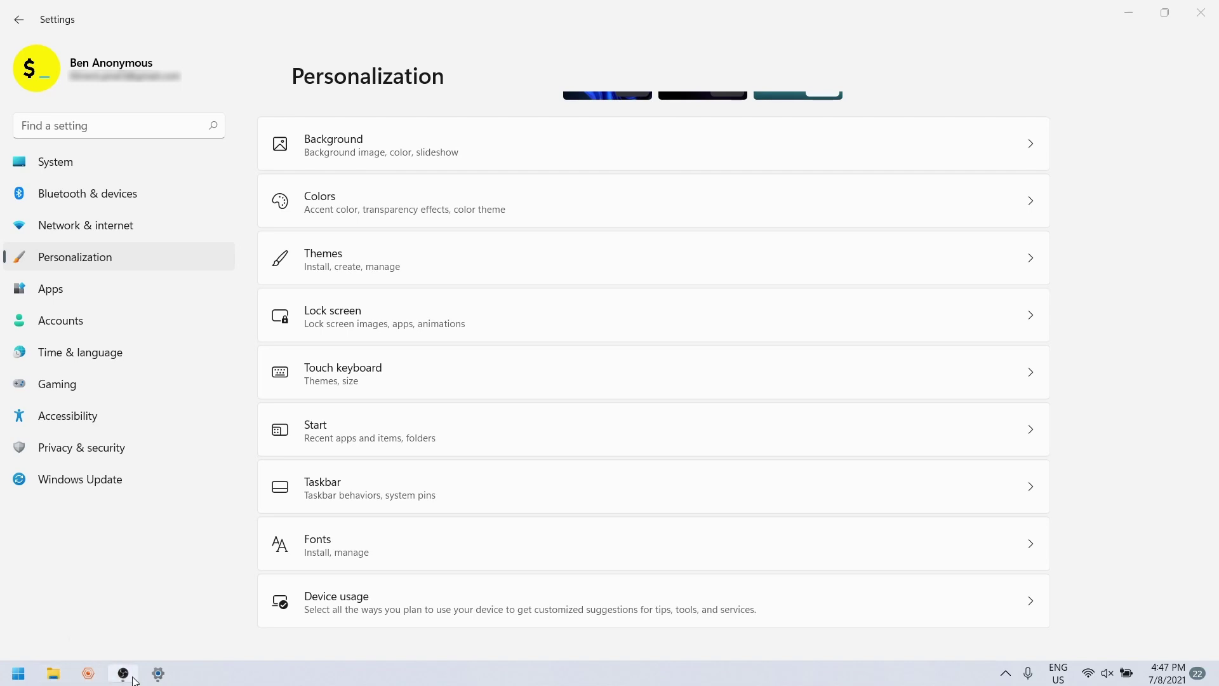
mouse_move(153, 677)
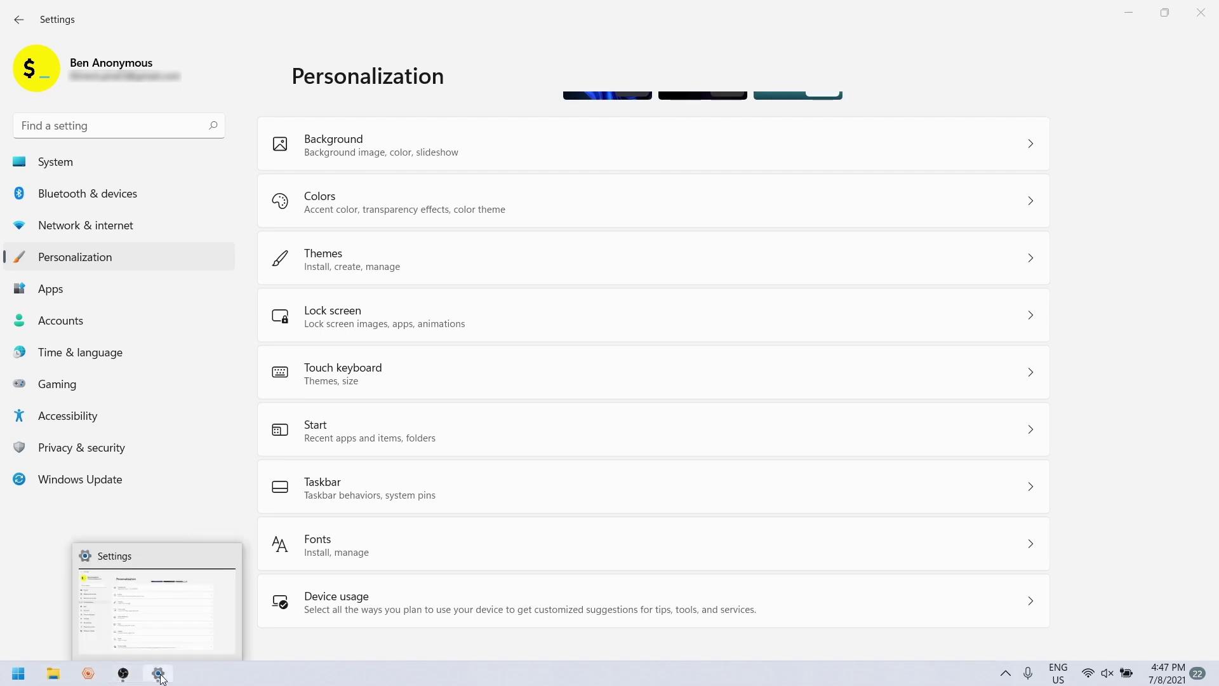
key("alt+F4")
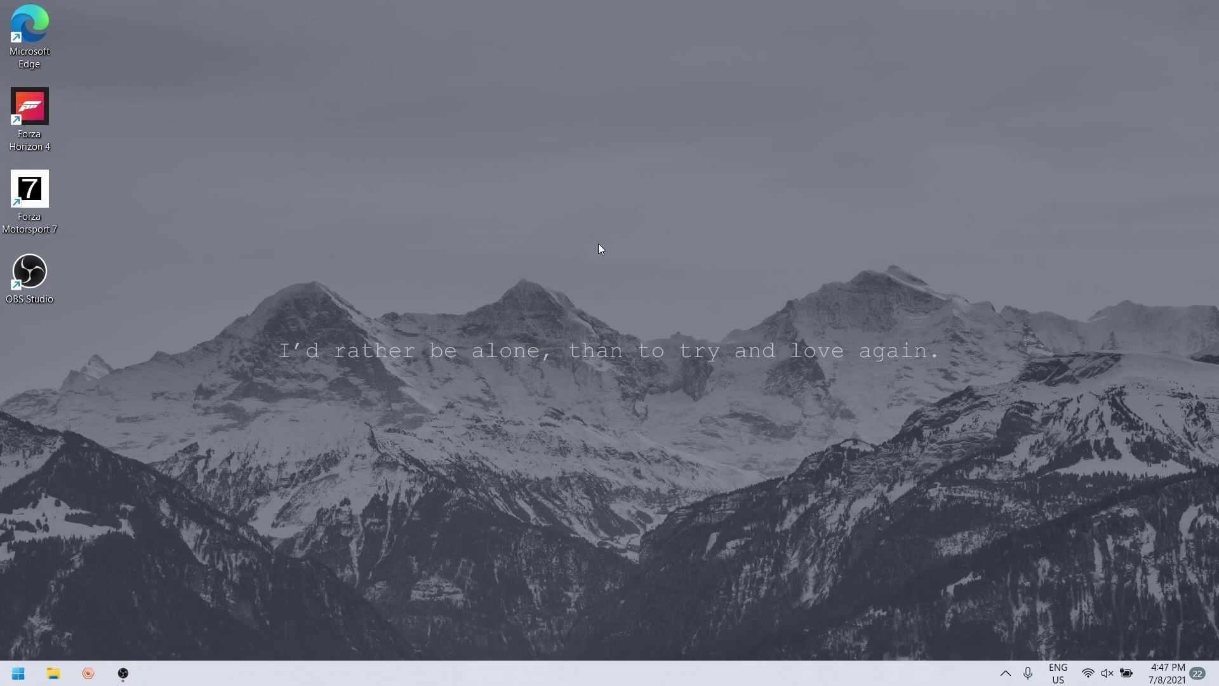
Step: Delete the four desktop shortcuts and open File Explorer near the screen centre
left_click_drag(121, 289, 29, 17)
key("Delete")
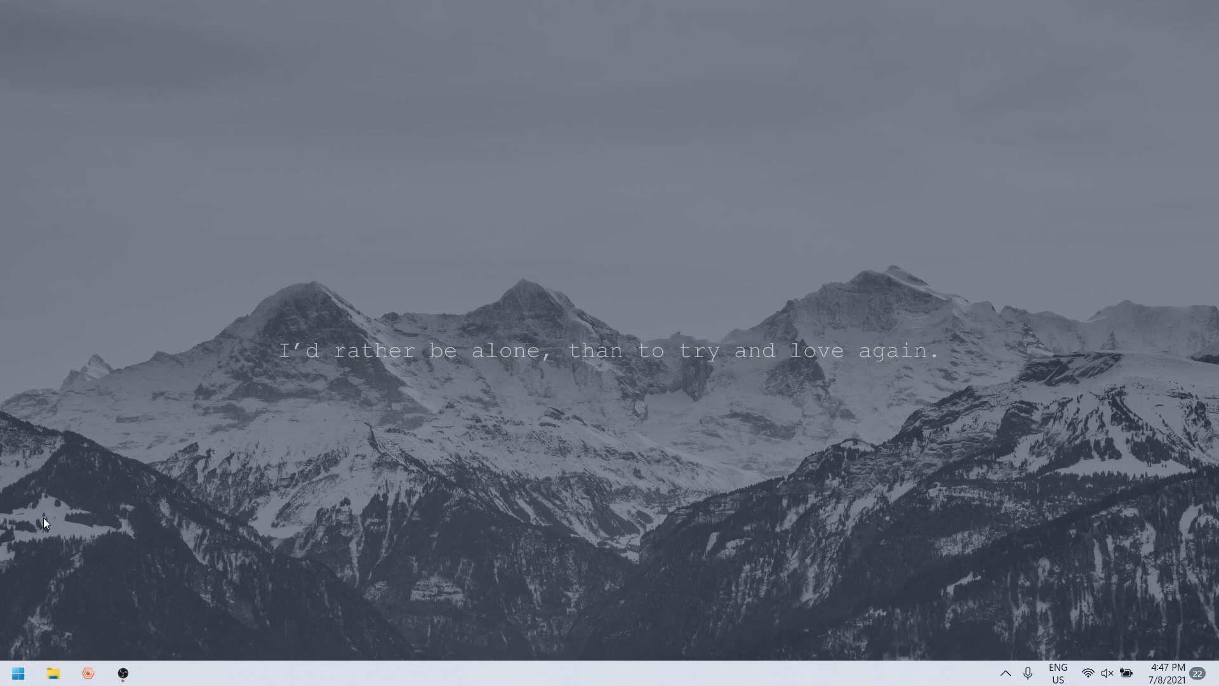
left_click(53, 673)
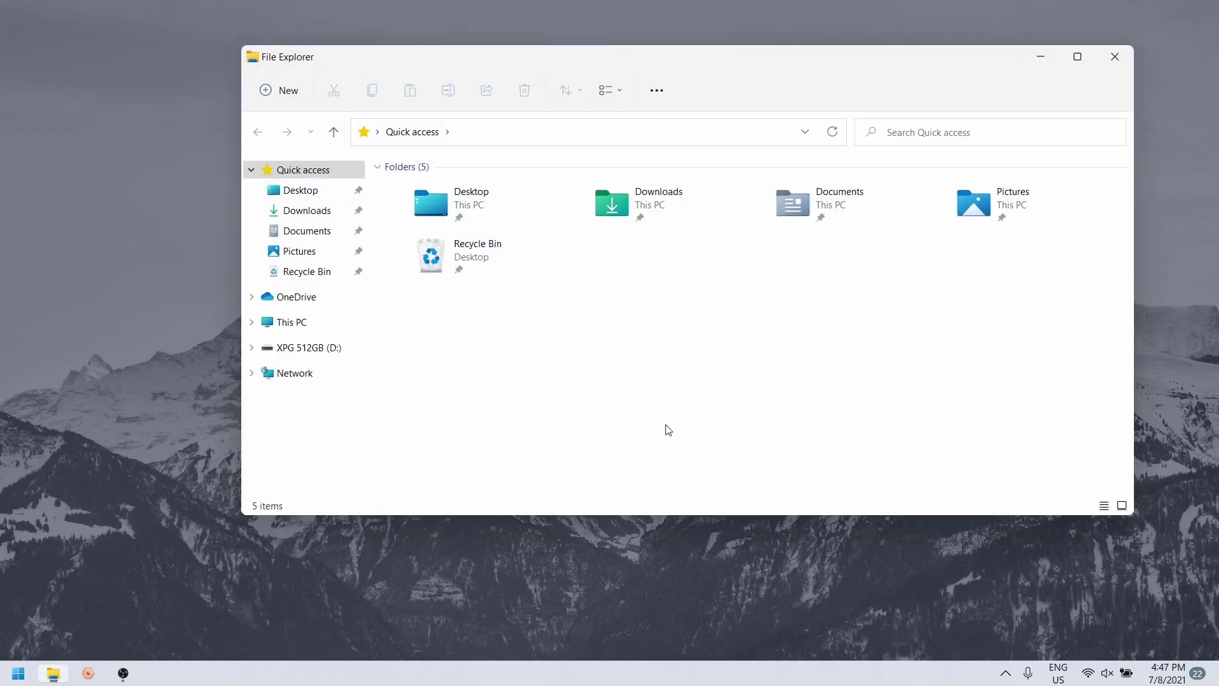
left_click_drag(466, 62, 381, 93)
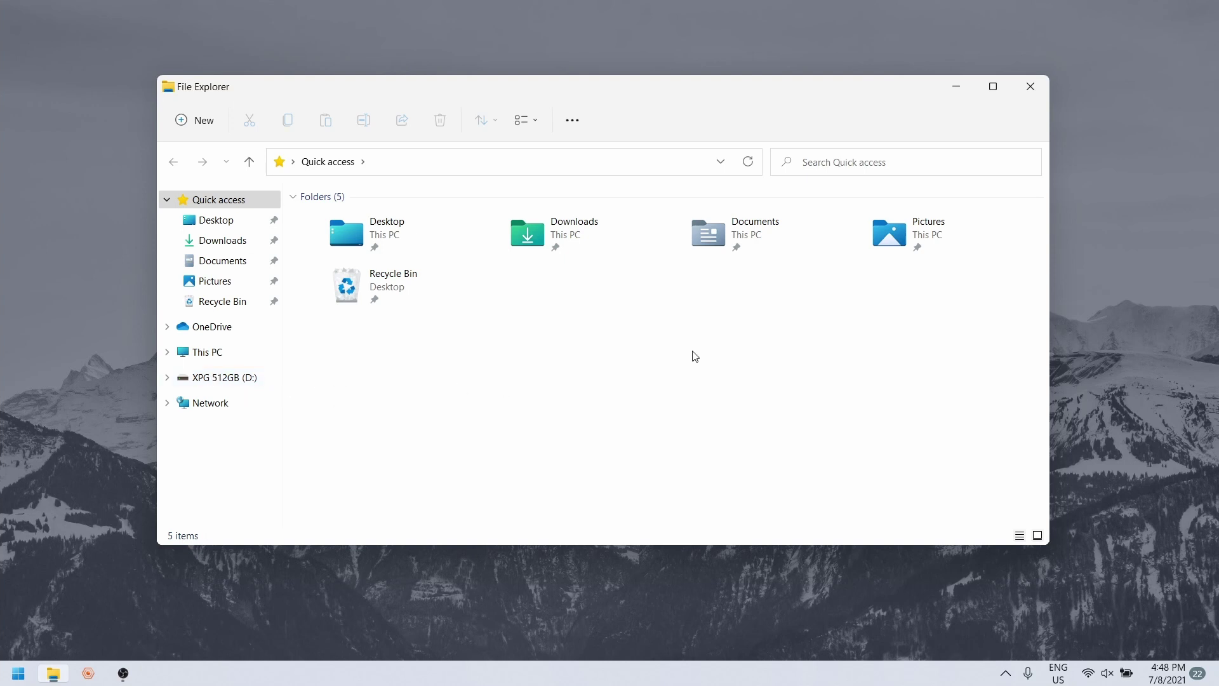
Step: Turn on 'Decrease space between items (compact view)' in Folder Options and apply it
left_click(573, 124)
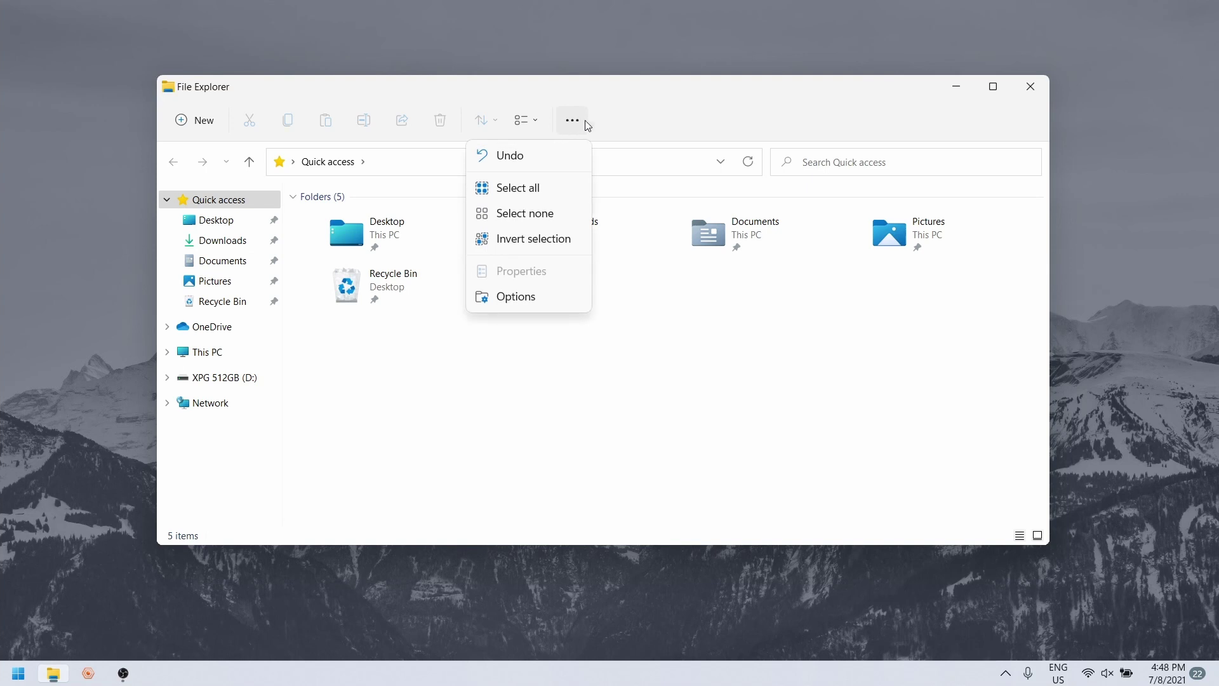
left_click(540, 295)
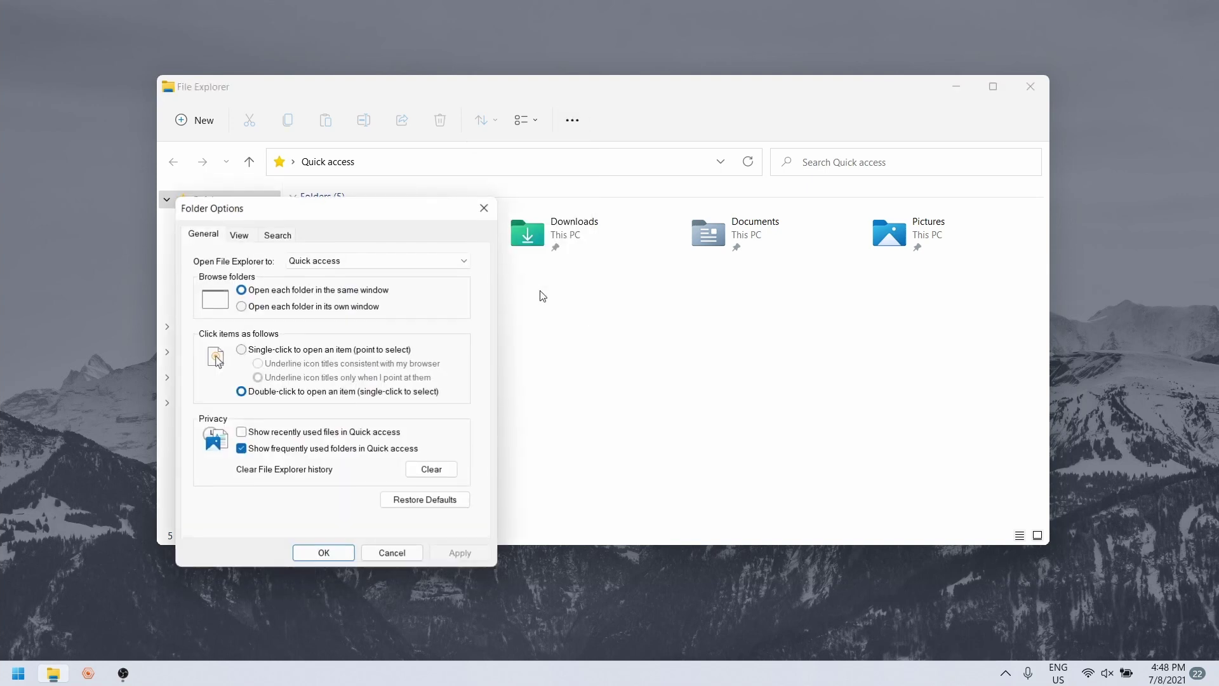
left_click(239, 235)
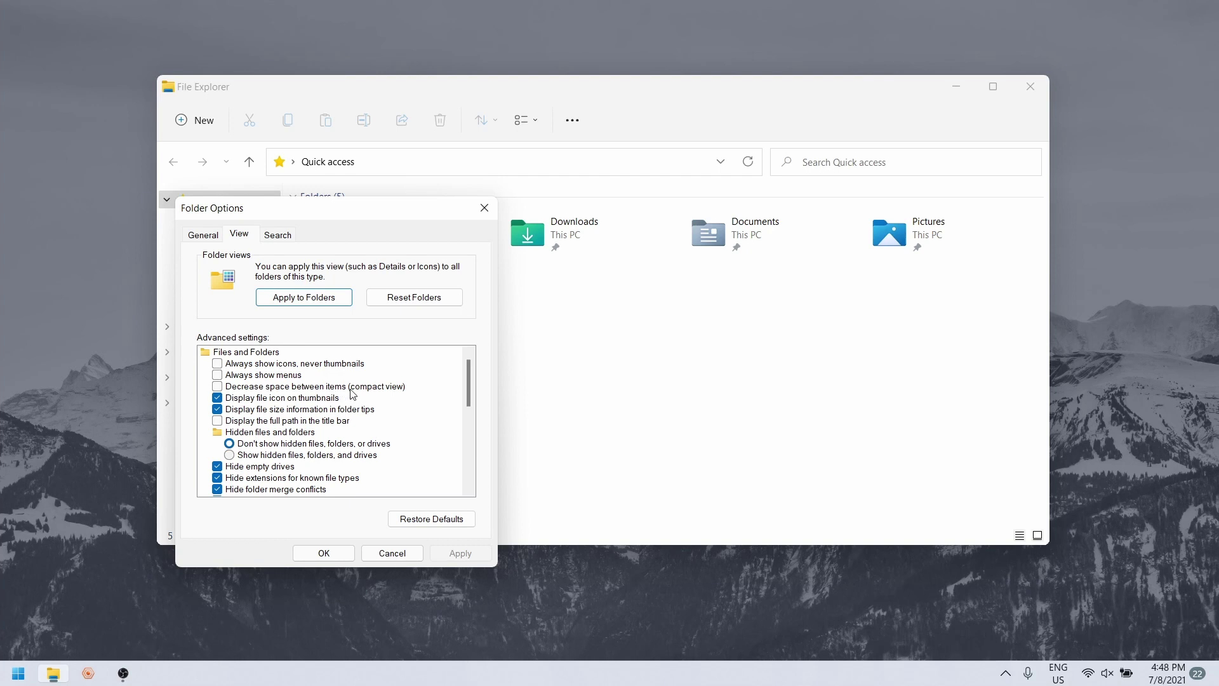
left_click(218, 386)
left_click(460, 553)
left_click(324, 553)
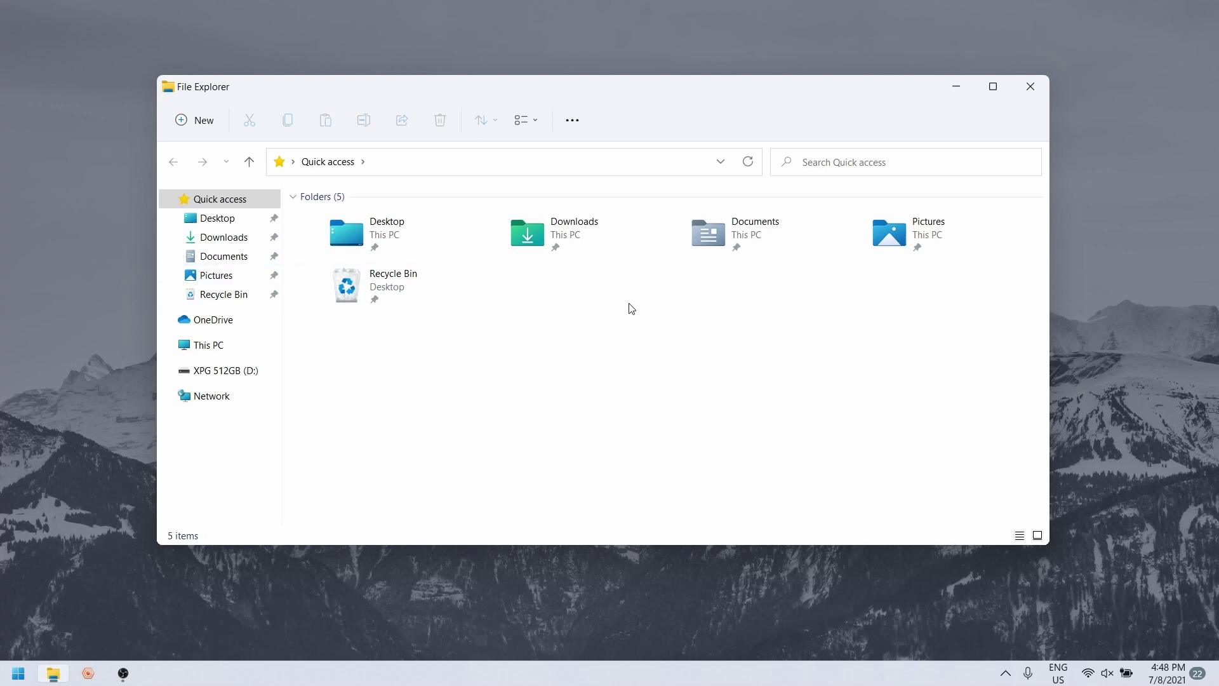
Step: Set File Explorer to open to This PC and stop showing frequently used folders in Quick access
right_click(508, 384)
left_click(568, 124)
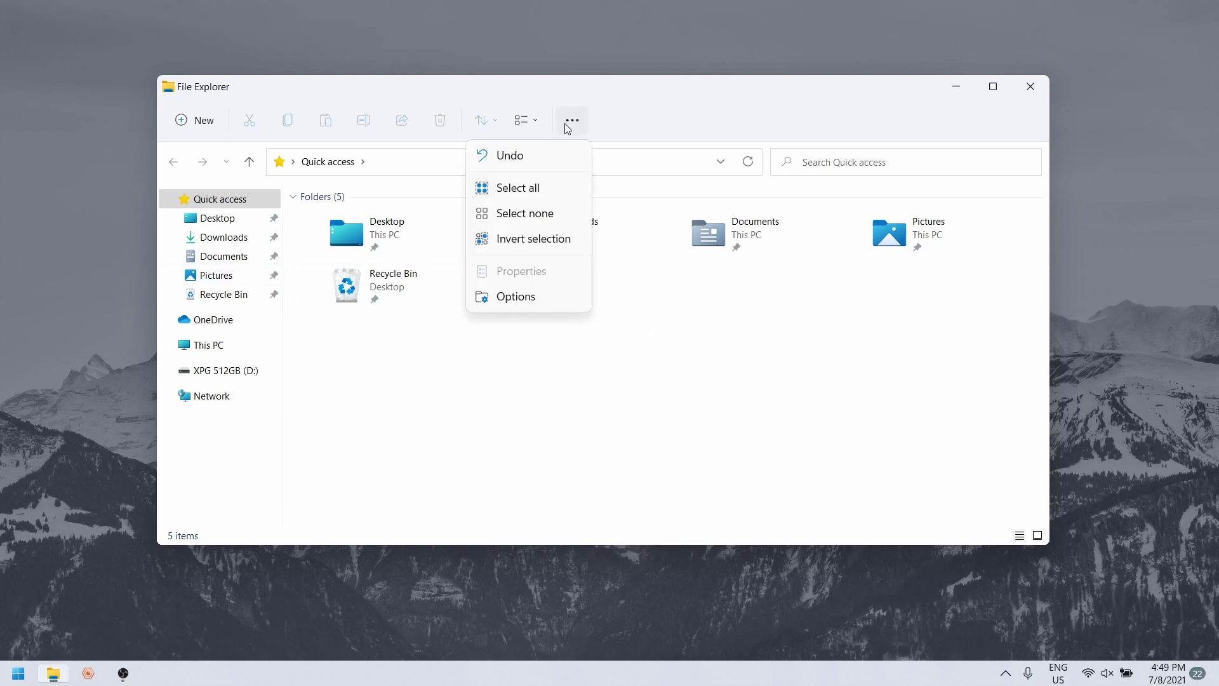
left_click(543, 304)
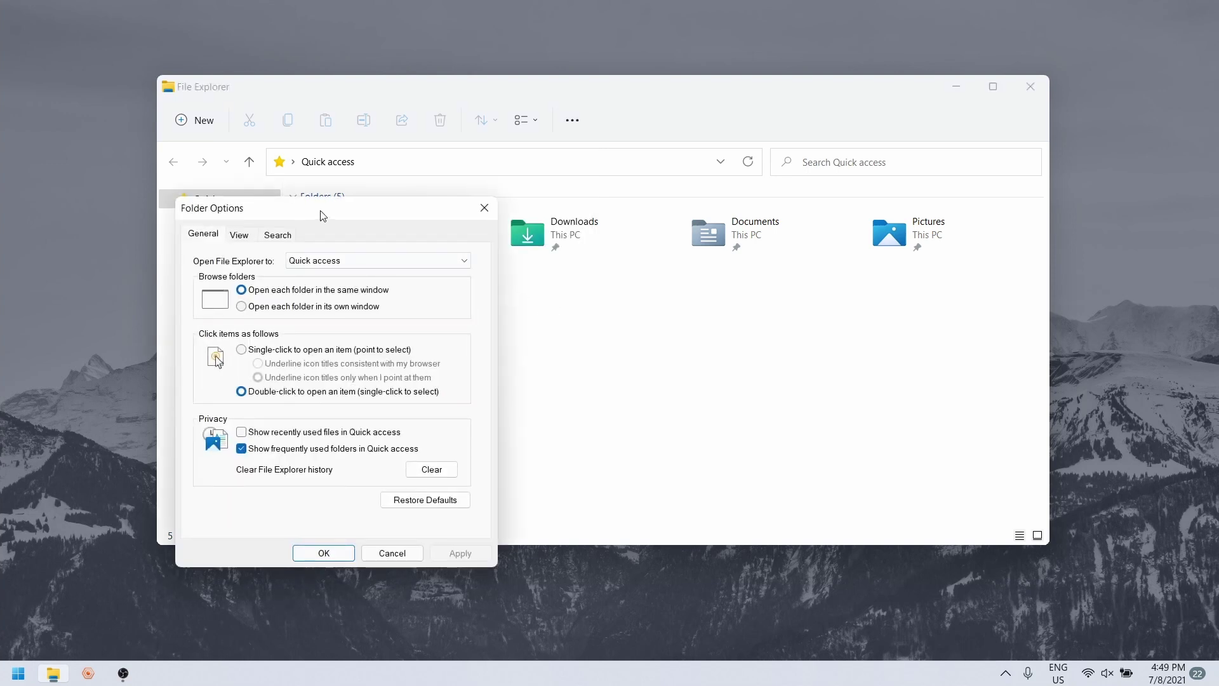
left_click_drag(319, 212, 676, 186)
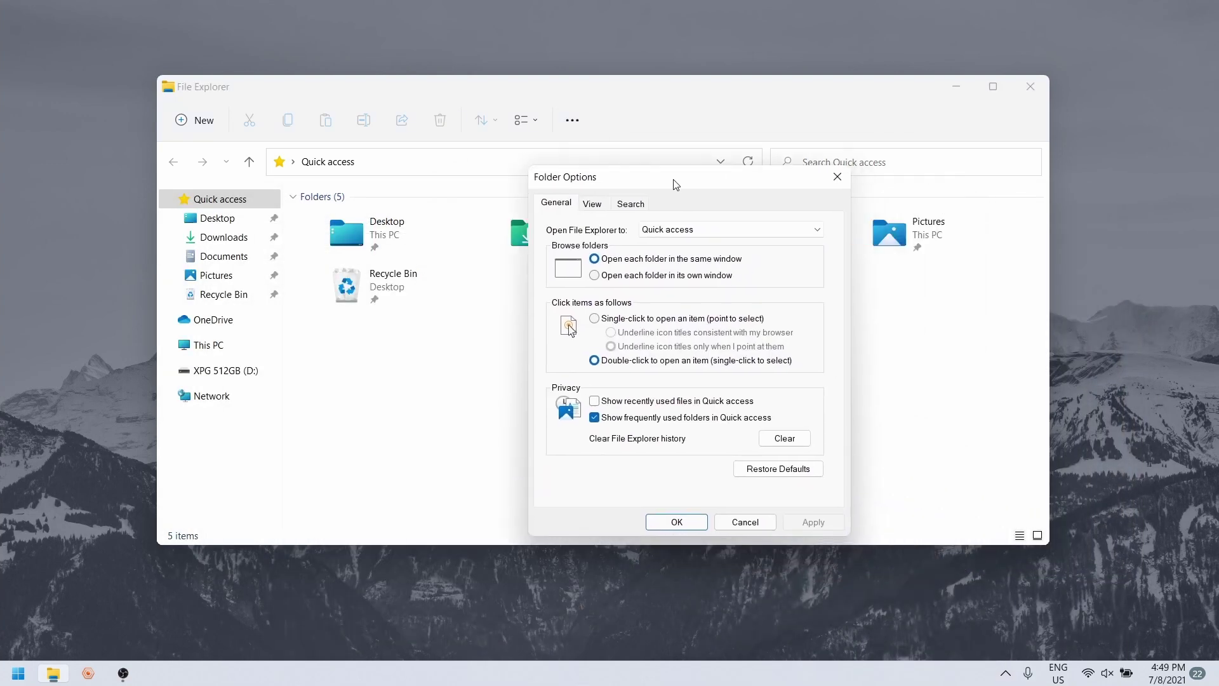
left_click(661, 230)
left_click(678, 254)
left_click(594, 417)
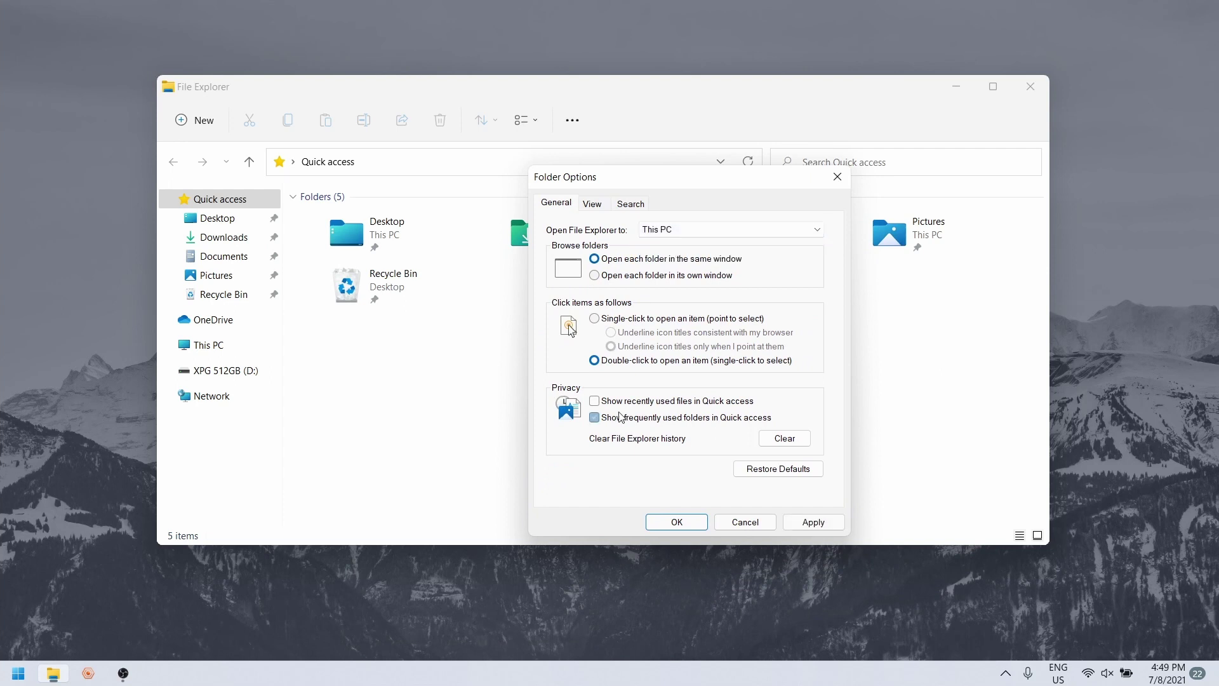
left_click(812, 521)
left_click(676, 521)
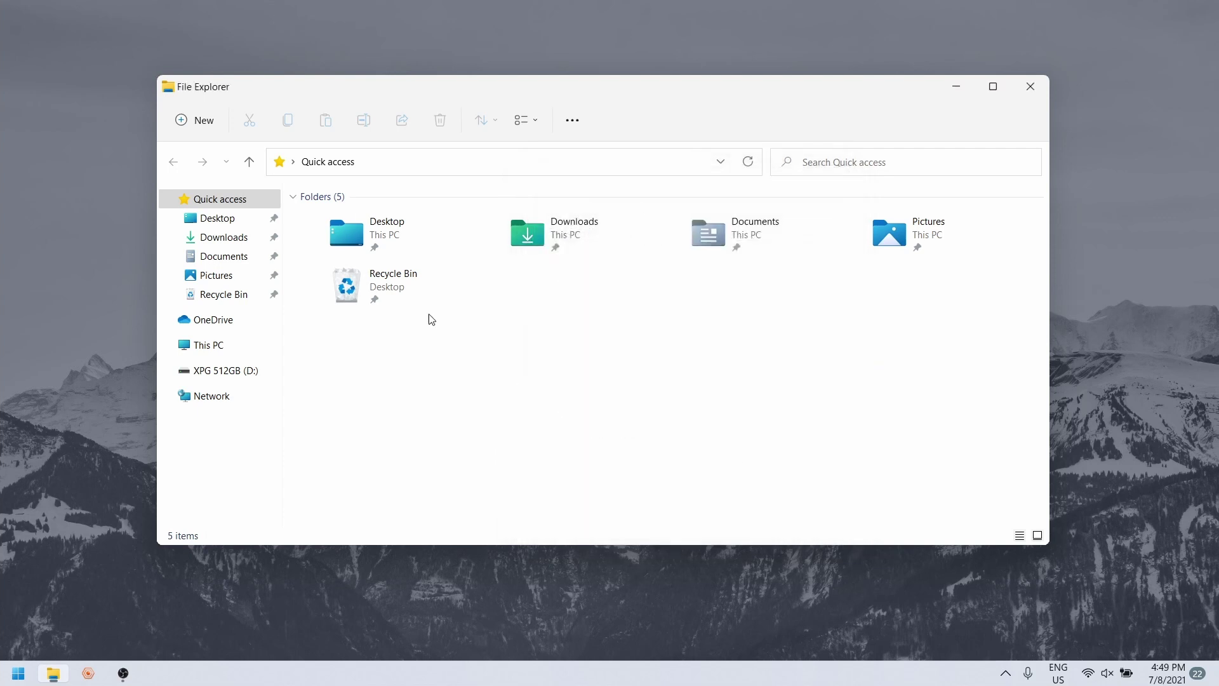
Step: Collapse Quick access and show This PC's contents
left_click(168, 199)
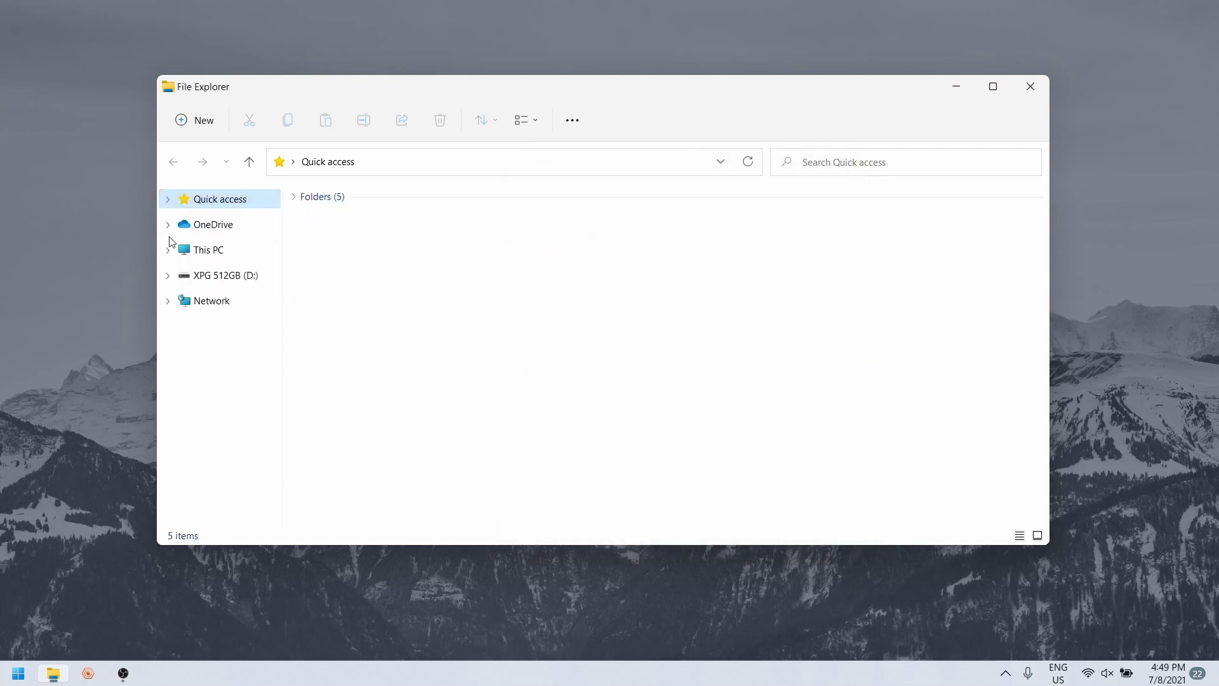
left_click(167, 249)
left_click(206, 250)
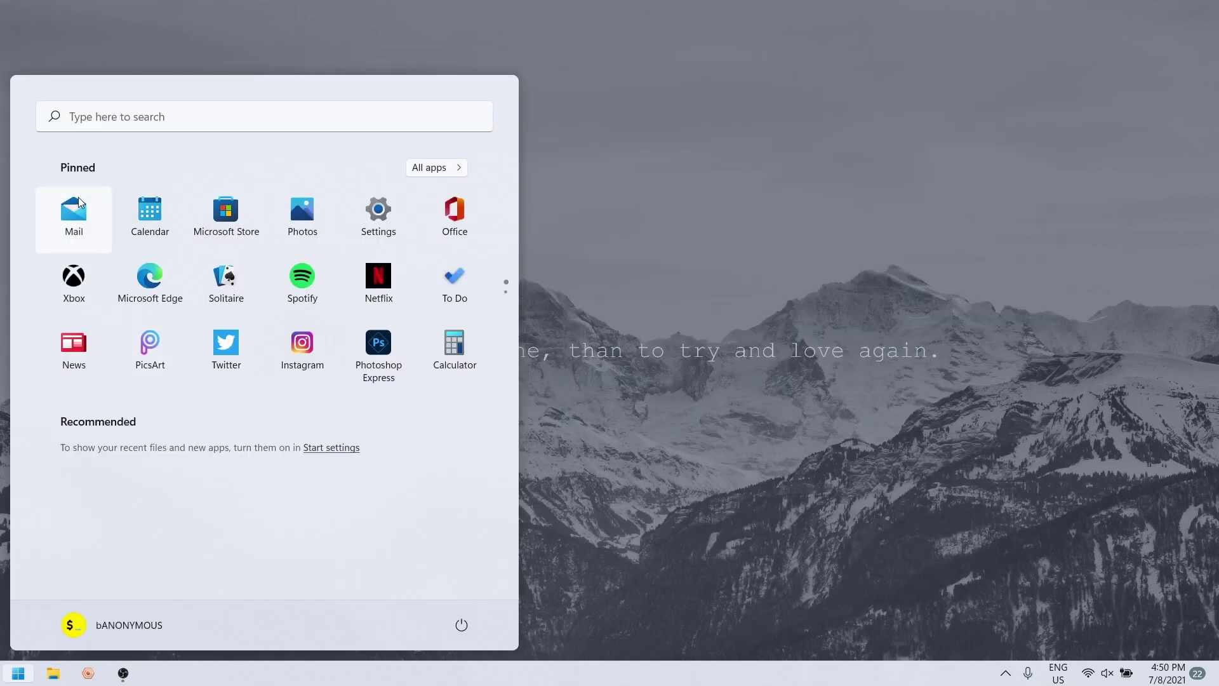
Step: Remove Mail and Photos from the pinned apps and uninstall Office
right_click(78, 204)
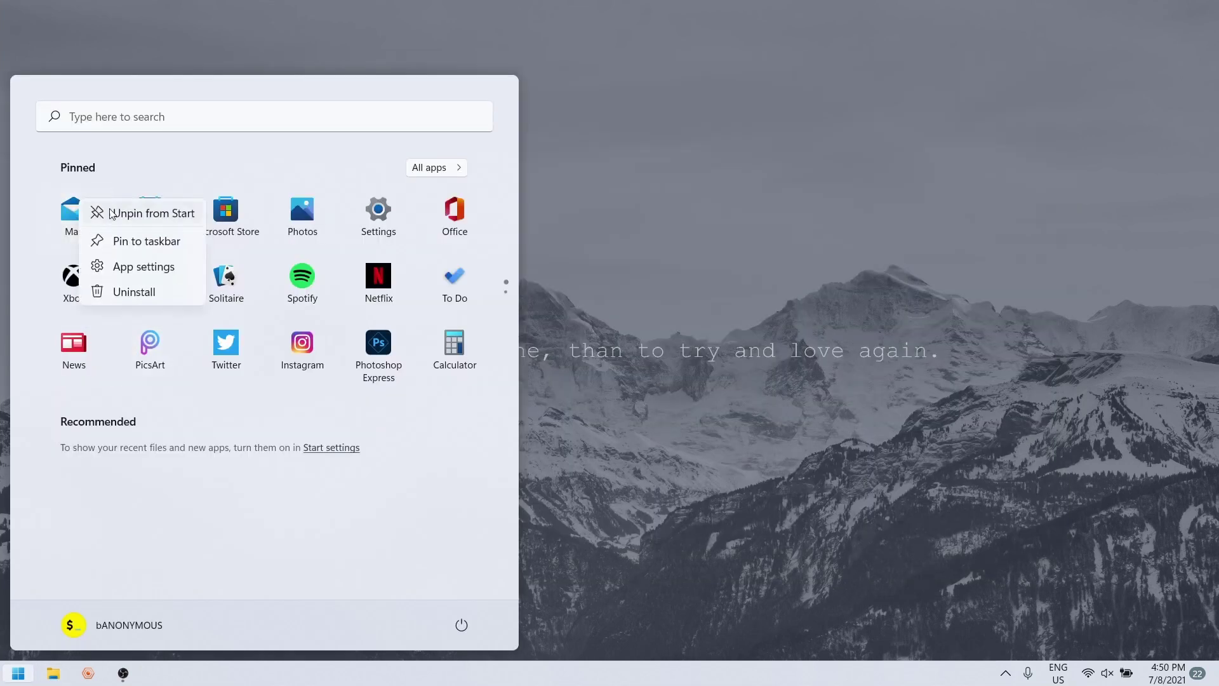
left_click(128, 212)
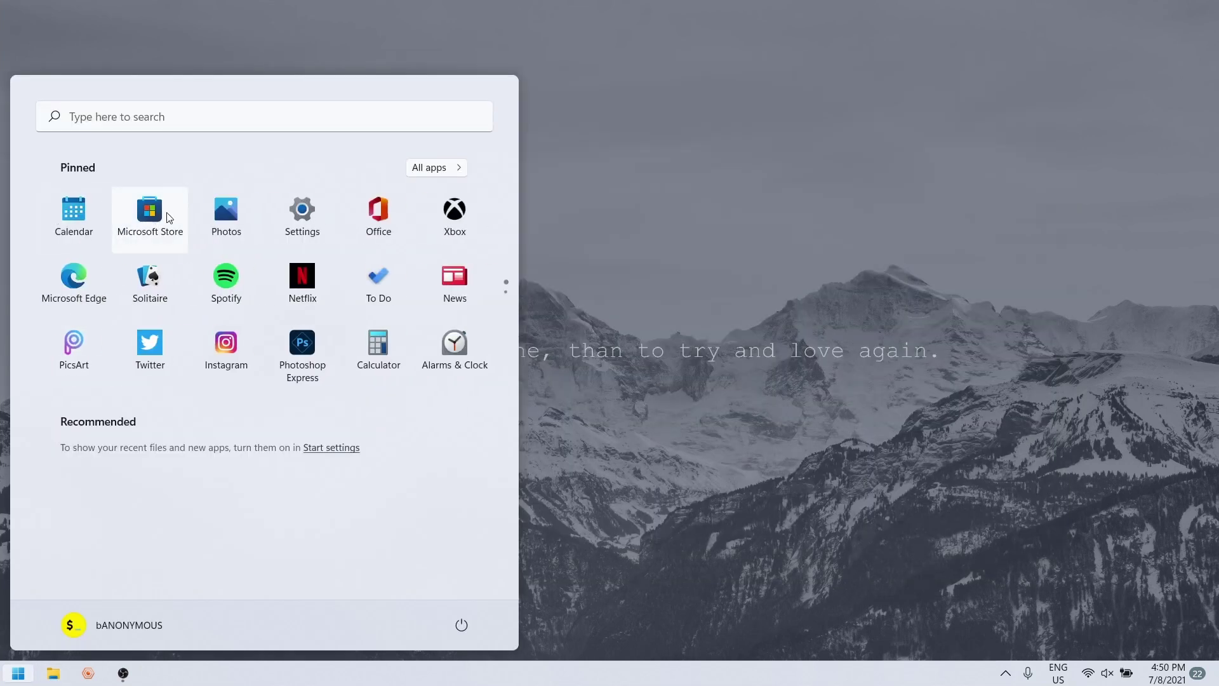
right_click(219, 216)
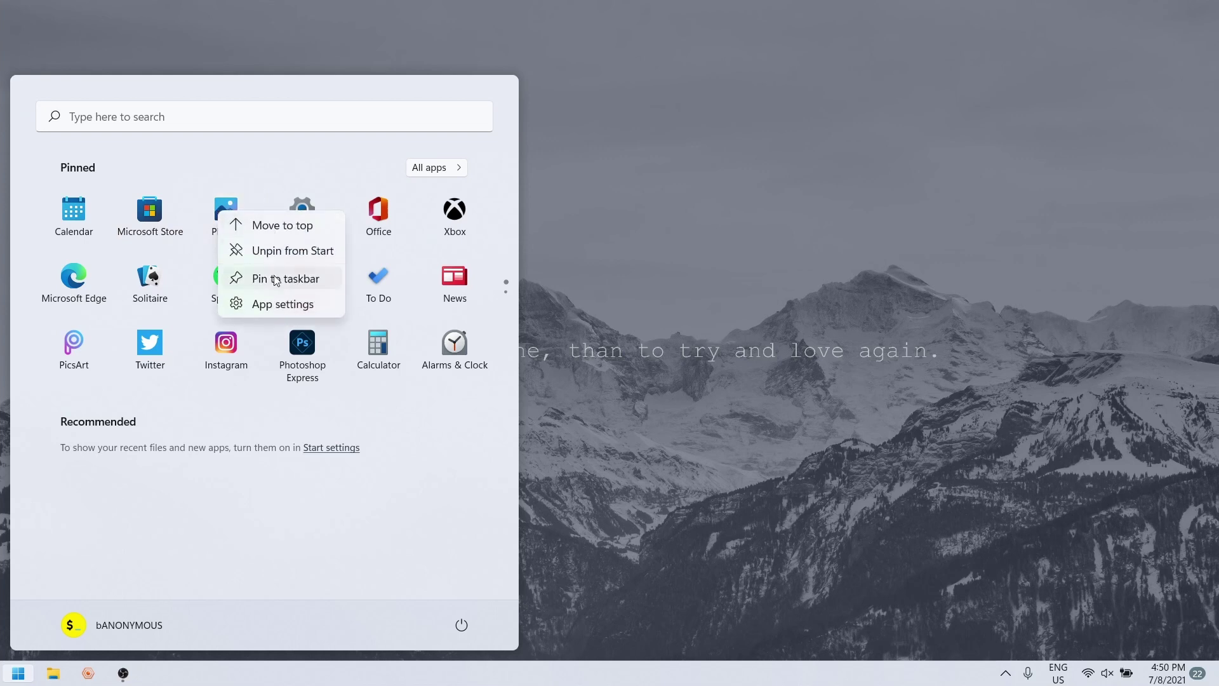
left_click(287, 250)
right_click(317, 211)
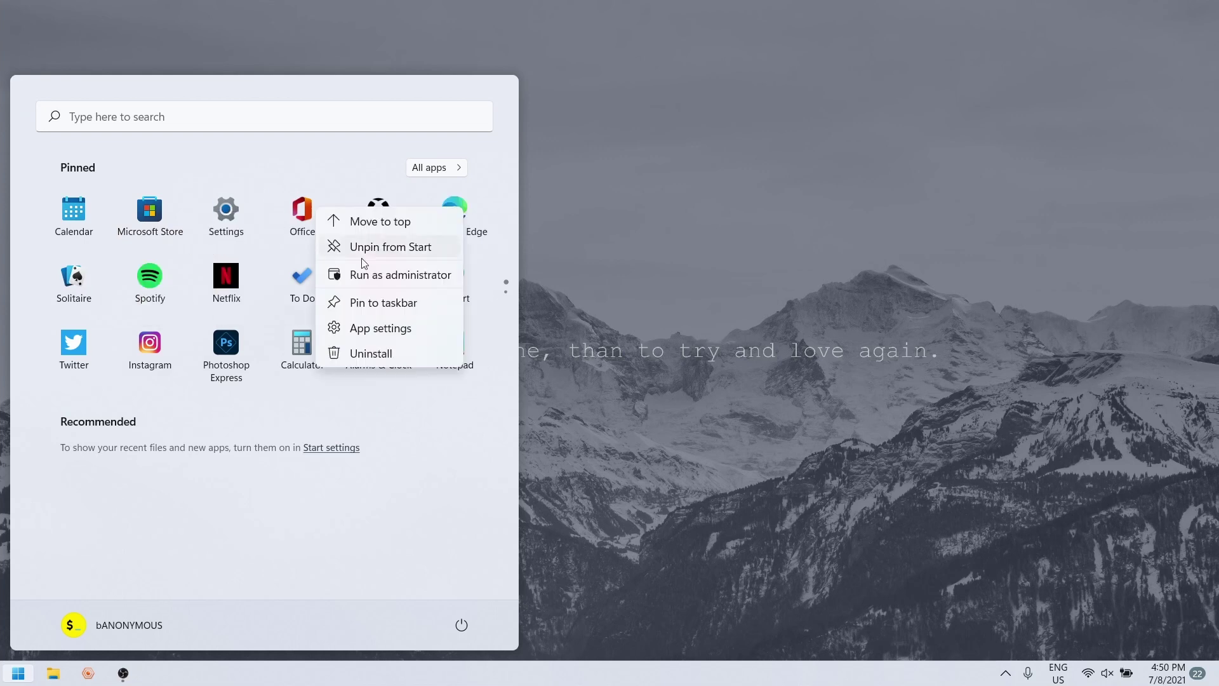
left_click(373, 352)
left_click(195, 419)
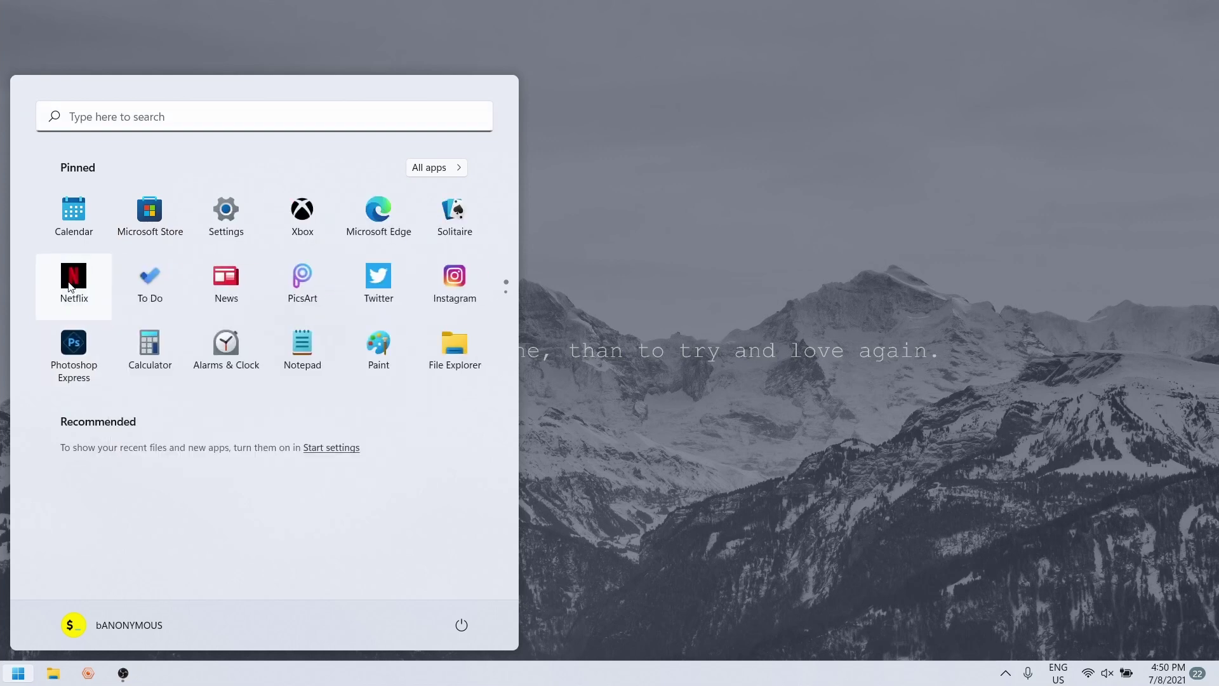
Step: Uninstall Netflix, Instagram and Photoshop Express, confirming each removal
right_click(83, 283)
left_click(130, 347)
left_click(222, 425)
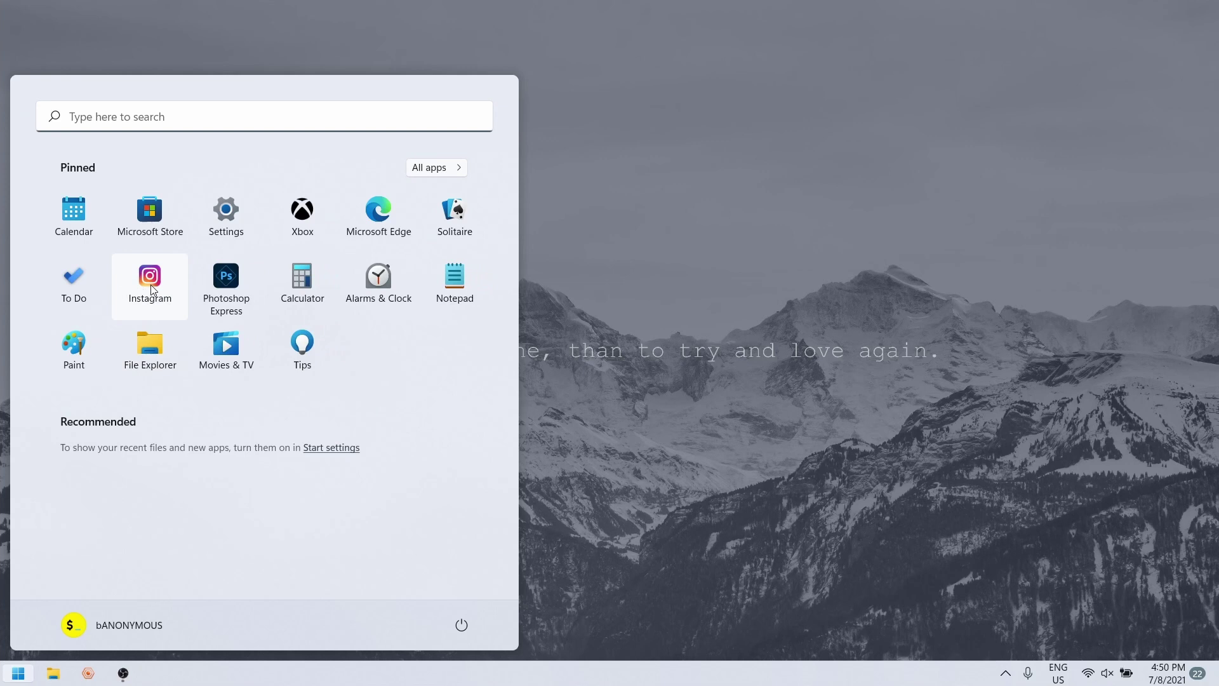
right_click(152, 289)
left_click(193, 354)
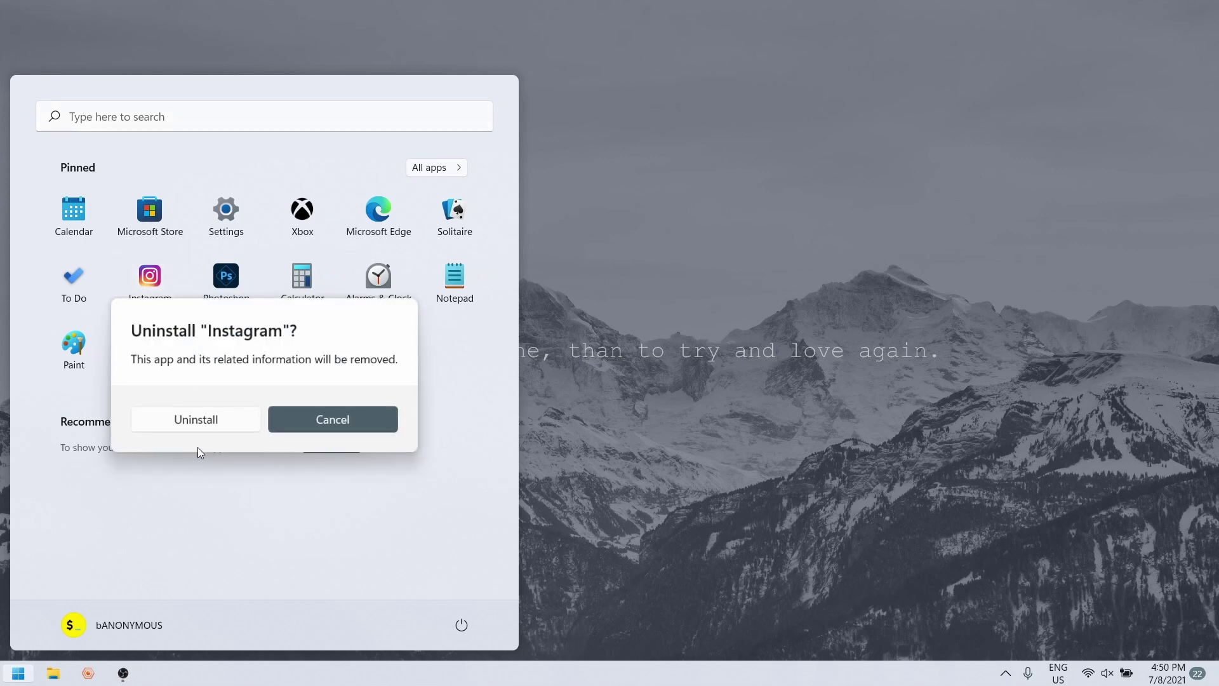
left_click(198, 430)
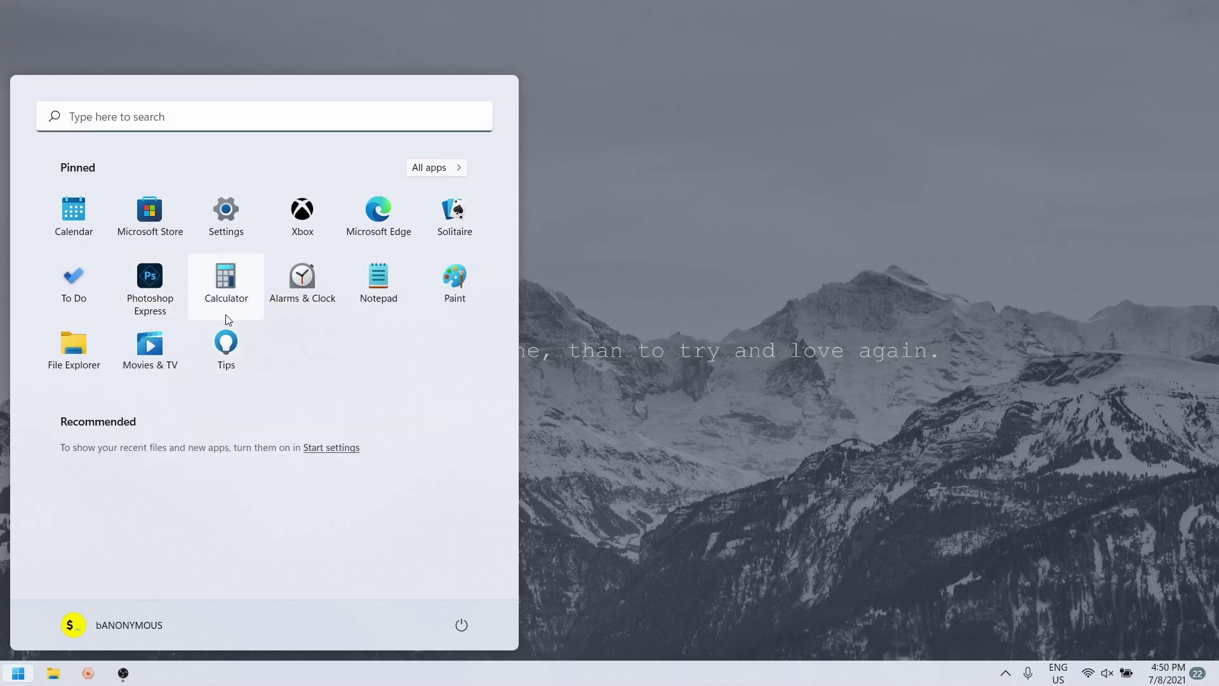
right_click(162, 292)
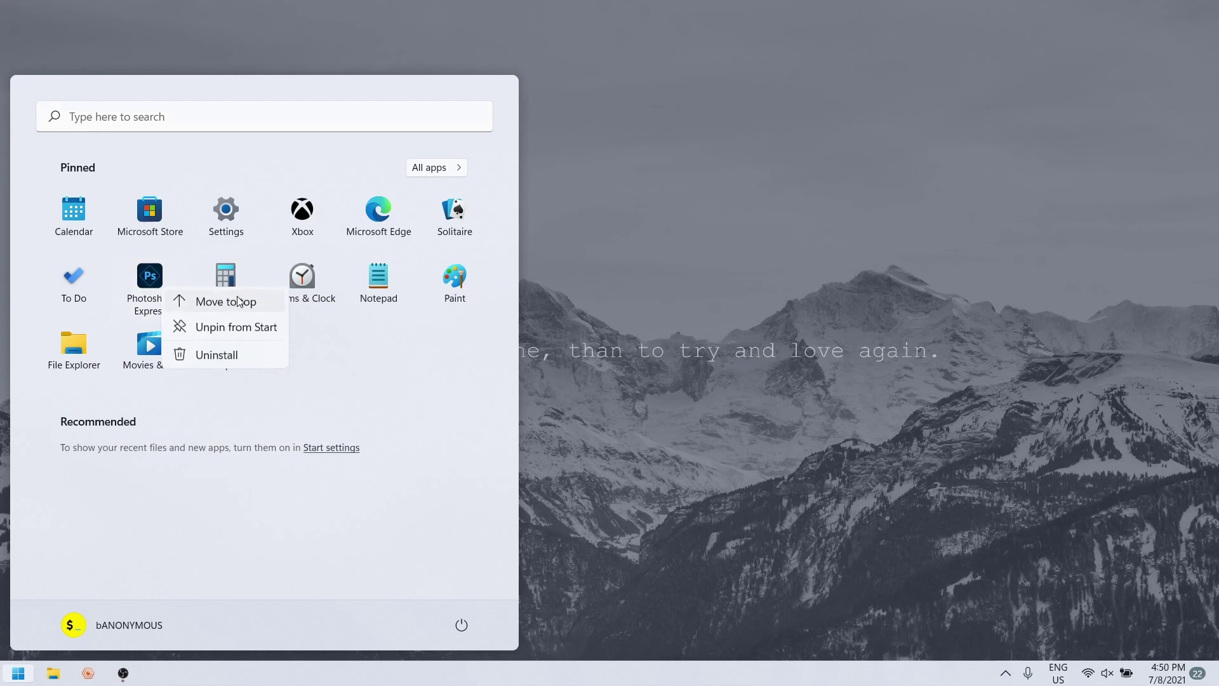
left_click(224, 355)
left_click(231, 430)
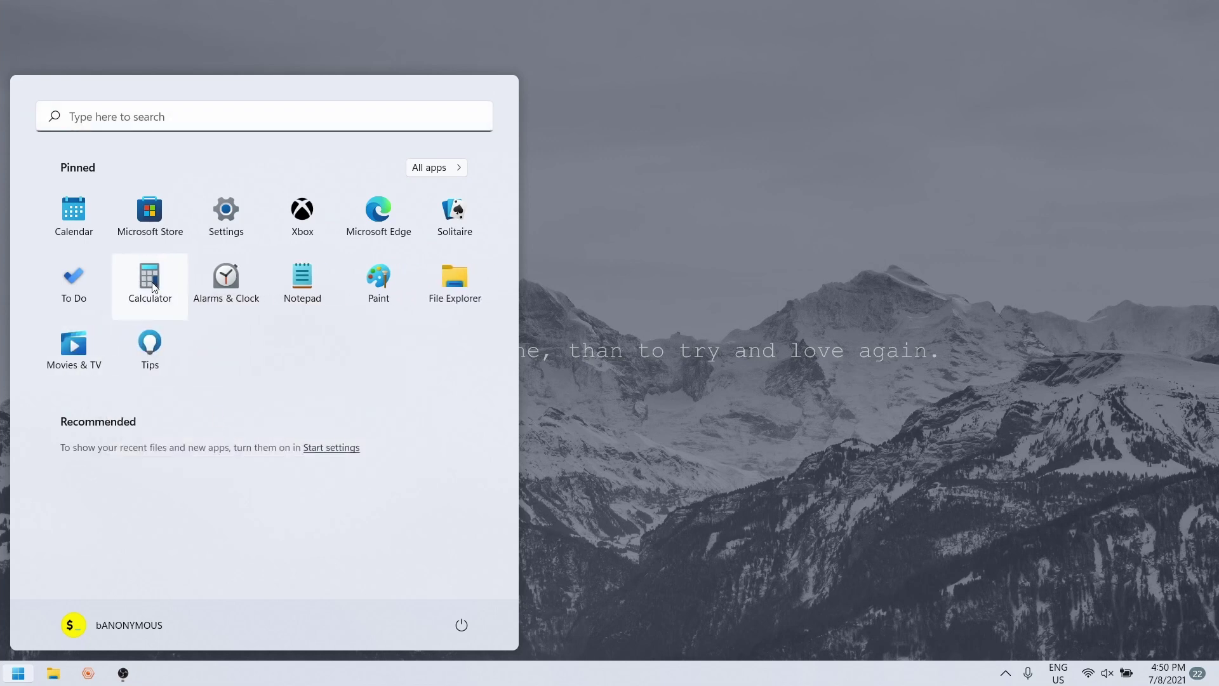
Step: Unpin Alarms & Clock and Movies & TV from Start
right_click(230, 271)
left_click(279, 316)
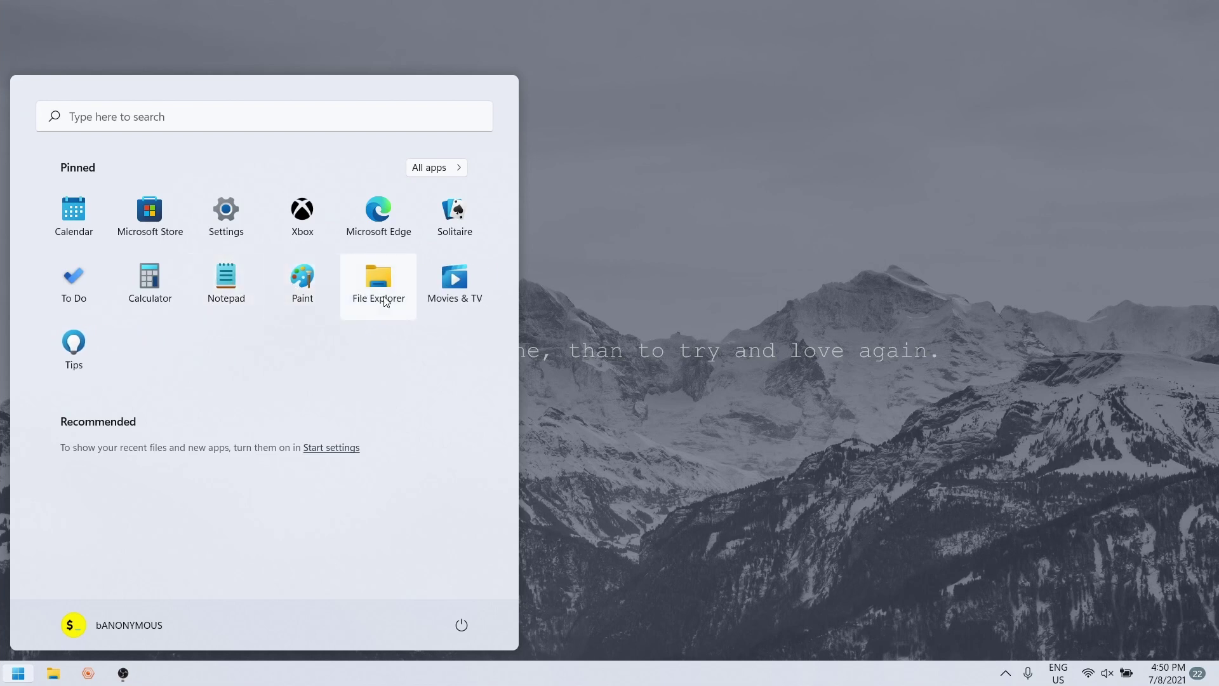
right_click(455, 283)
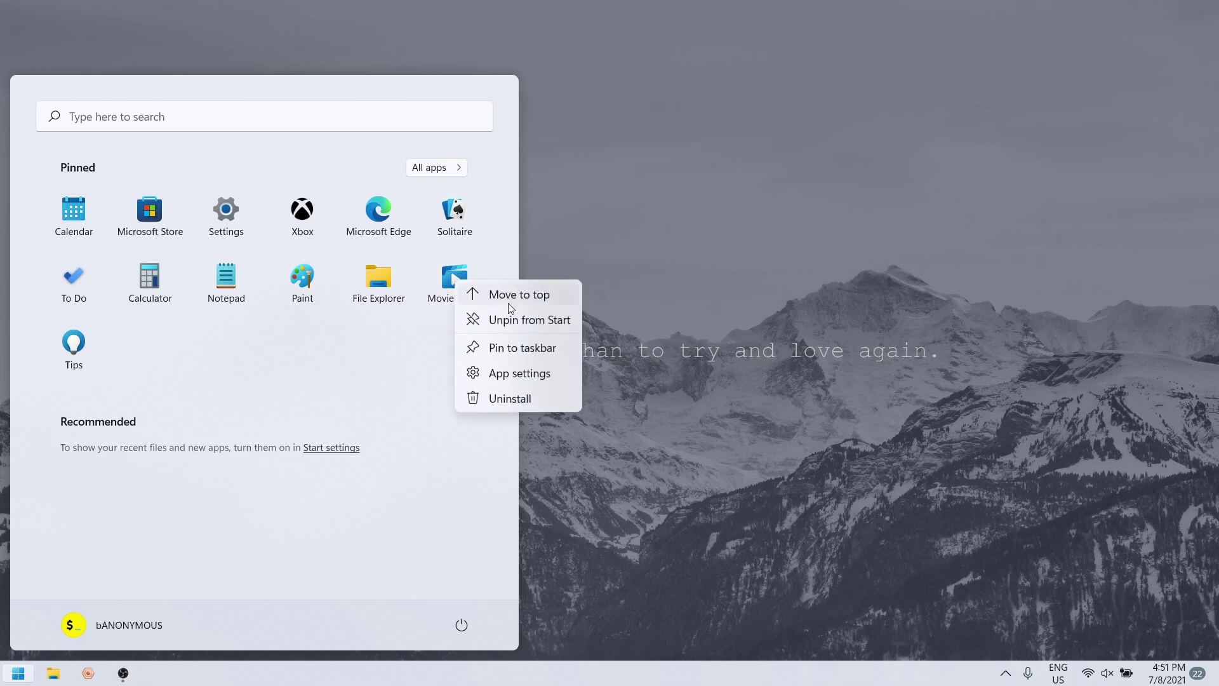
left_click(511, 319)
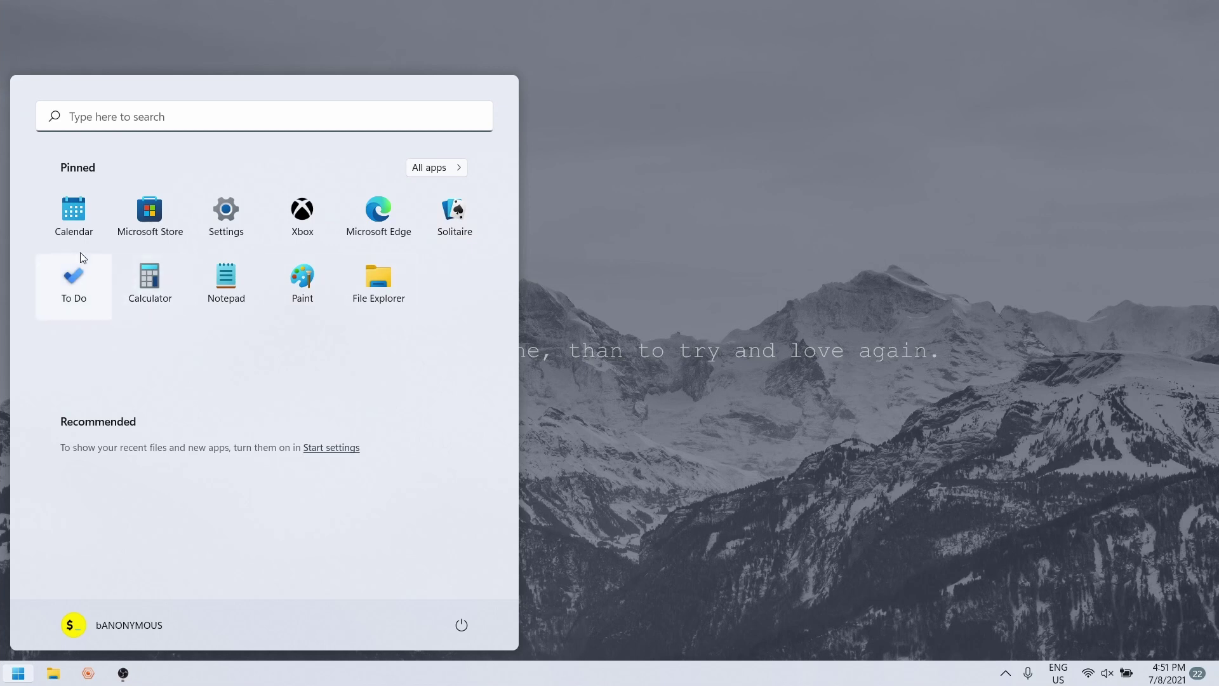
left_click(436, 167)
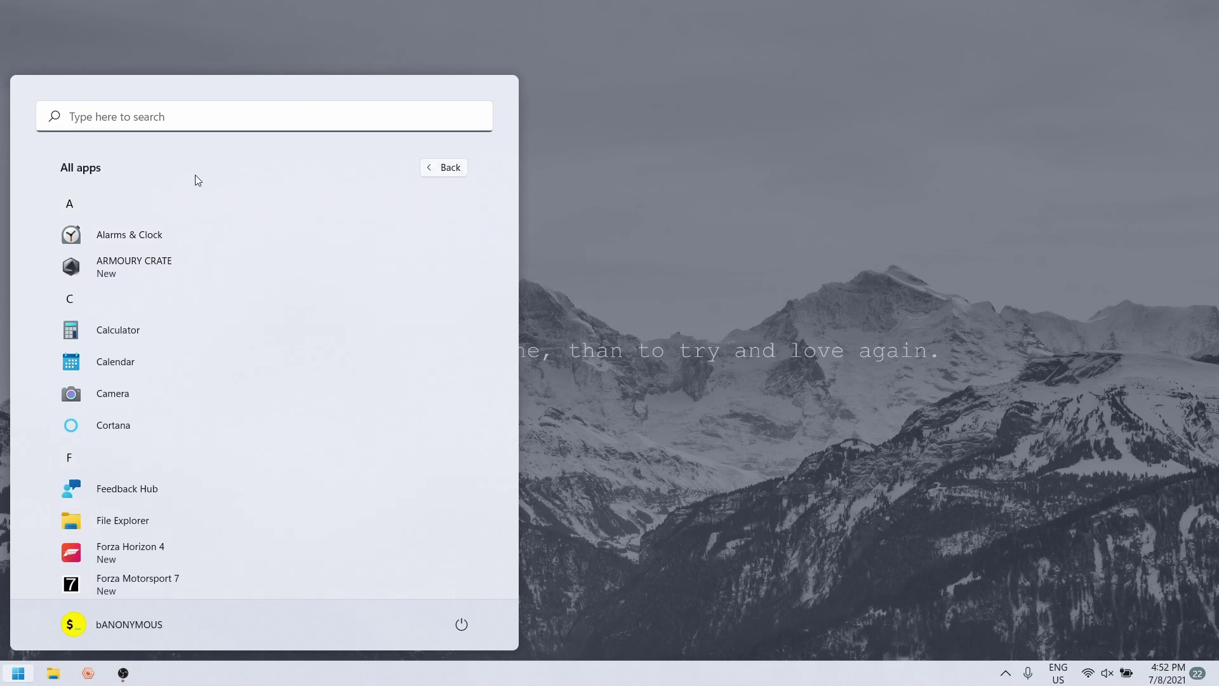
scroll(248, 303, "down", 8)
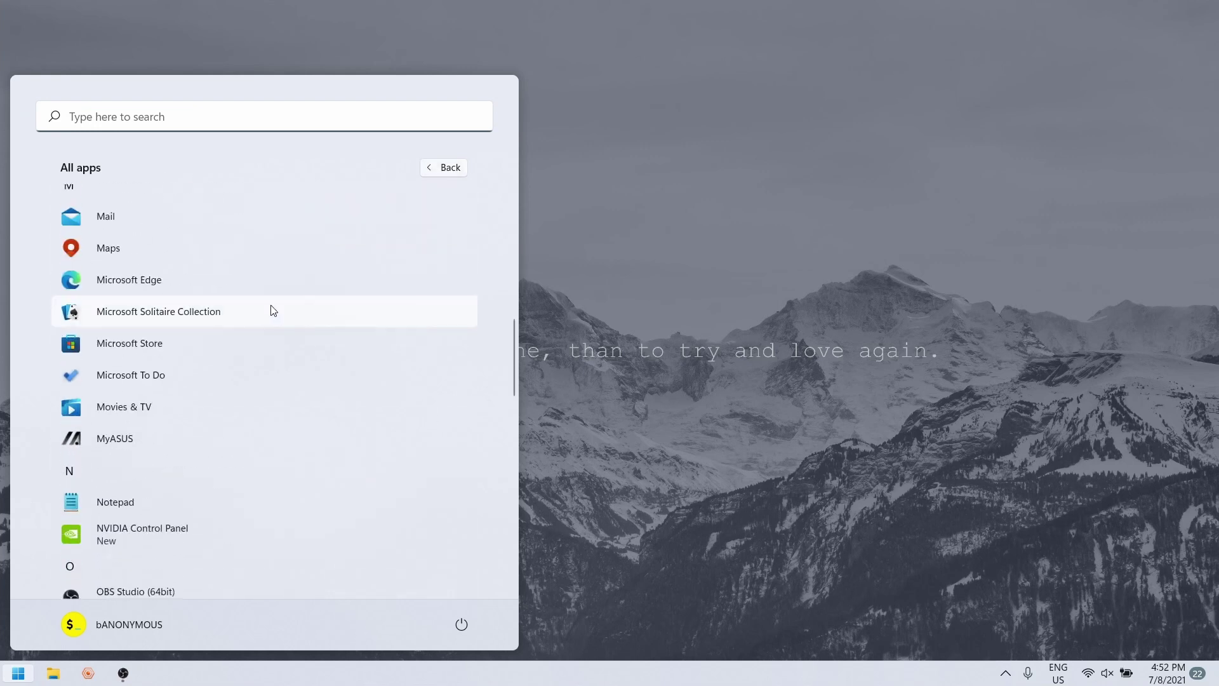
scroll(288, 303, "down", 5)
scroll(288, 302, "up", 12)
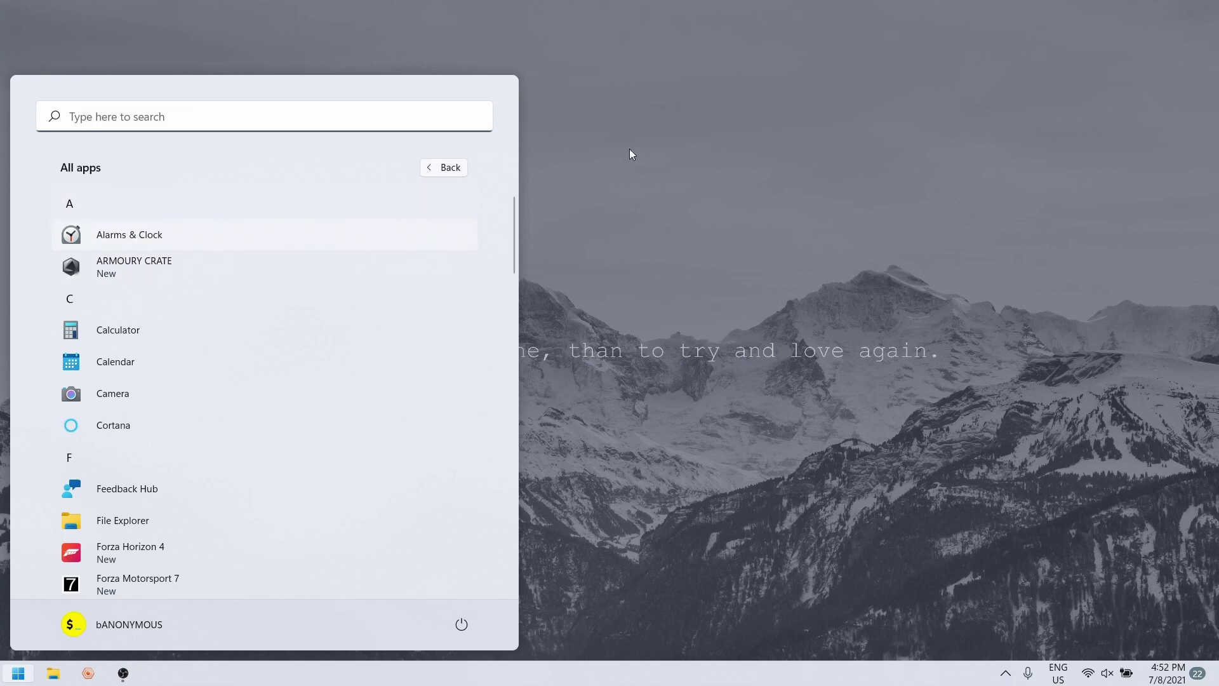
left_click(448, 168)
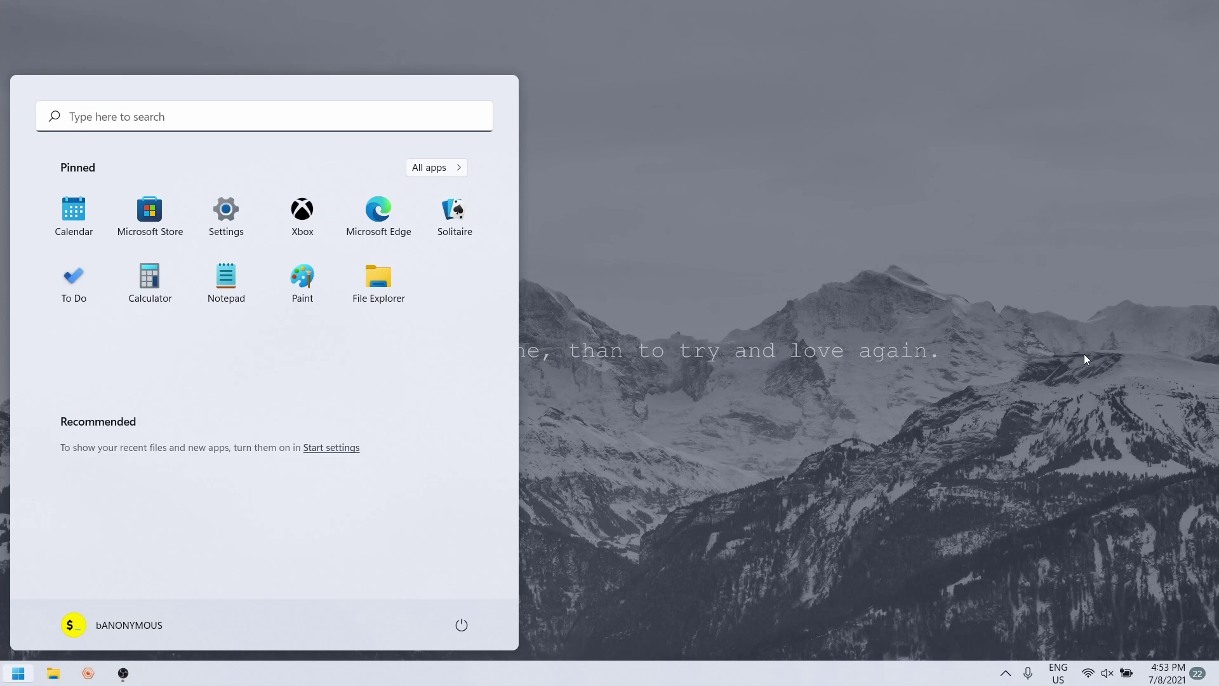
Step: Switch off all notifications on the System > Notifications page
key("super")
key("super")
key("super+i")
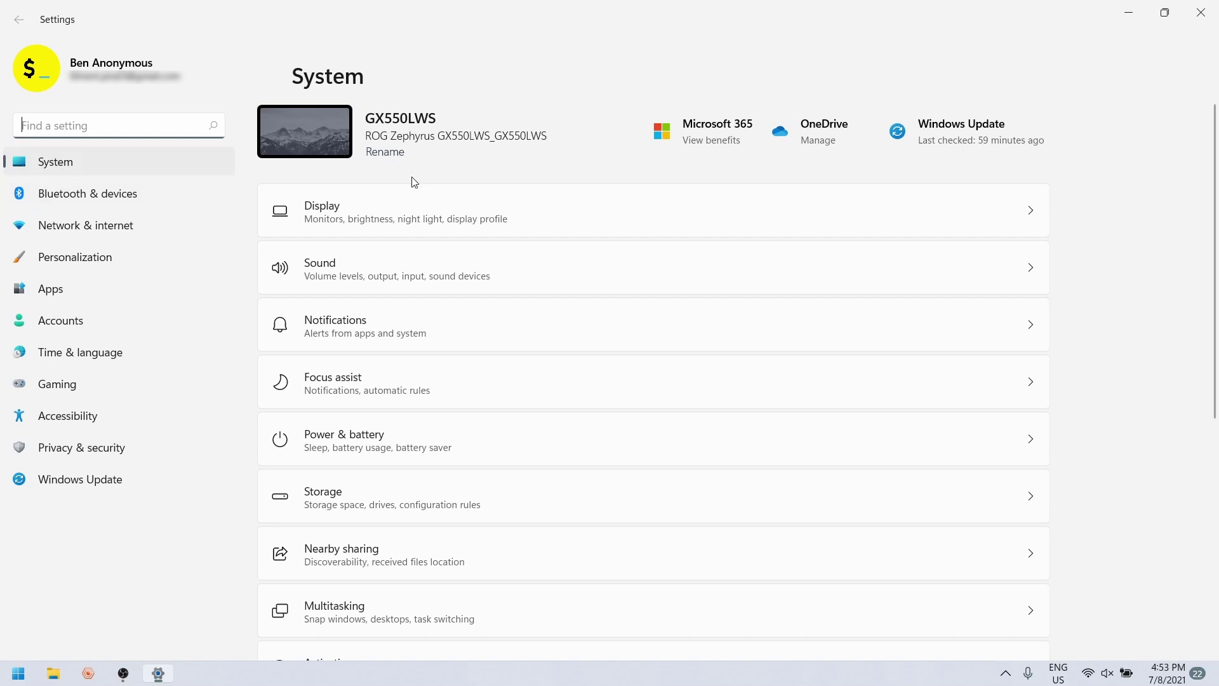
left_click(365, 326)
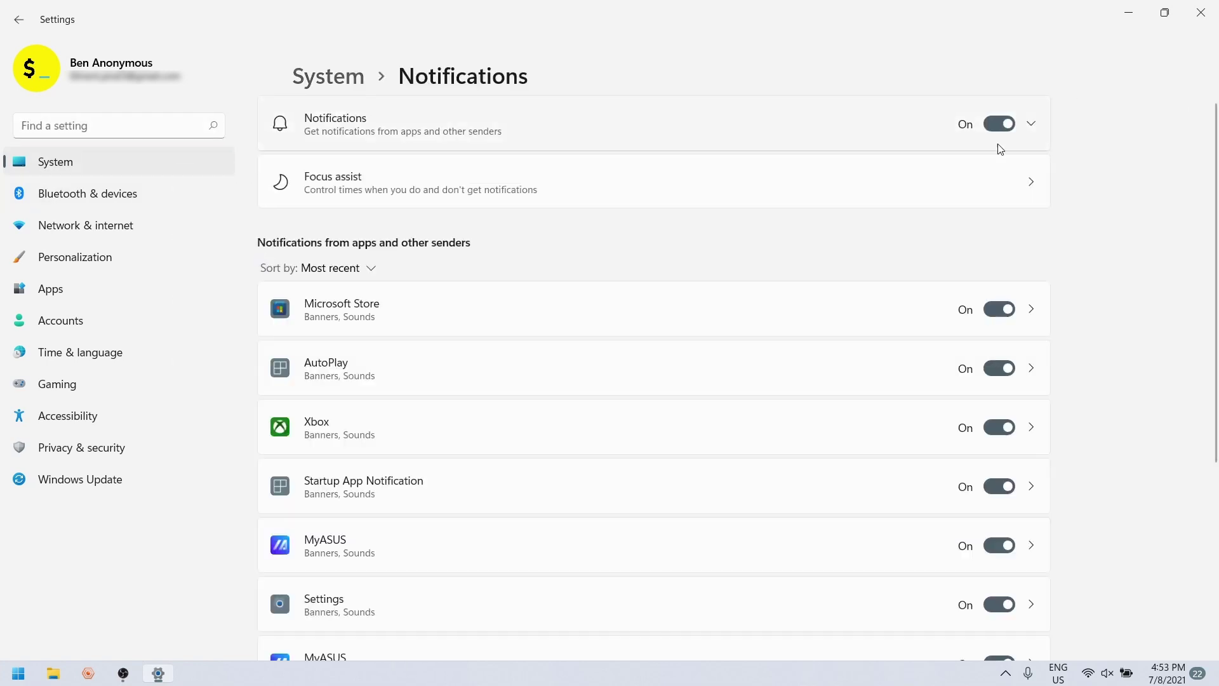
left_click(1000, 126)
Step: Glance at the calendar flyout, then reveal the hidden tray icons
key("super+n")
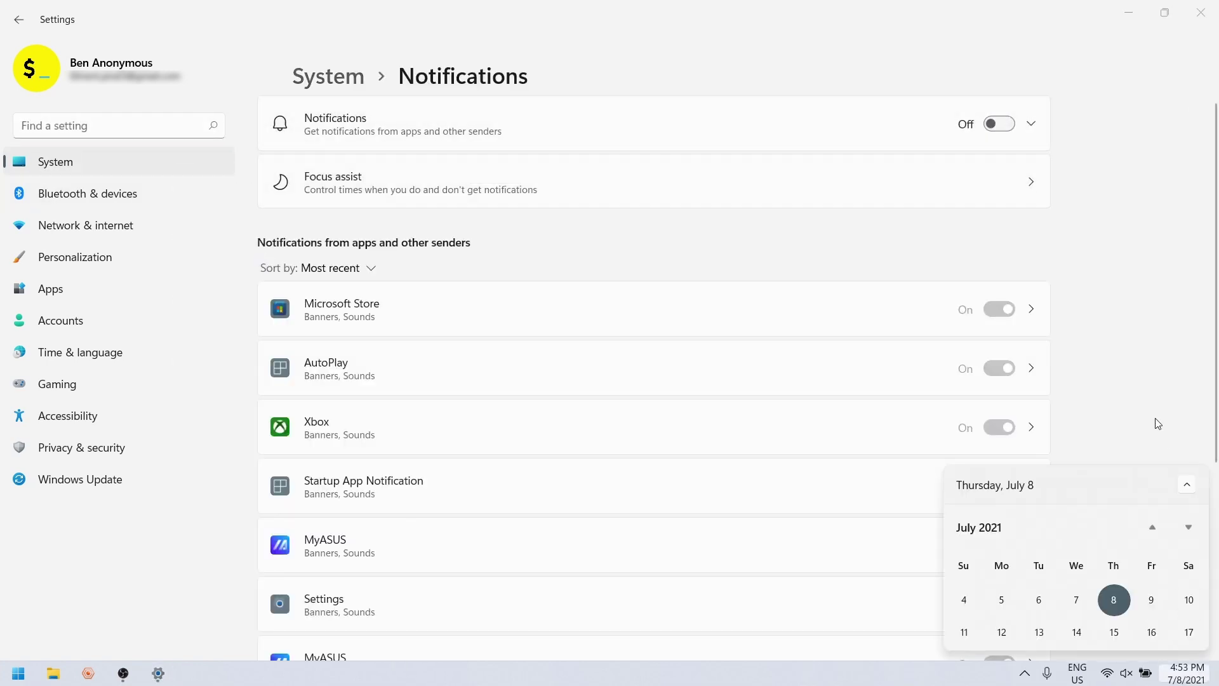
left_click(1182, 674)
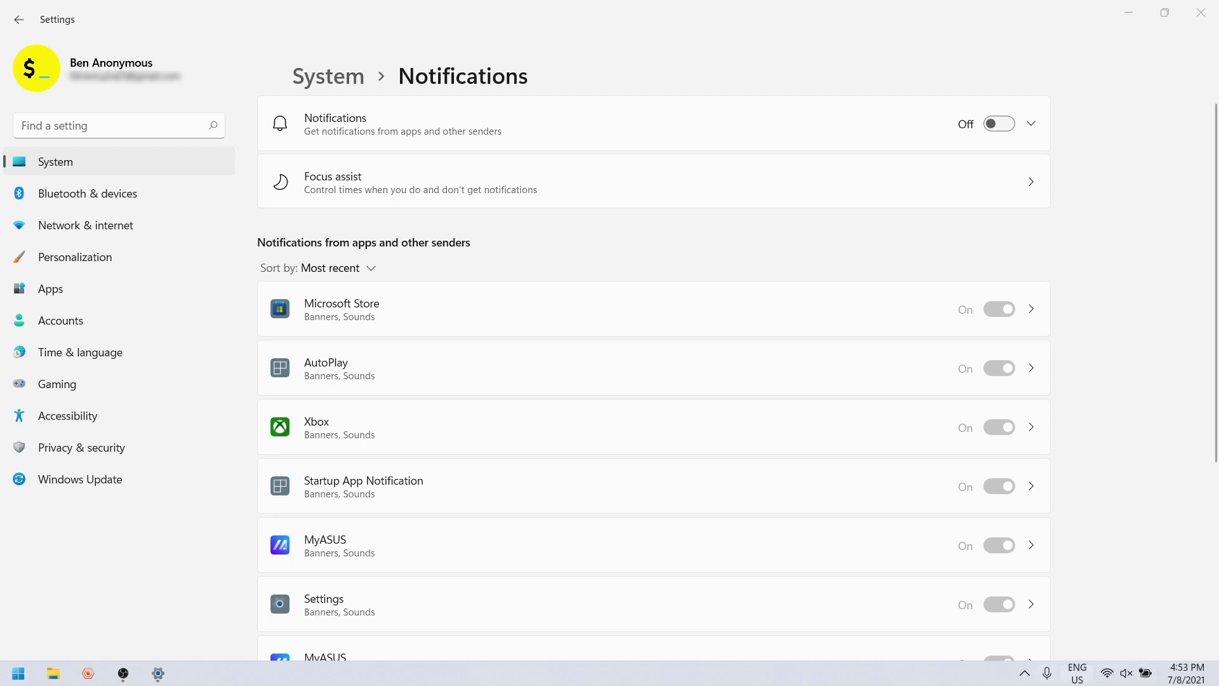
left_click(1025, 674)
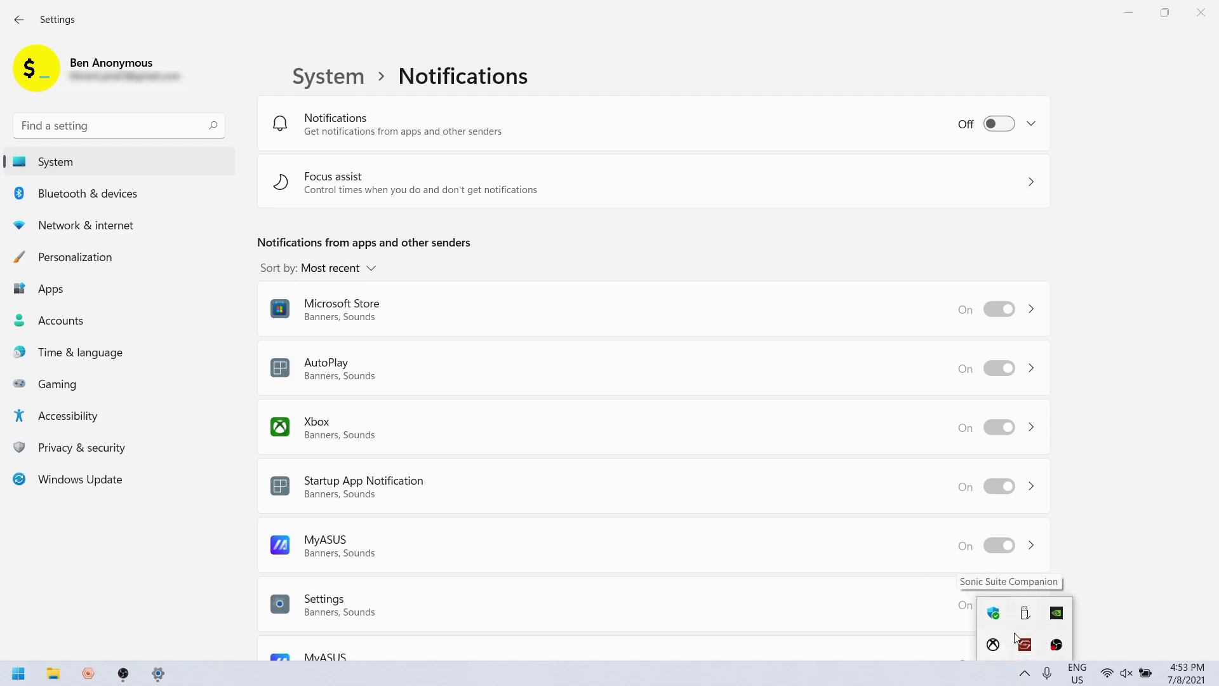
Step: Expand the taskbar corner overflow list under Personalization > Taskbar
left_click(74, 256)
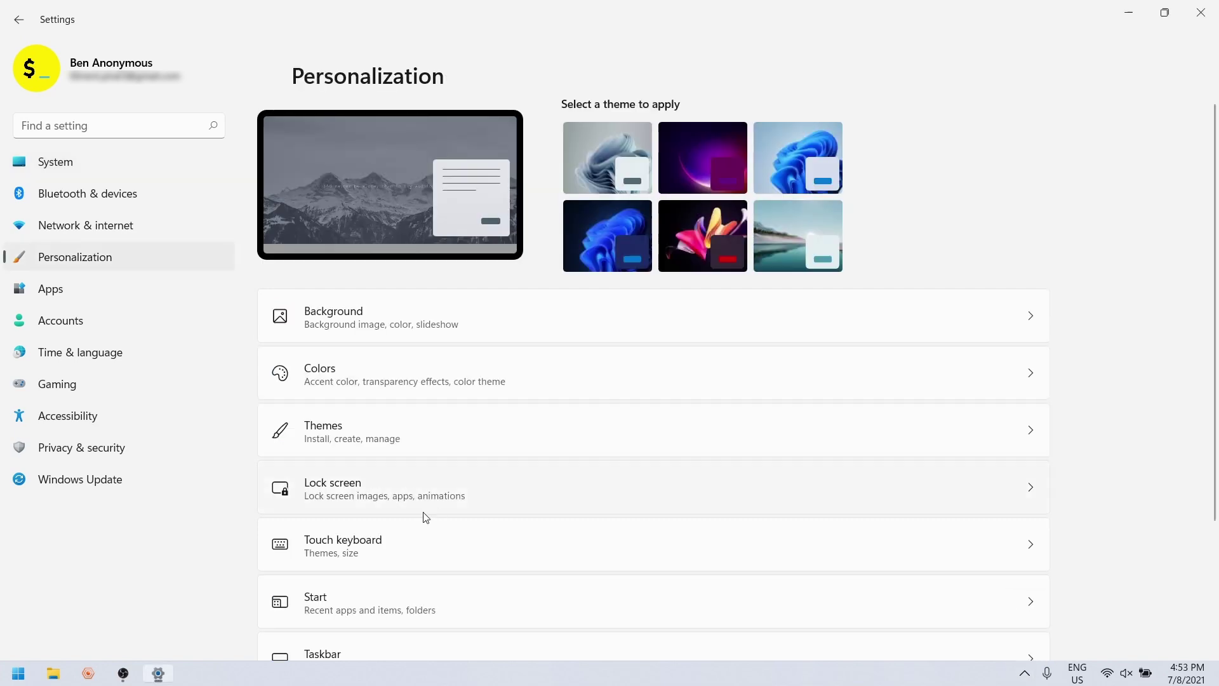
scroll(425, 517, "down", 3)
left_click(401, 490)
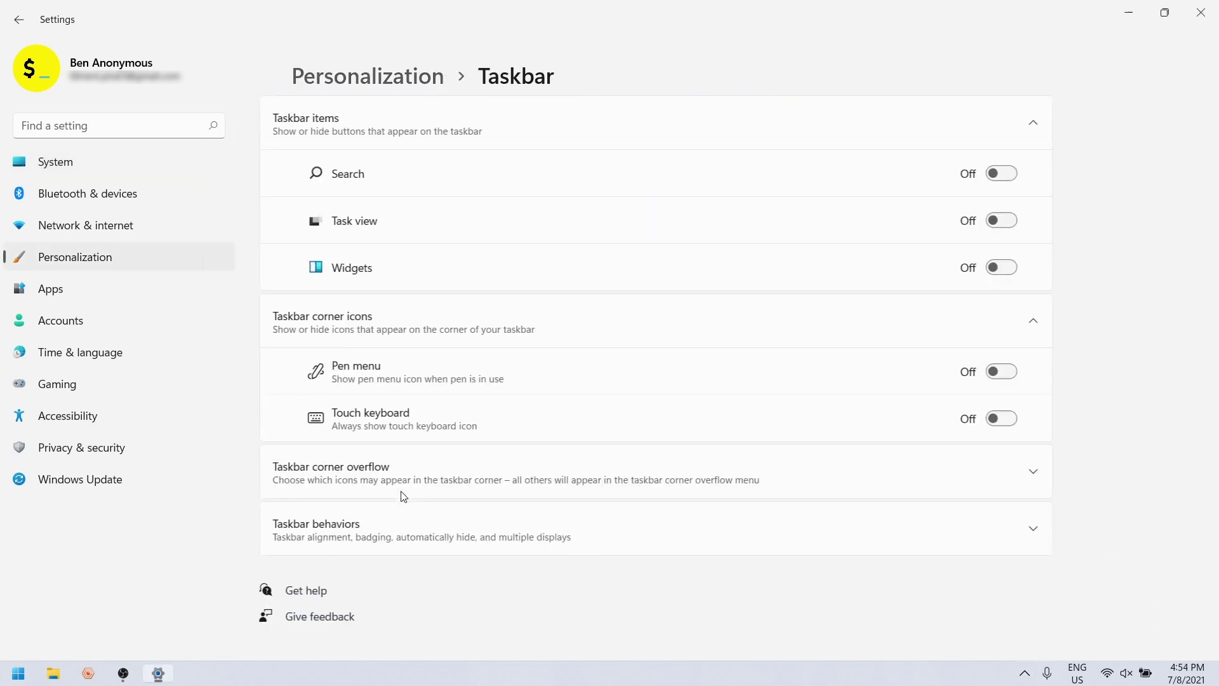
left_click(535, 478)
scroll(593, 354, "down", 5)
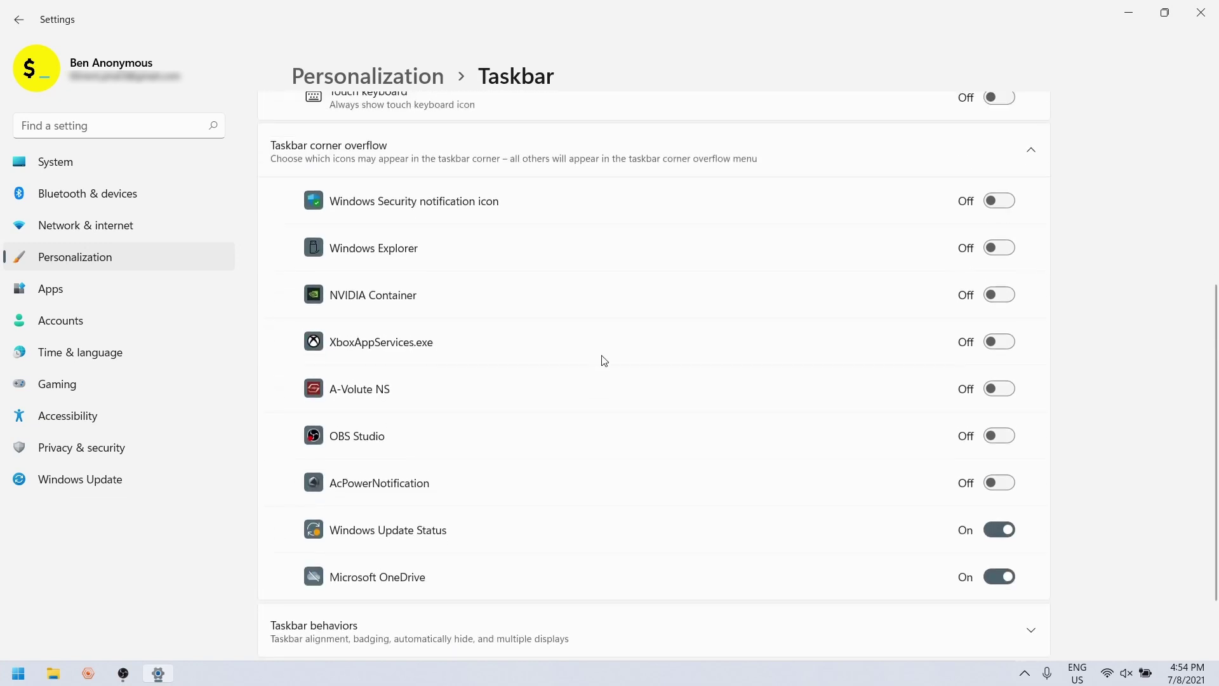
Step: Switch Windows Update Status and Microsoft OneDrive off in the taskbar corner overflow
left_click(999, 529)
left_click(1000, 578)
scroll(684, 541, "down", 2)
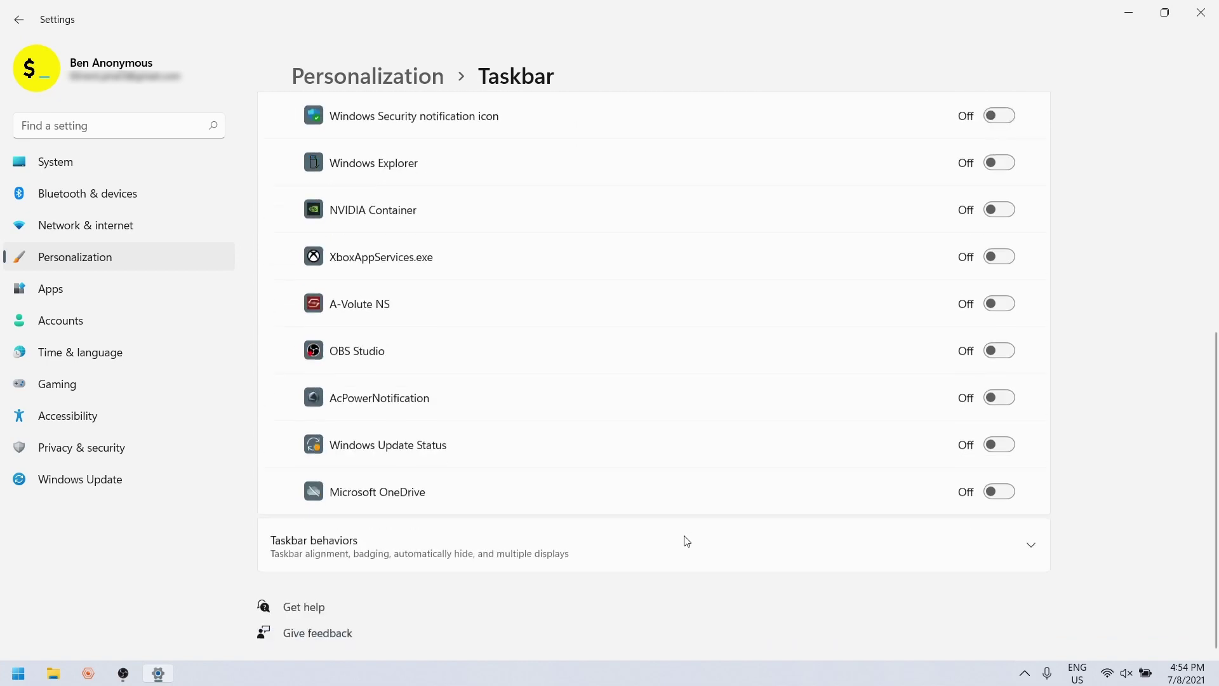
scroll(686, 540, "up", 2)
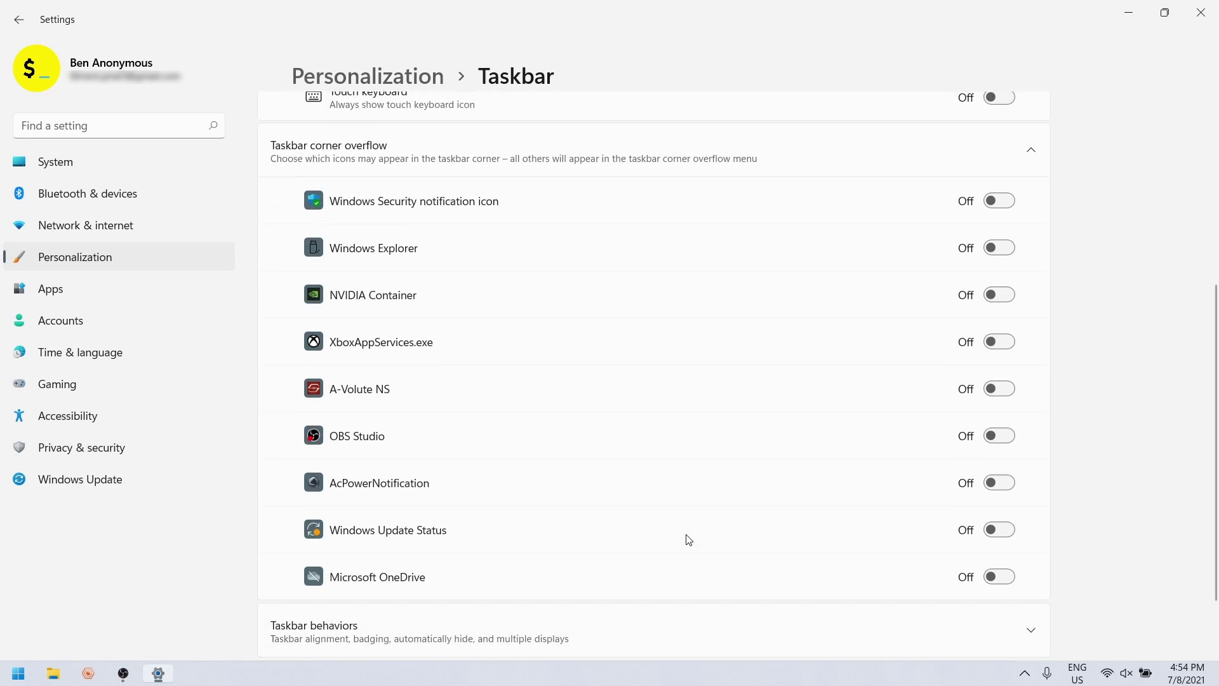
scroll(686, 540, "up", 1)
scroll(685, 540, "down", 2)
scroll(689, 539, "up", 1)
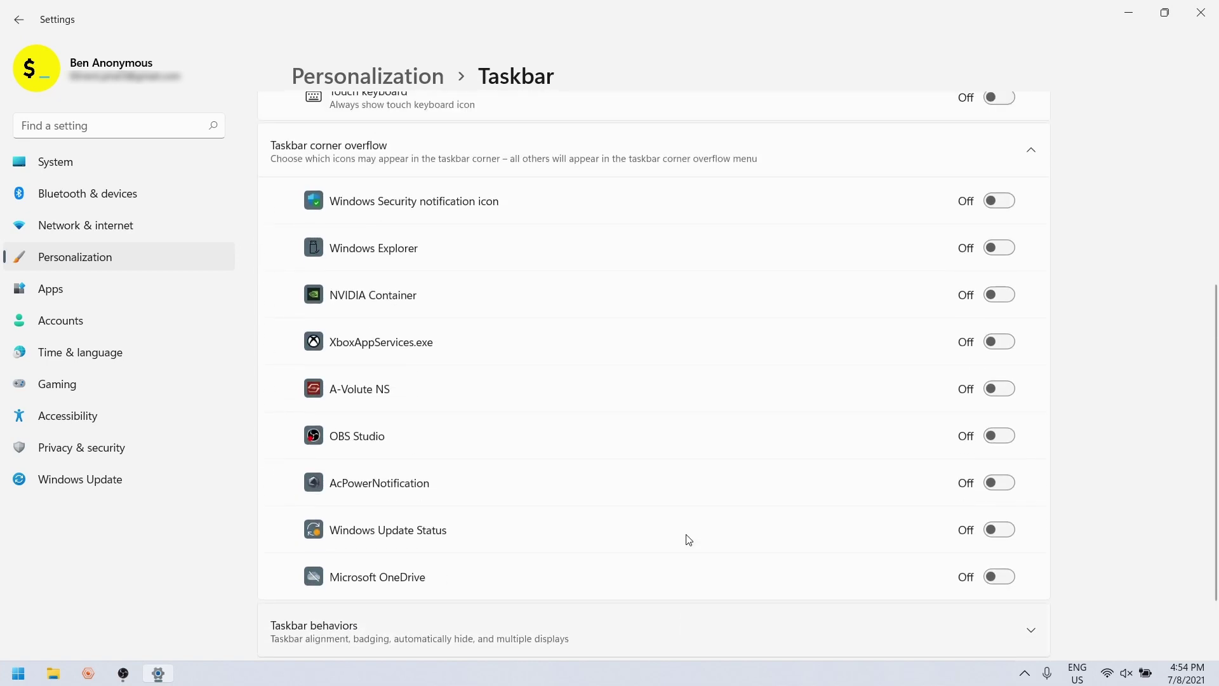
left_click(87, 413)
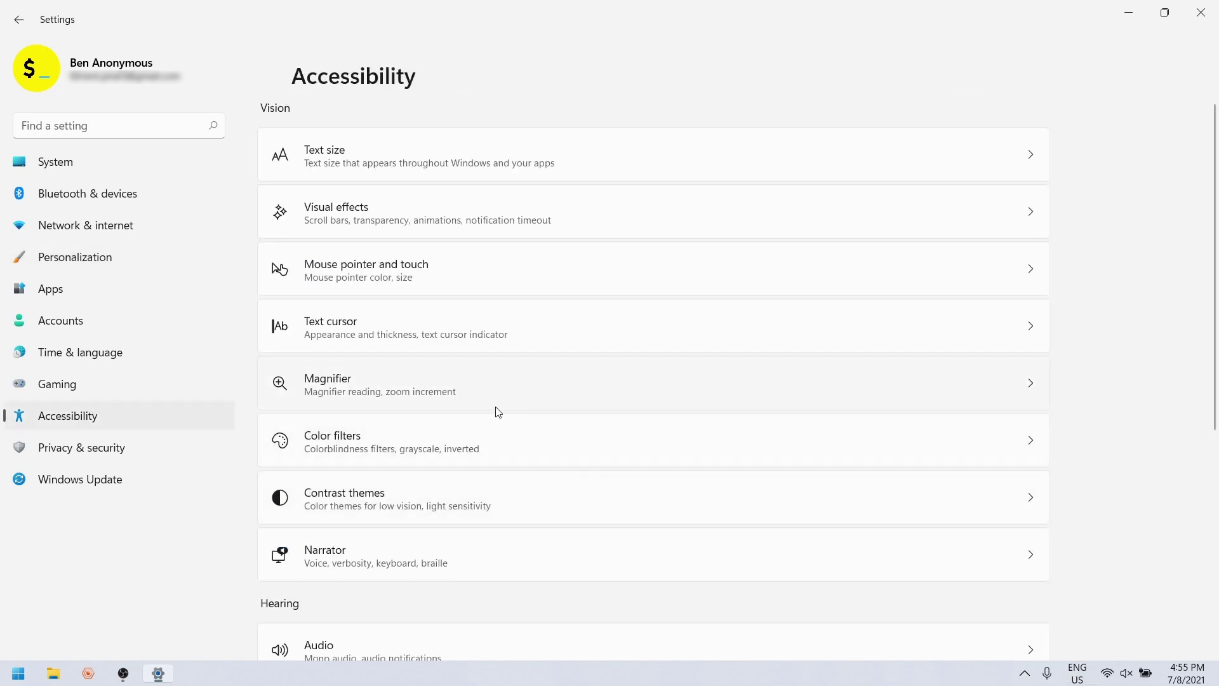
Step: Remove English (Canada) from Preferred languages, leaving only English (United States)
scroll(556, 415, "down", 5)
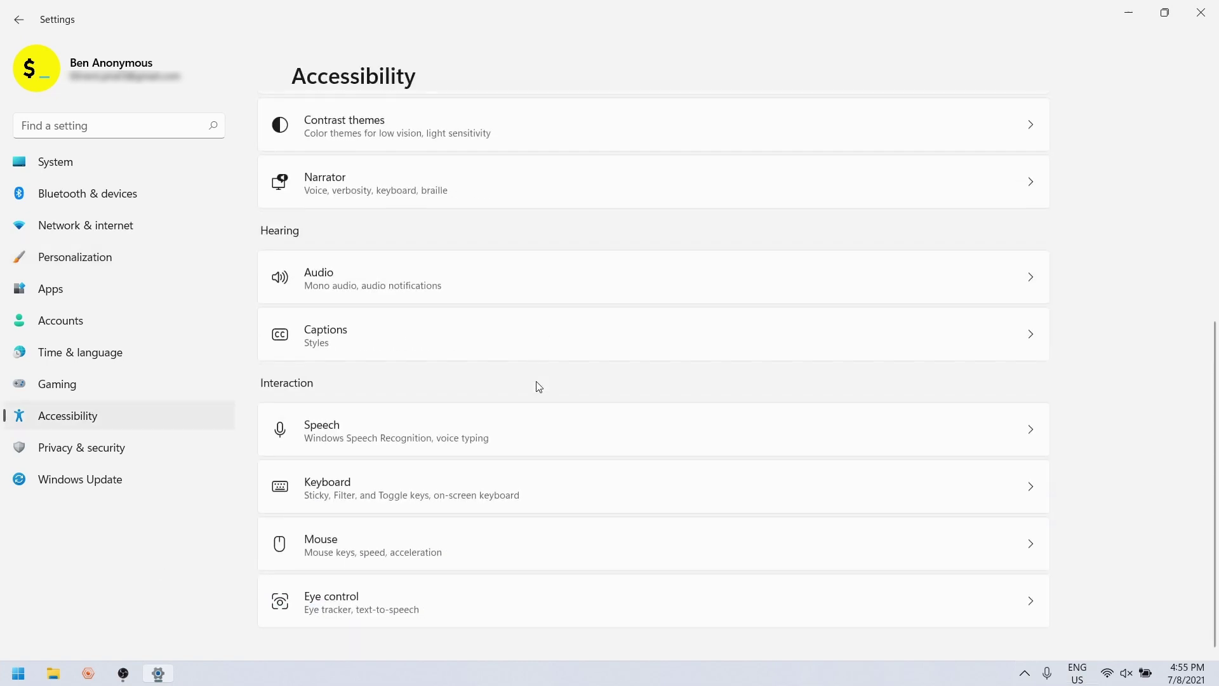
left_click(345, 487)
scroll(452, 457, "down", 5)
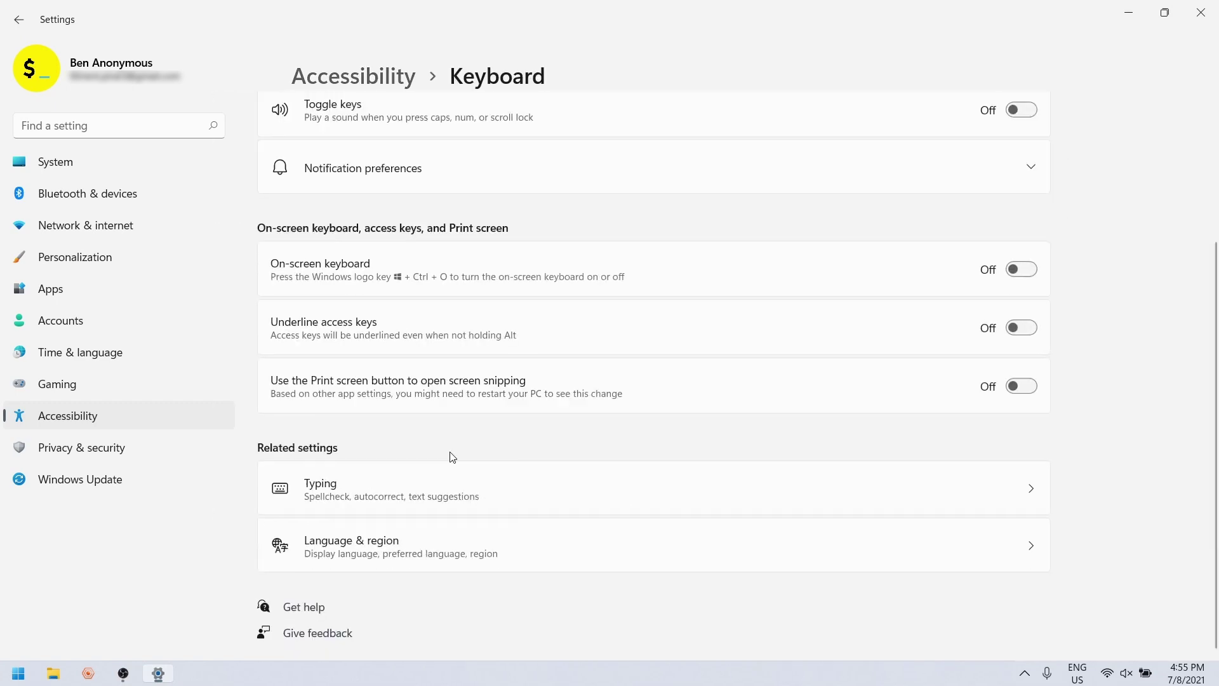
left_click(381, 552)
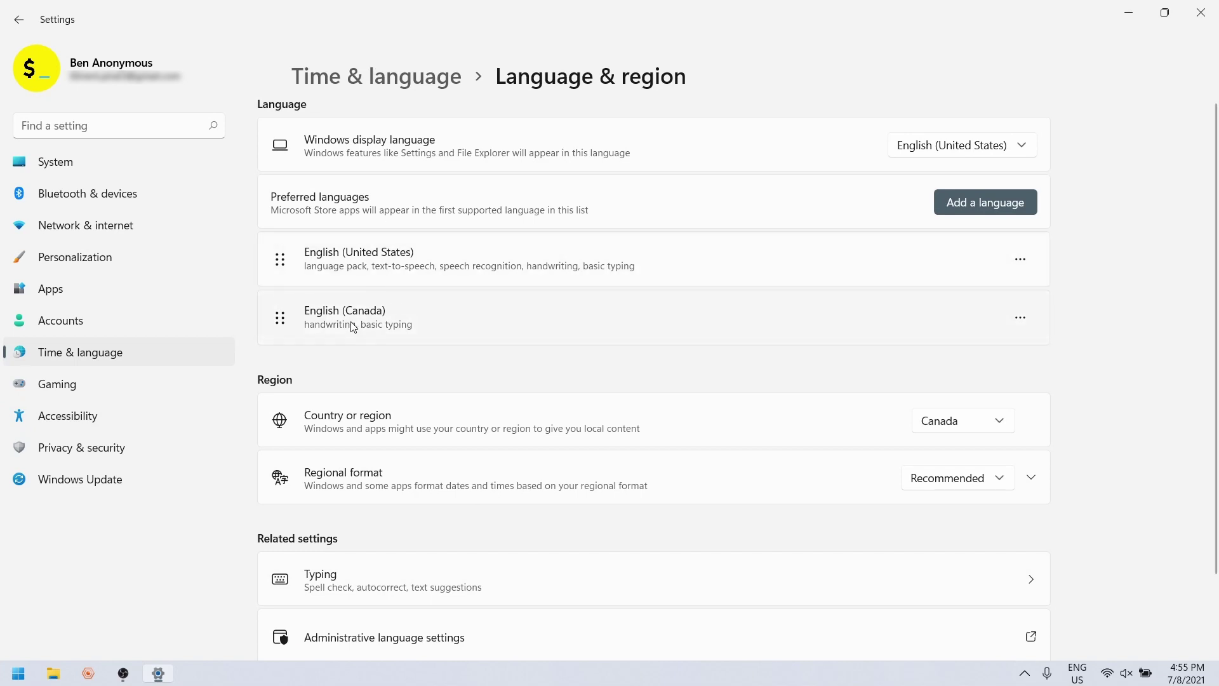
left_click(1022, 319)
left_click(956, 428)
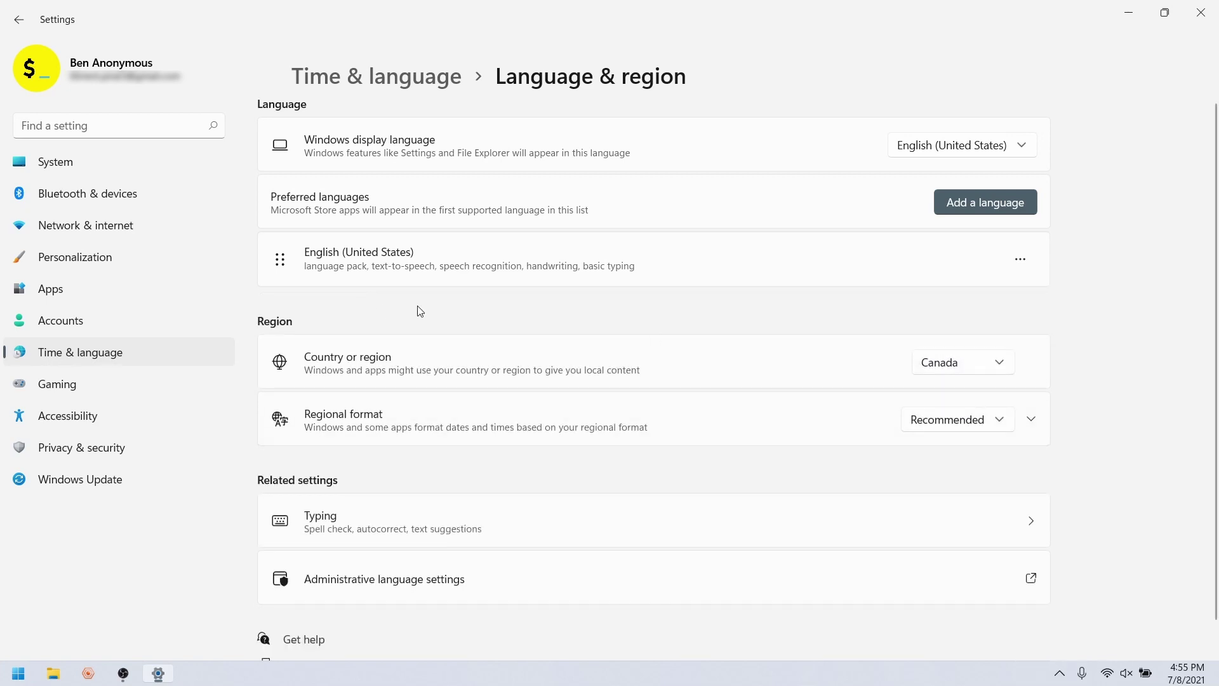
Step: Turn device-wide Microphone access off through the tray microphone's privacy settings
right_click(1083, 676)
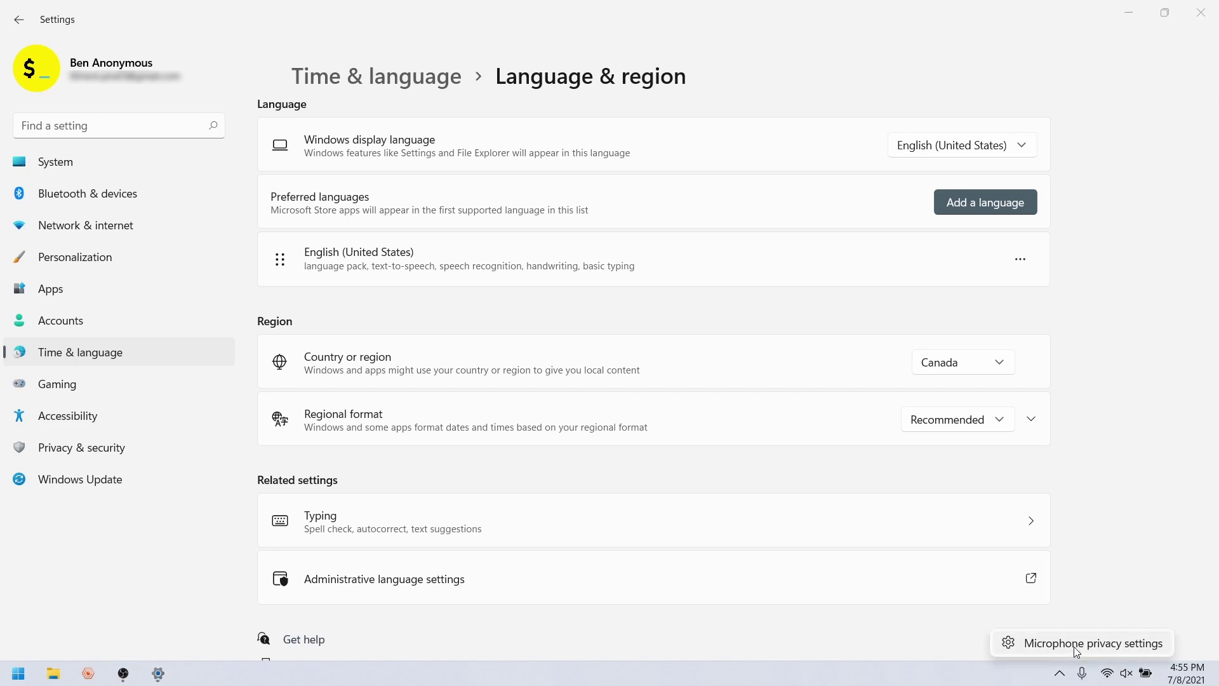
left_click(1076, 647)
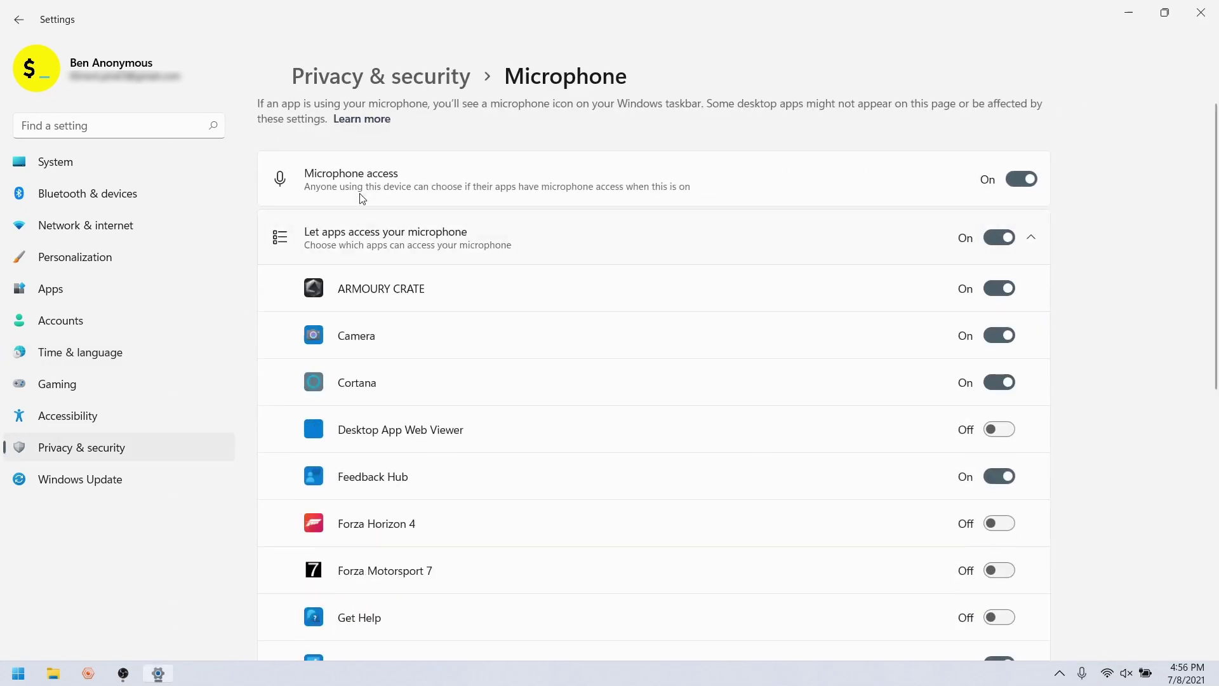
left_click(1029, 183)
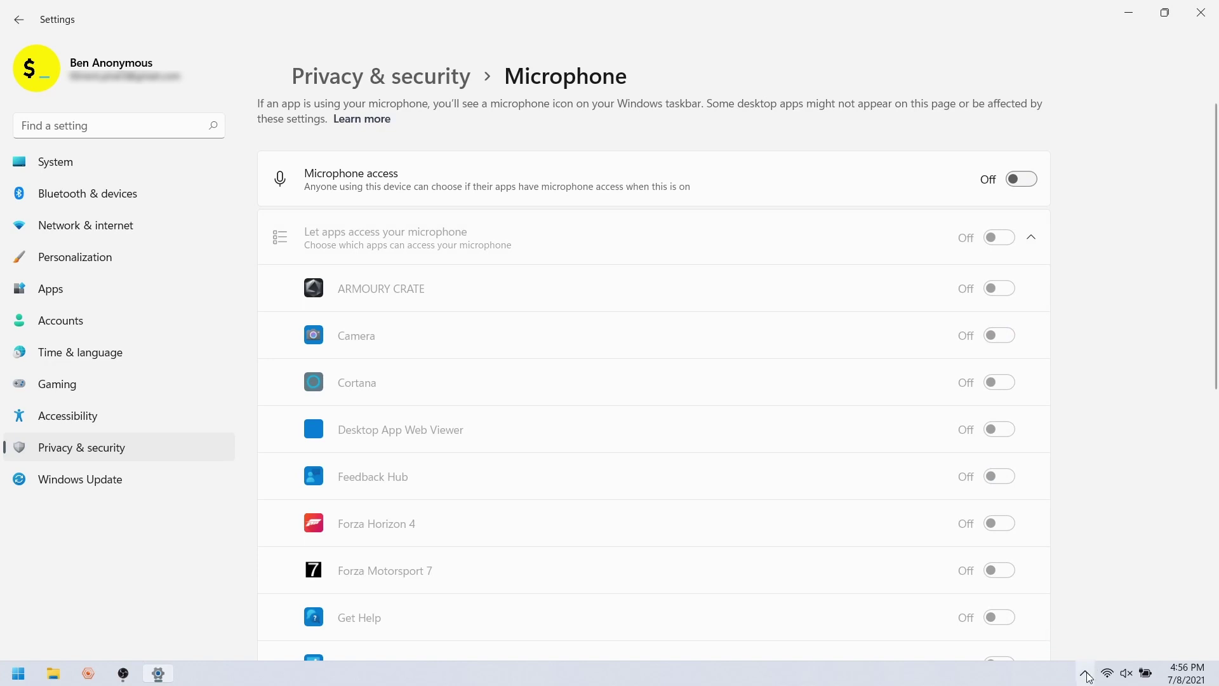
scroll(629, 429, "down", 8)
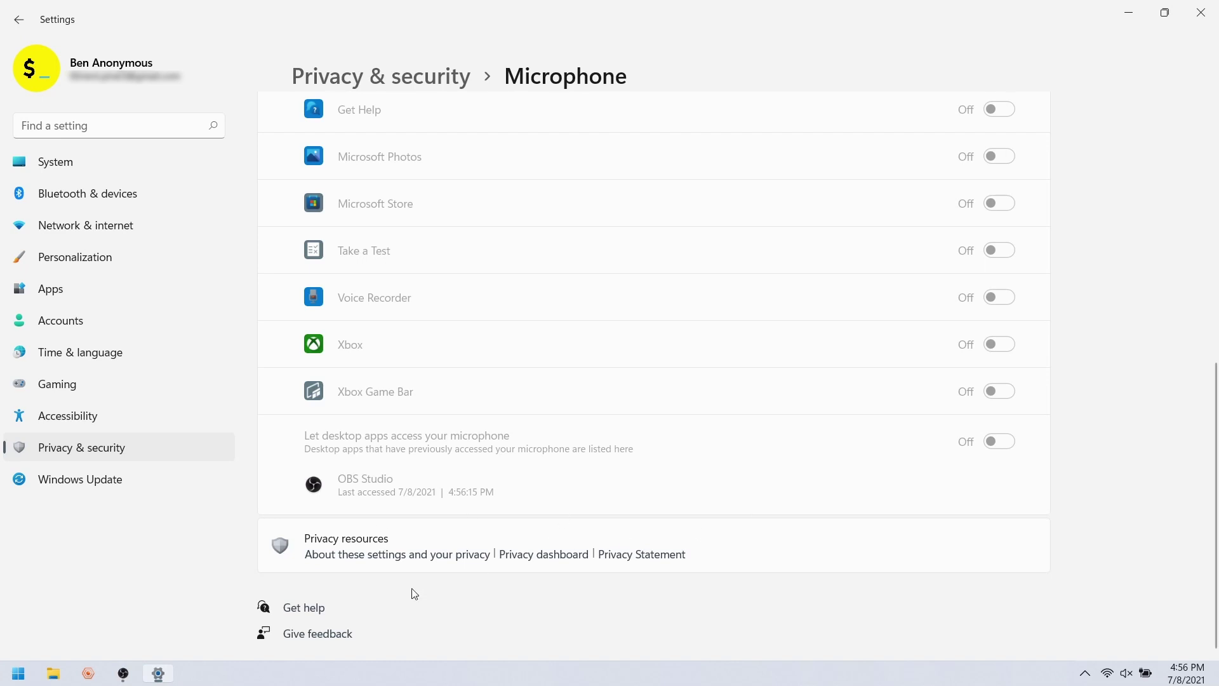
scroll(596, 432, "up", 10)
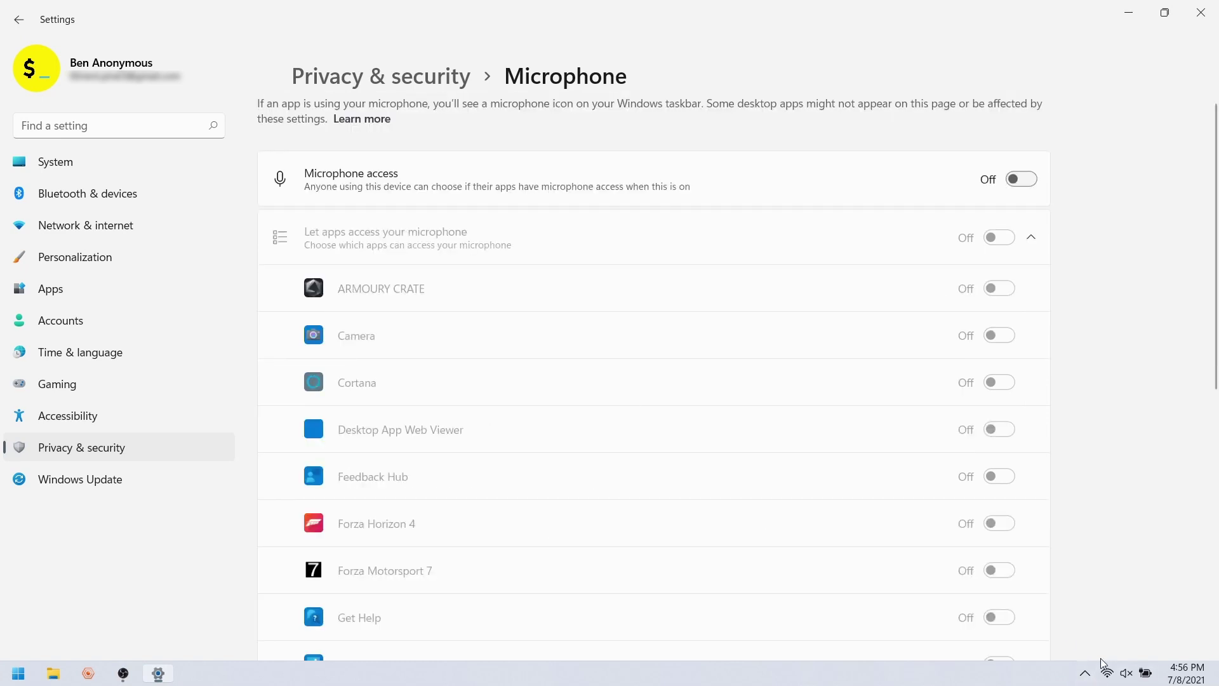
right_click(1134, 677)
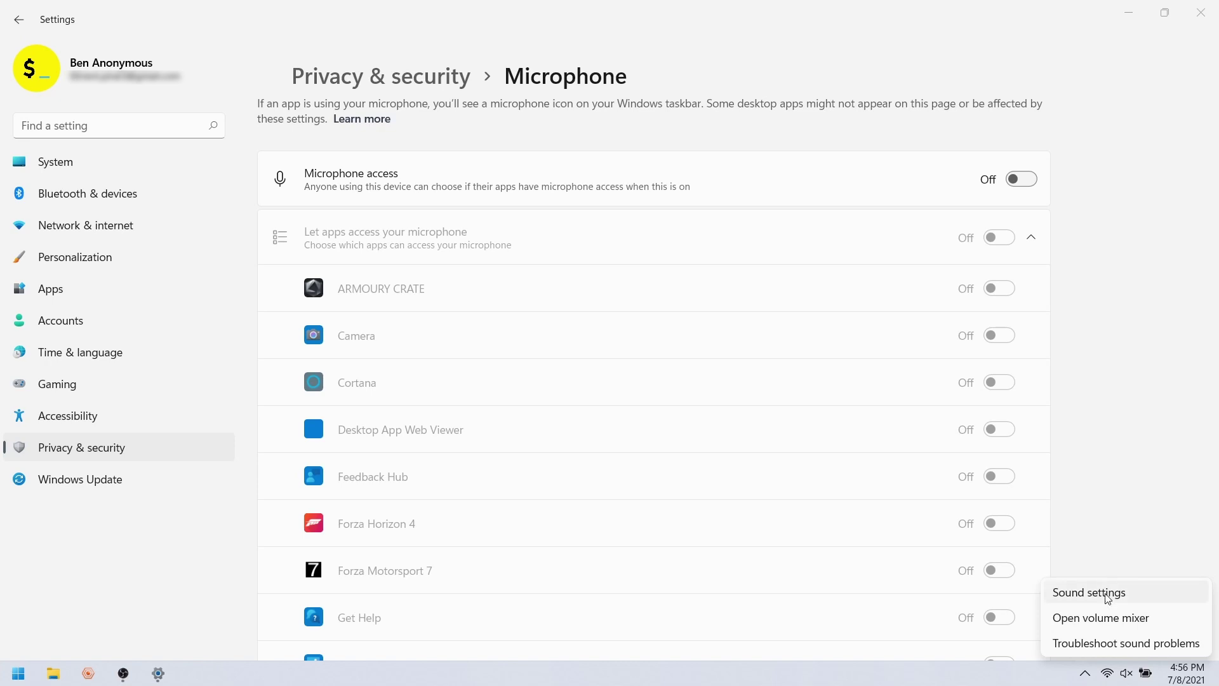
right_click(1105, 677)
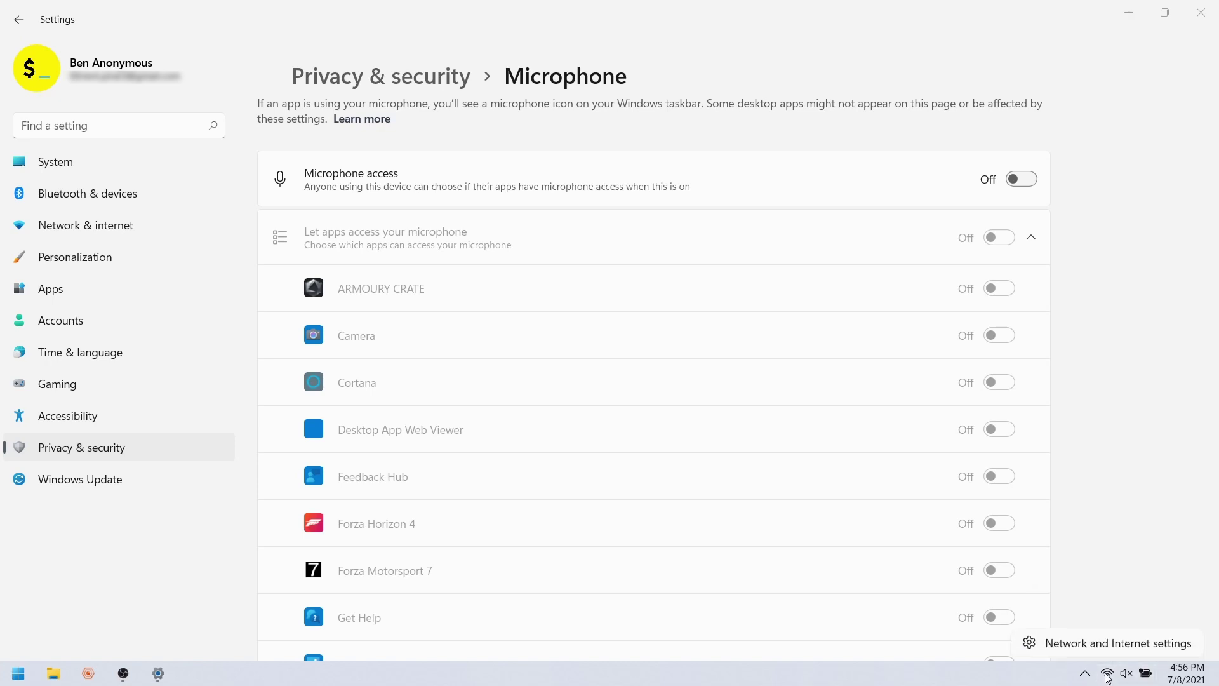
left_click(1145, 674)
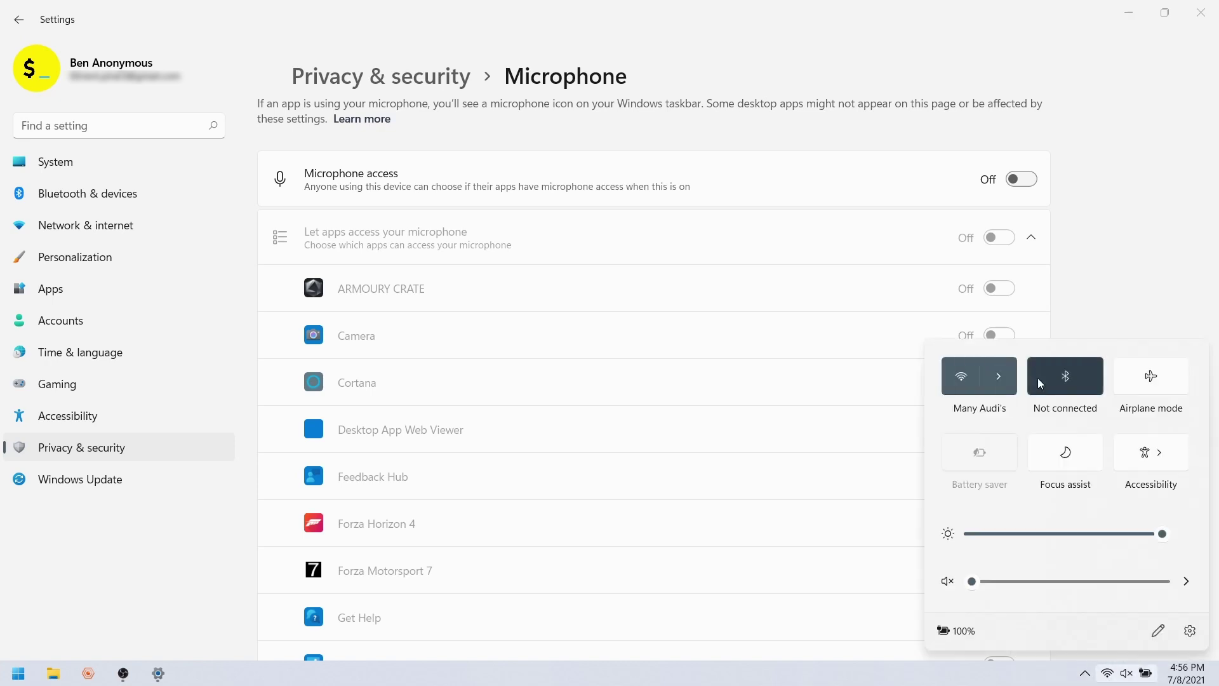
left_click(1158, 630)
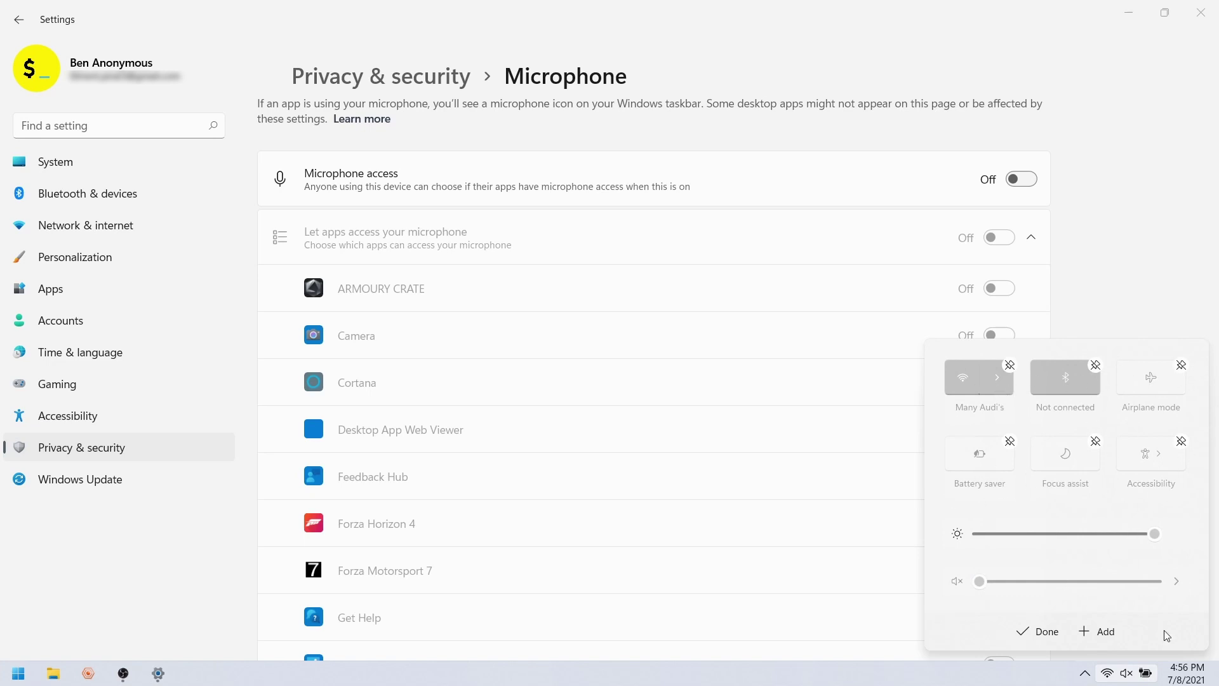
left_click(1102, 631)
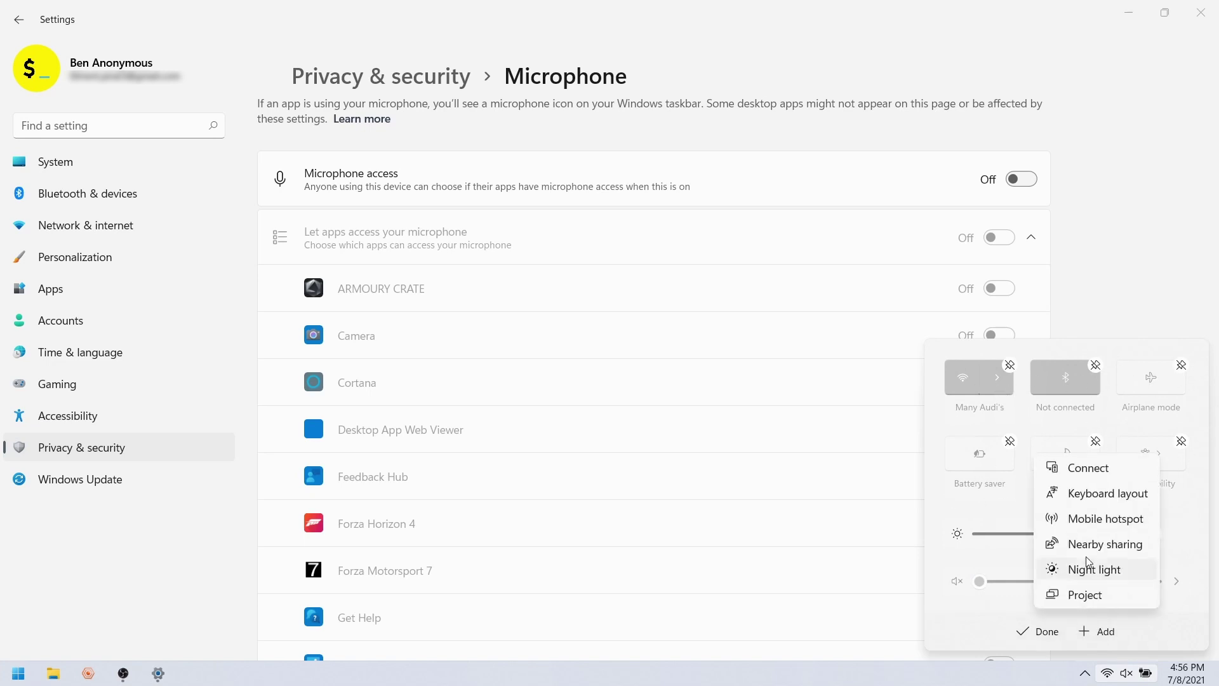
left_click(1039, 631)
left_click(1039, 631)
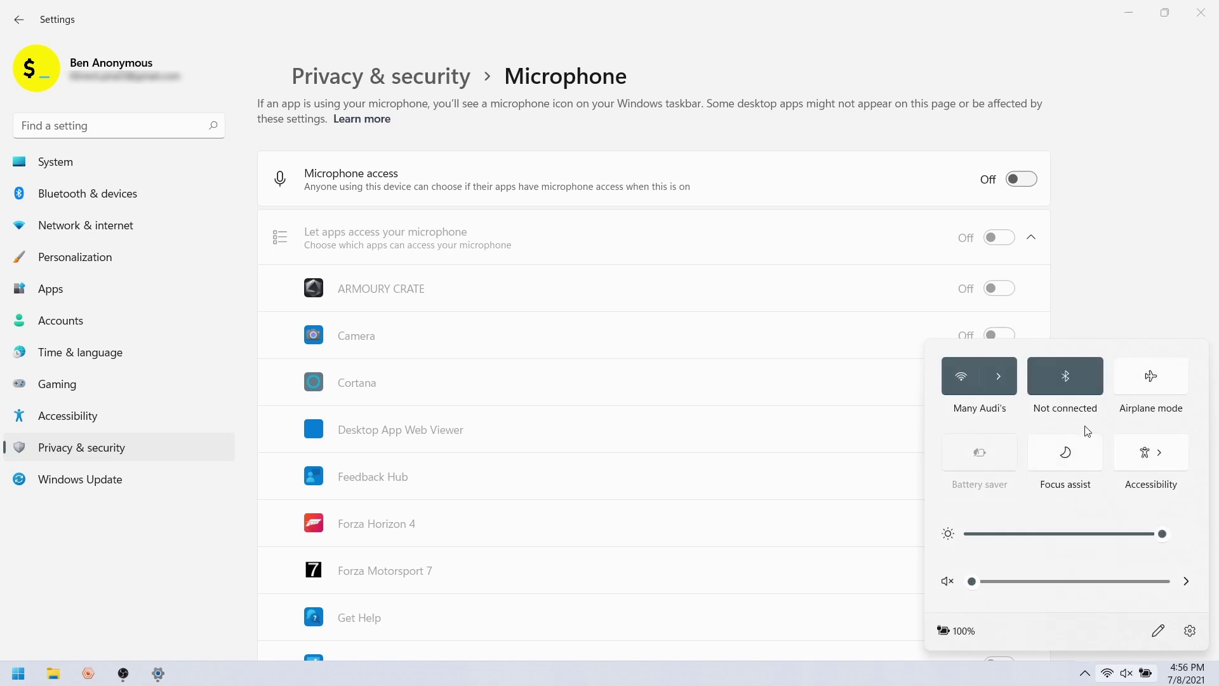
left_click(1126, 673)
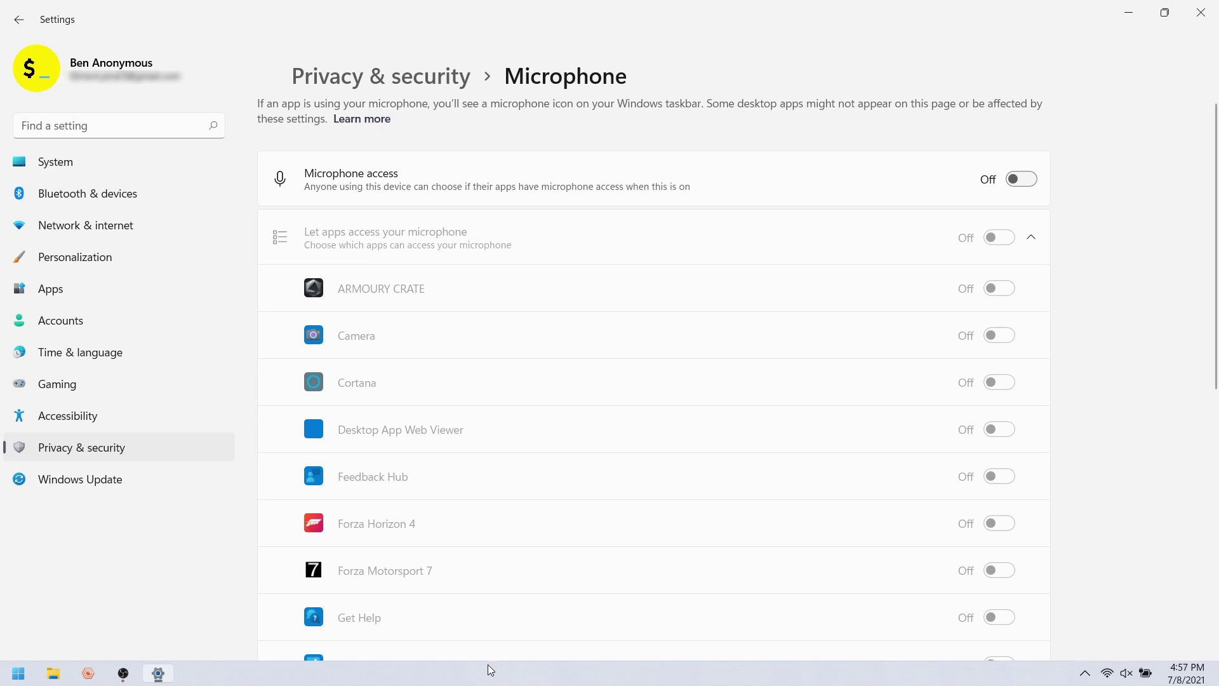
Step: Close Settings and run AutoDarkMode_v3_0_1_Setup from the Downloads folder
left_click(1200, 12)
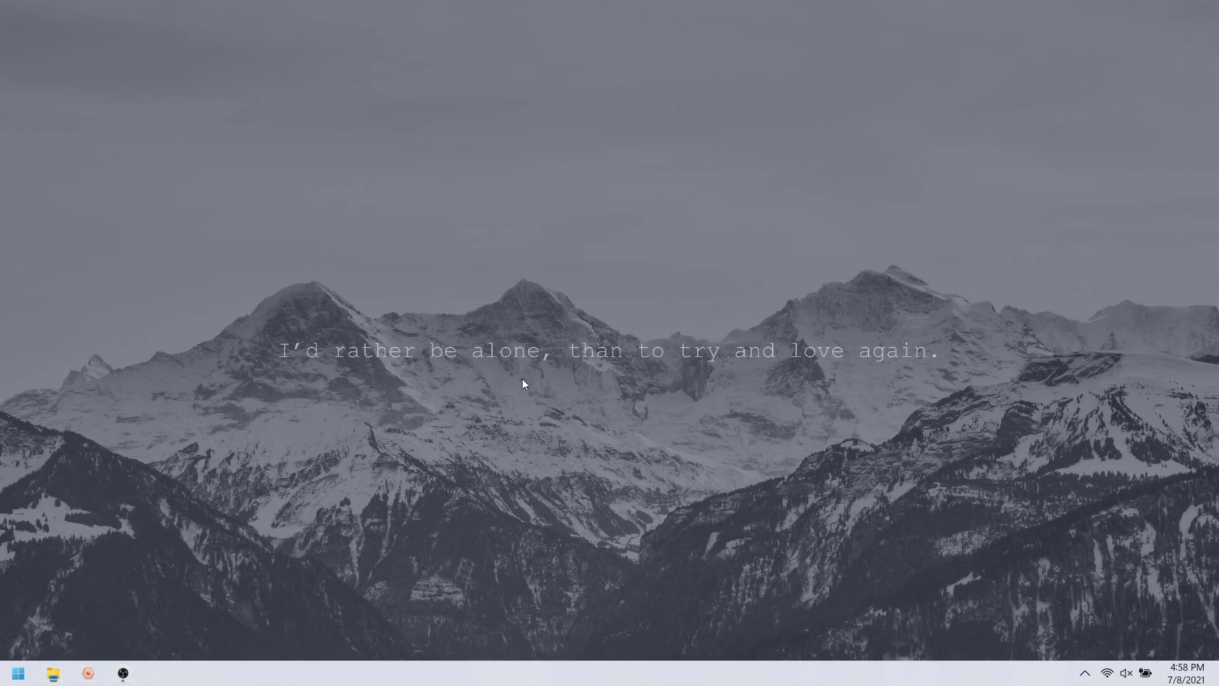
left_click(53, 673)
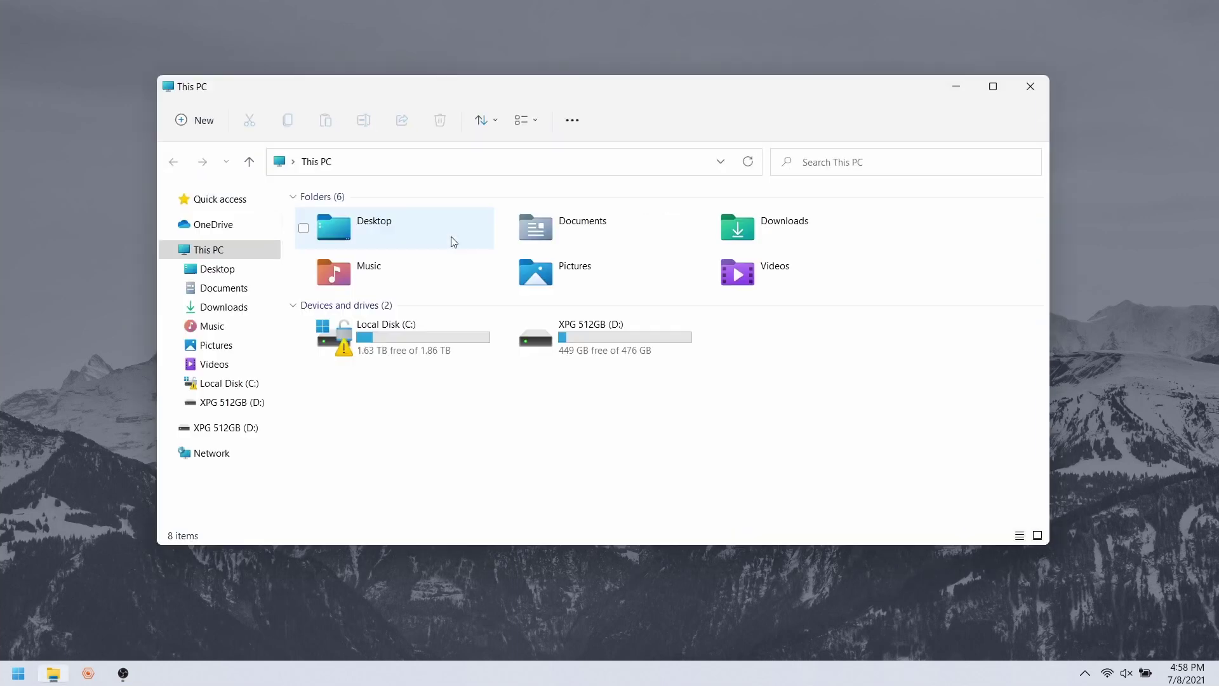
left_click(232, 309)
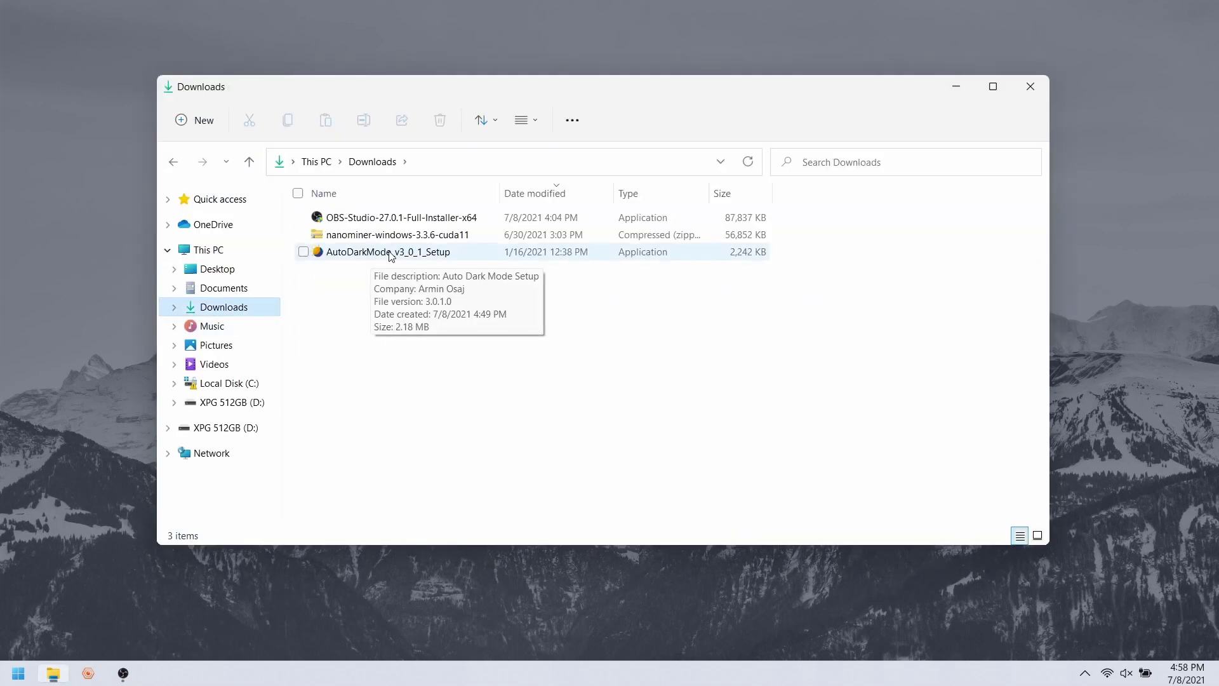
double_click(389, 252)
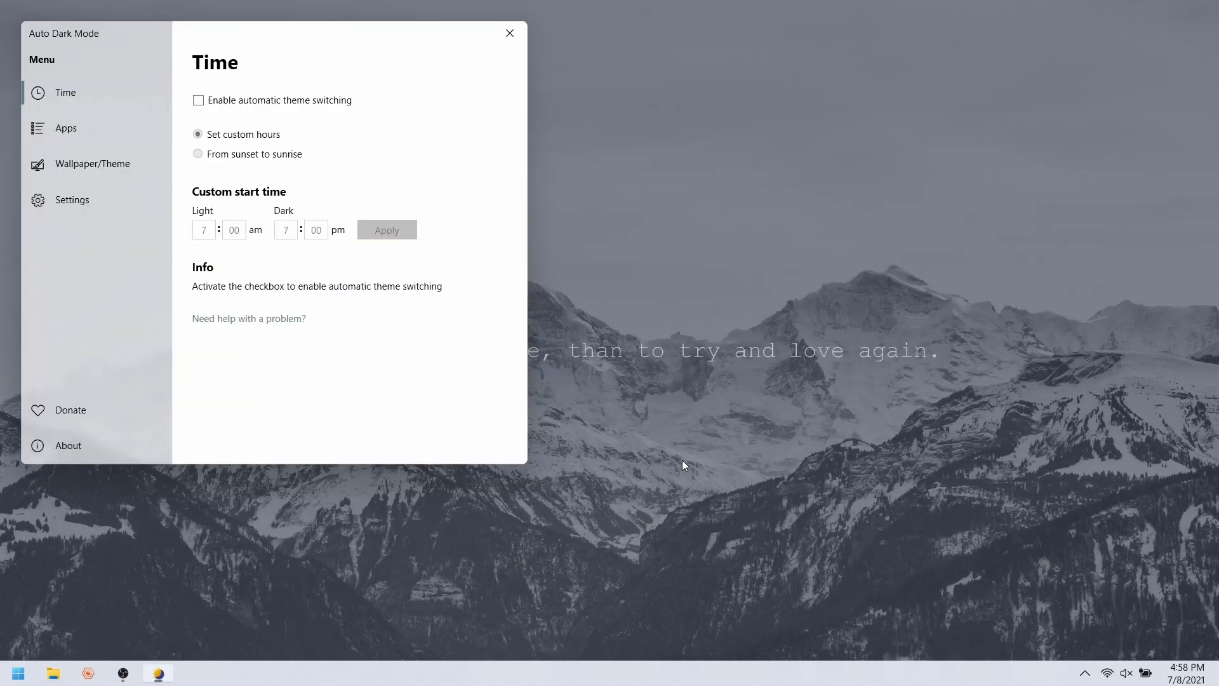
Step: Enable automatic theme switching from sunset to sunrise and turn on Windows location services
left_click(264, 102)
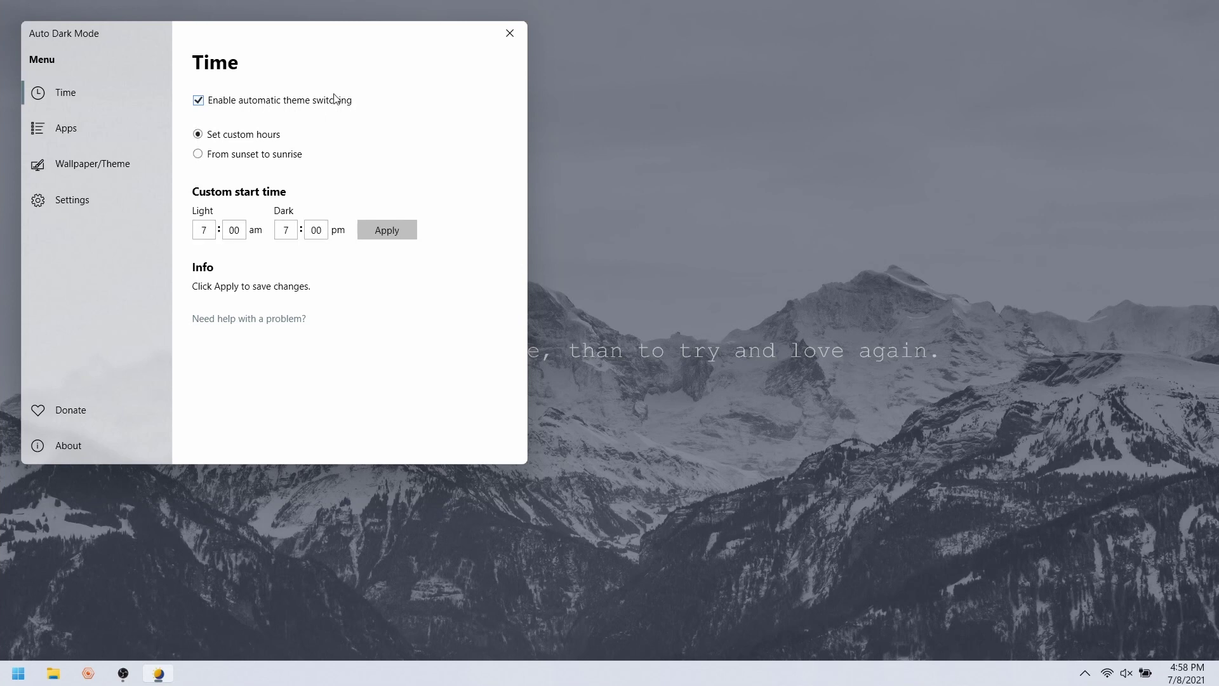
left_click(198, 154)
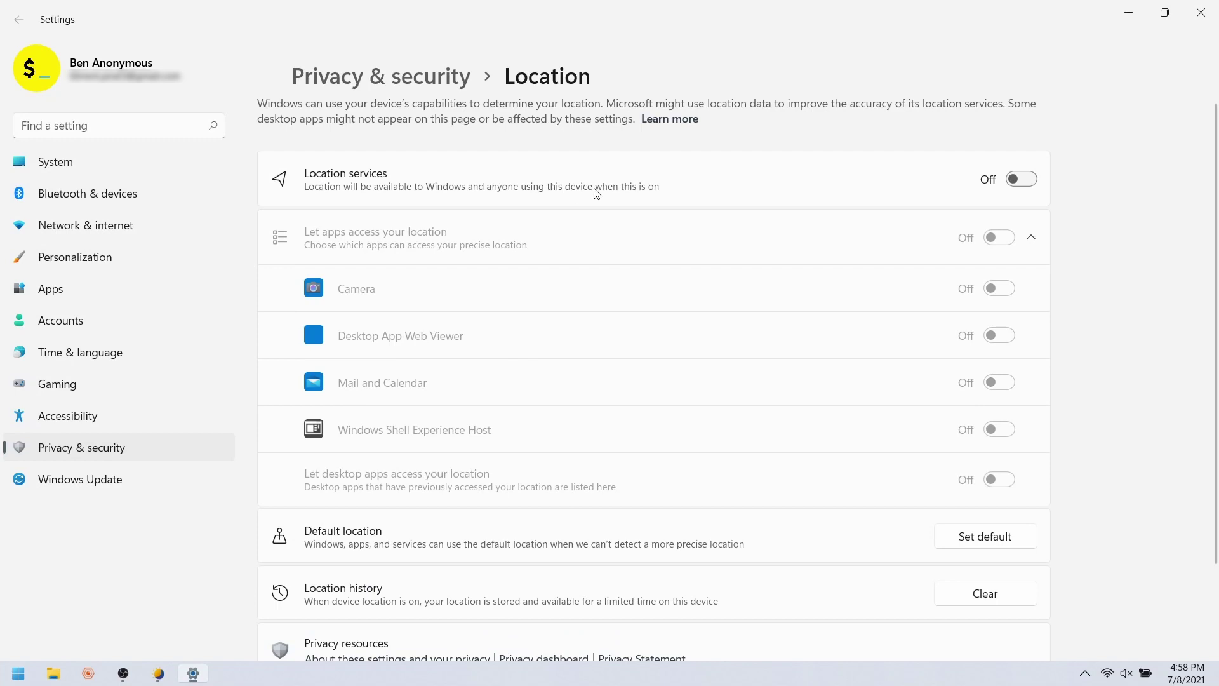
left_click(1027, 181)
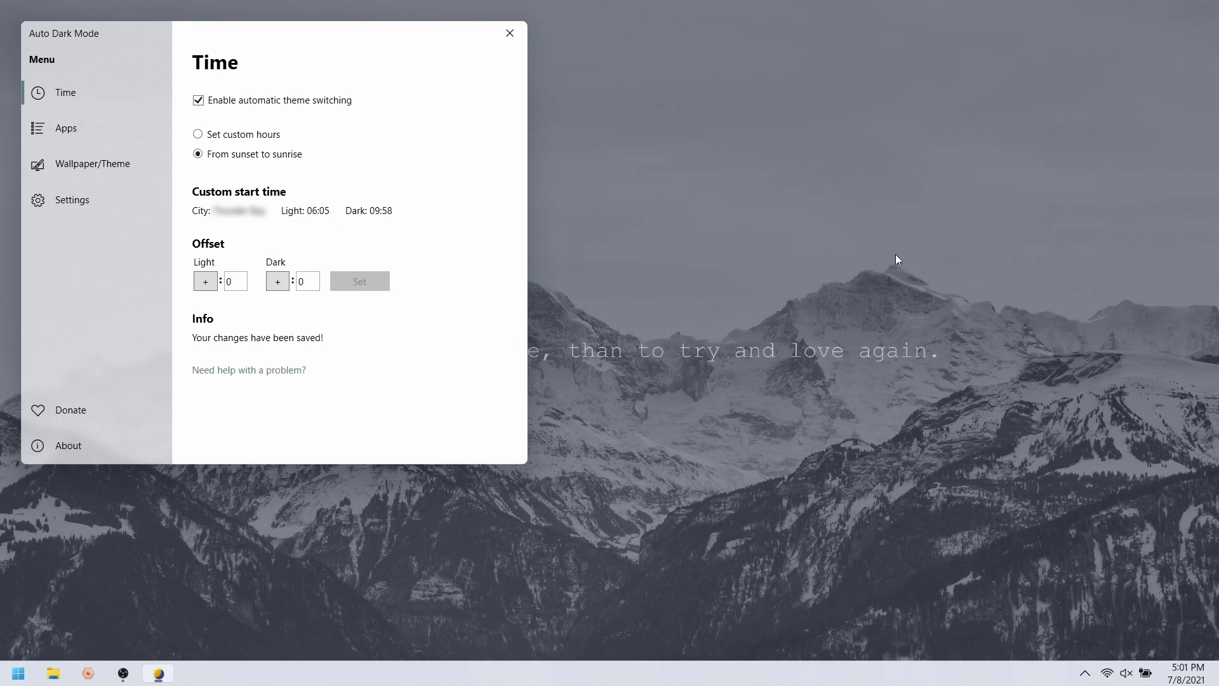
mouse_move(386, 38)
left_mouse_down()
mouse_move(446, 73)
mouse_move(389, 38)
left_mouse_up()
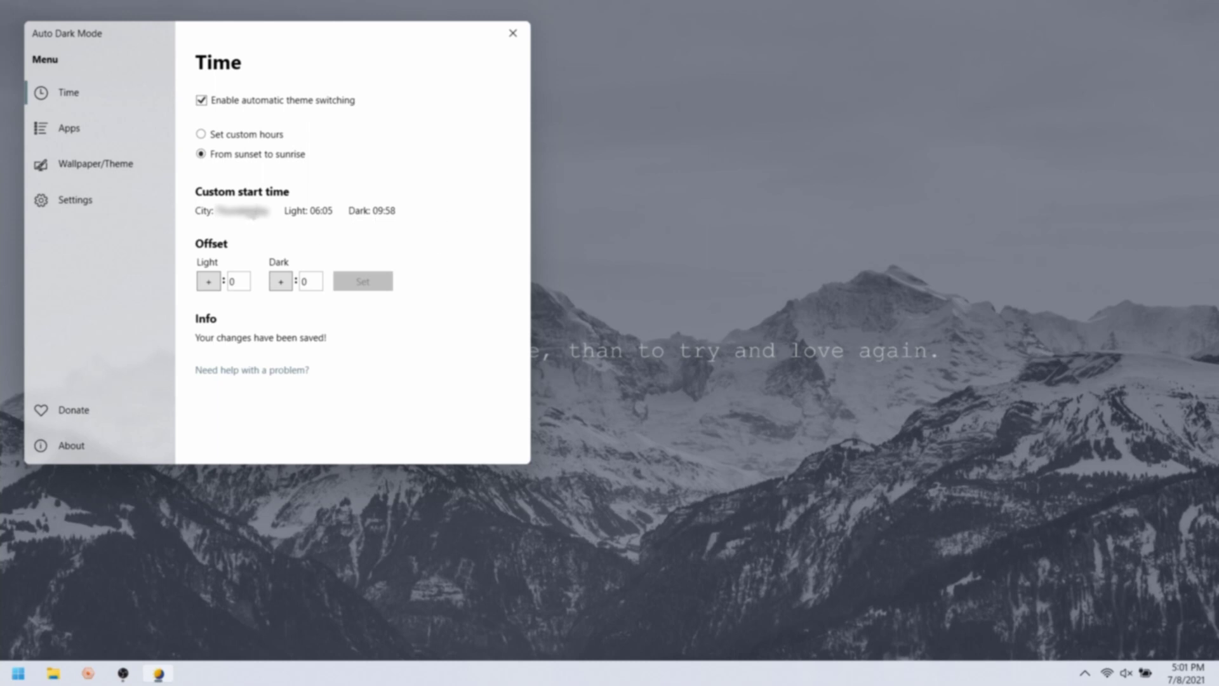
Step: Look at Auto Dark Mode's wallpaper options and dismiss the desktop background configuration dialog
left_click(66, 164)
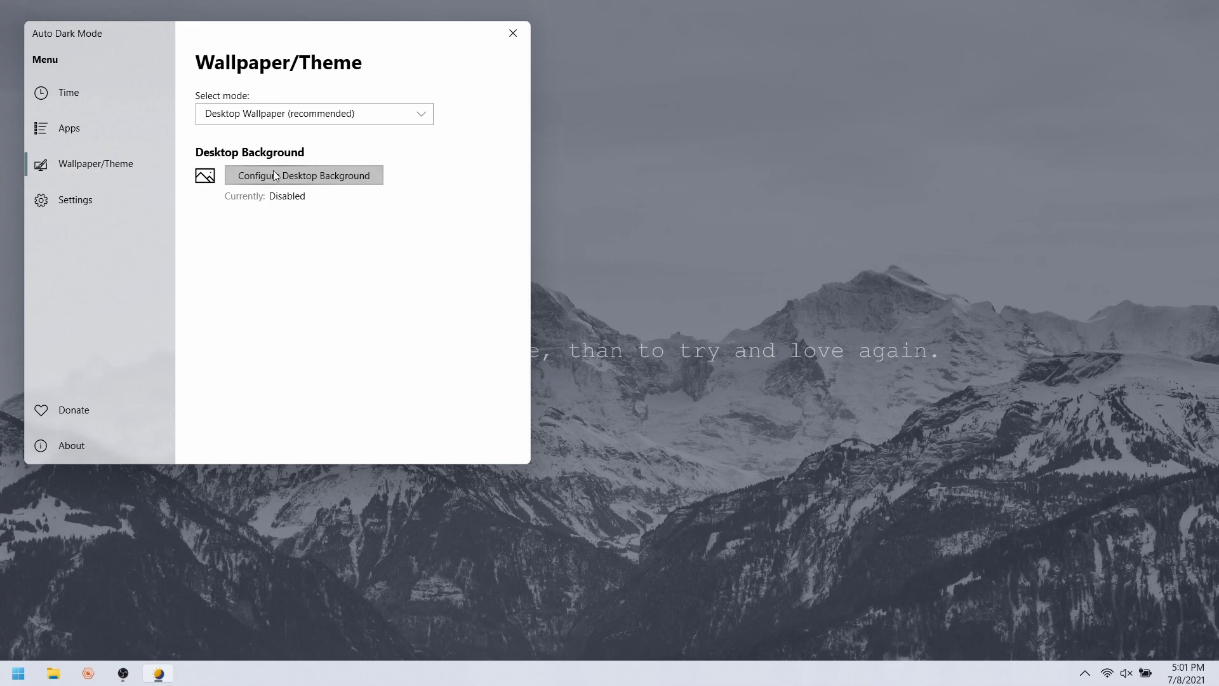
mouse_move(209, 33)
left_mouse_down()
mouse_move(1143, 163)
mouse_move(250, 52)
mouse_move(204, 30)
left_mouse_up()
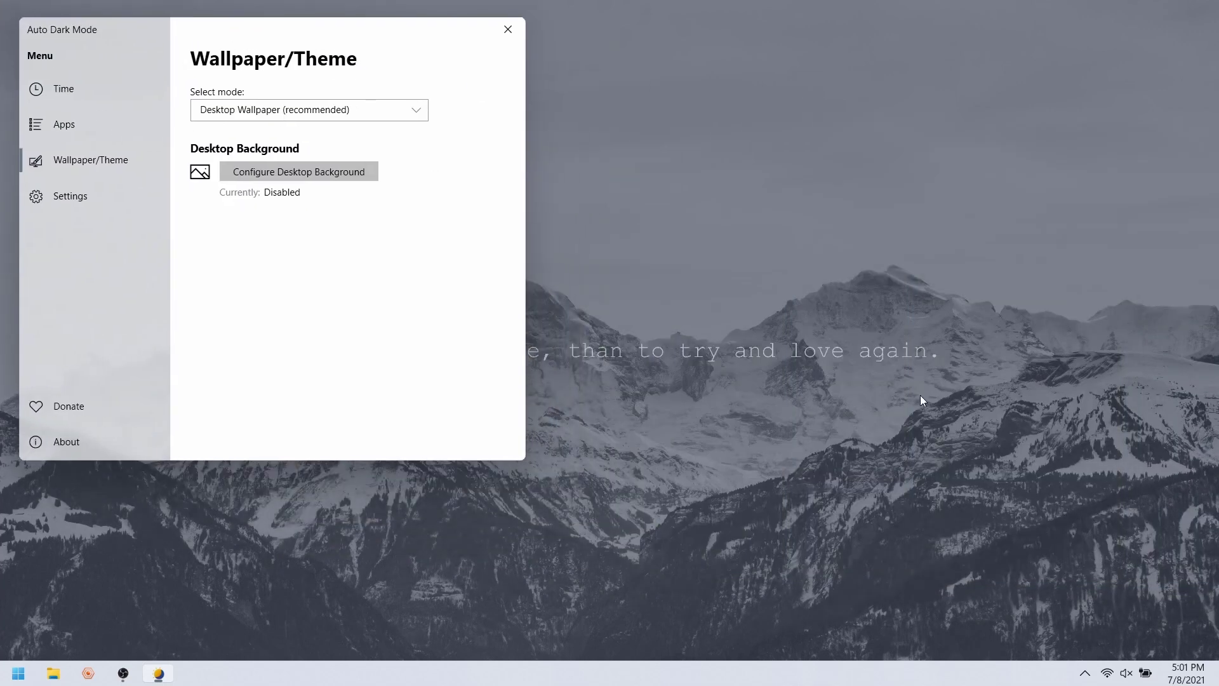
left_click(296, 175)
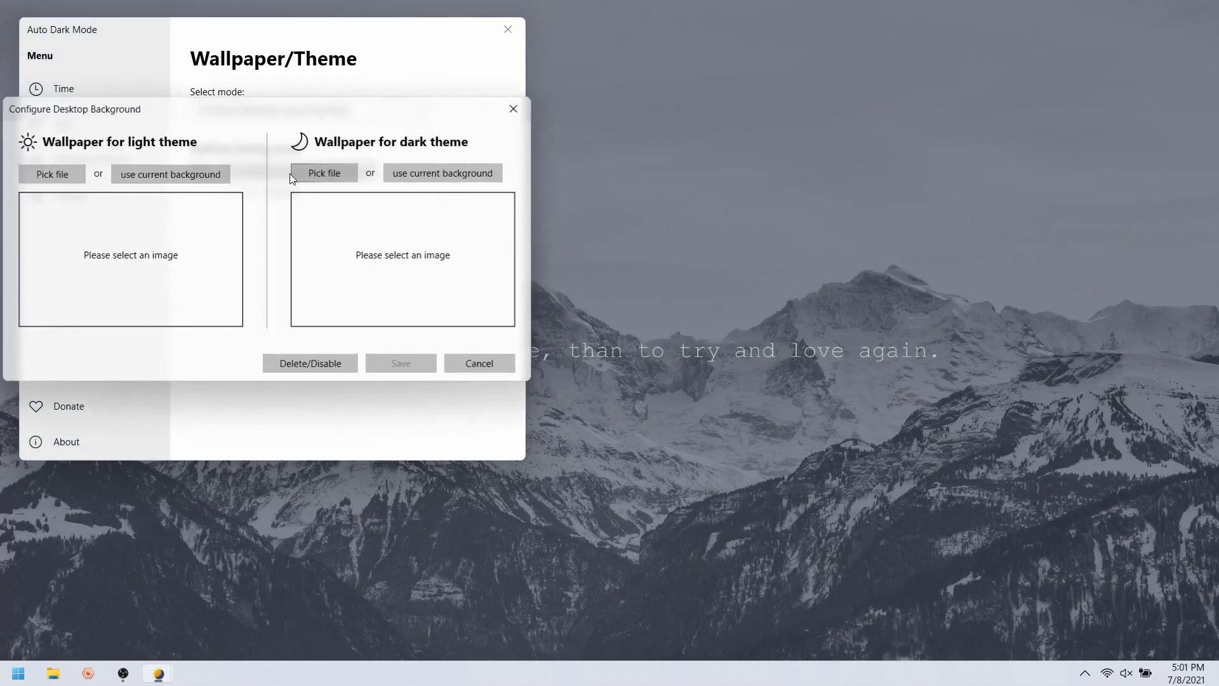
left_click_drag(390, 302, 446, 215)
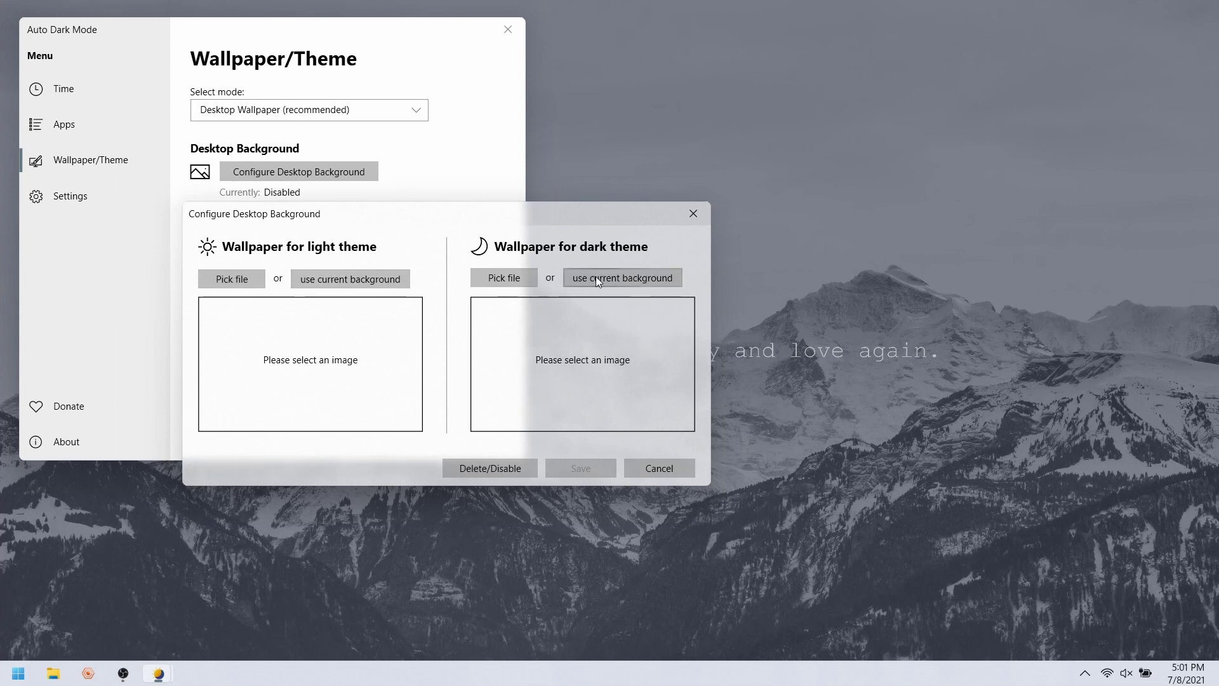
key("Escape")
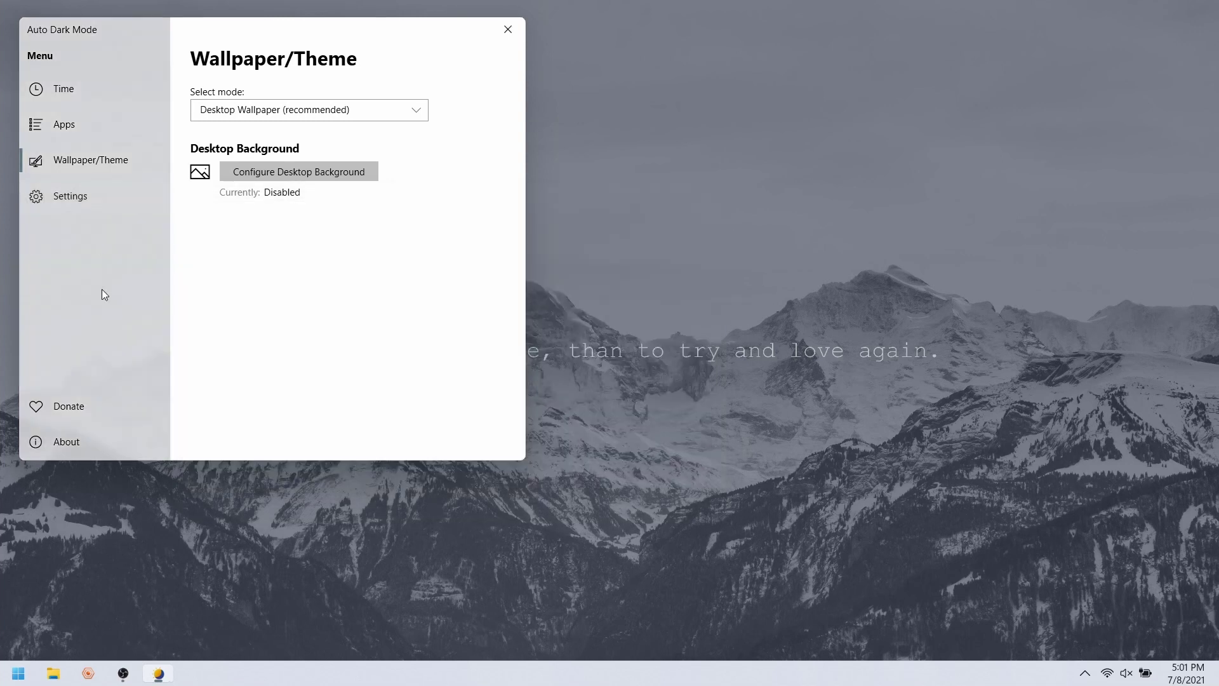
Step: Browse the general settings, Donate and About pages, then close Auto Dark Mode
left_click(102, 189)
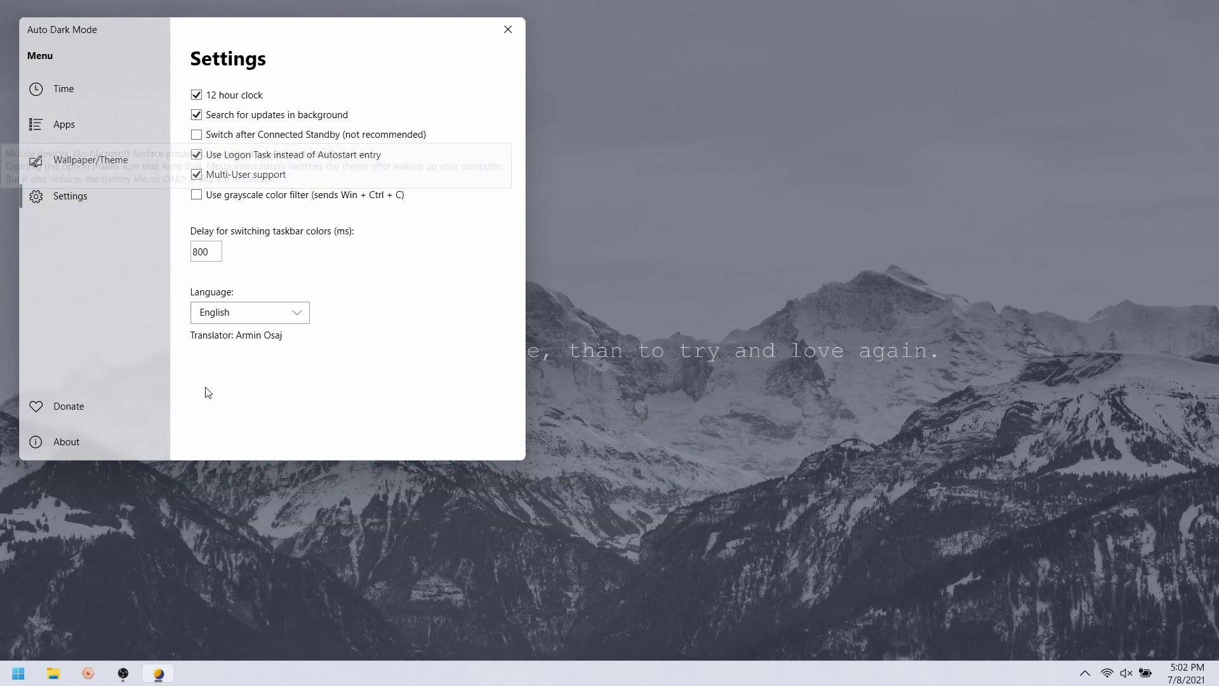
left_click(106, 410)
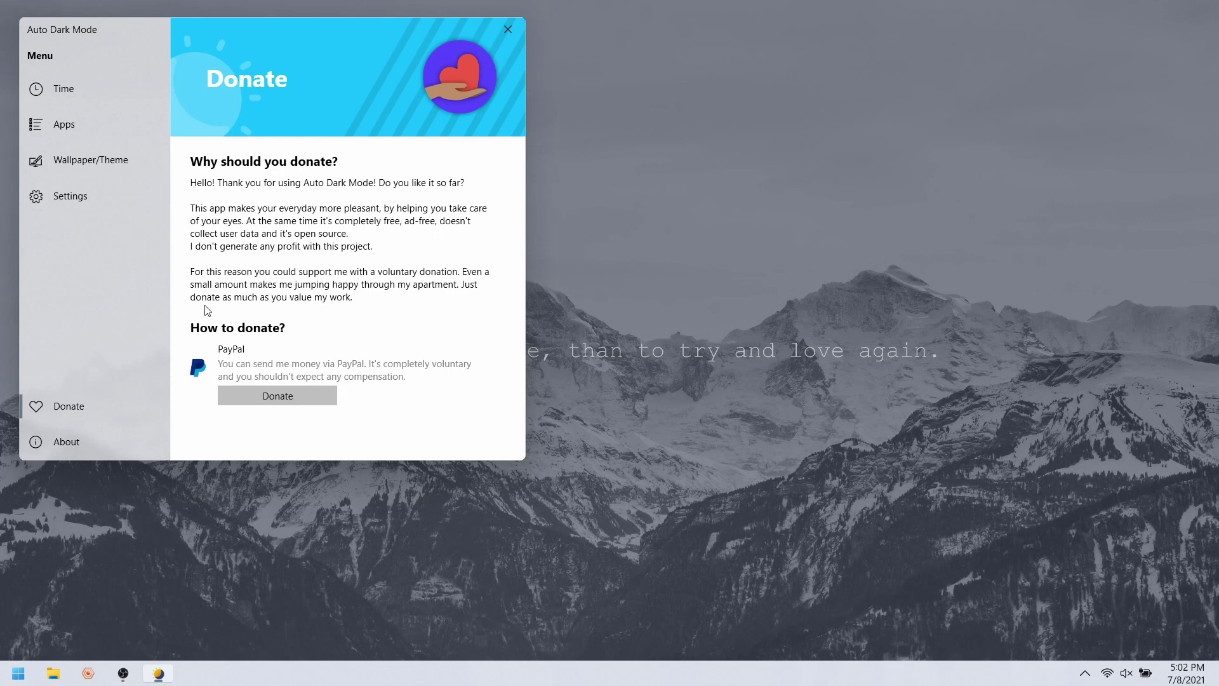
left_click(66, 442)
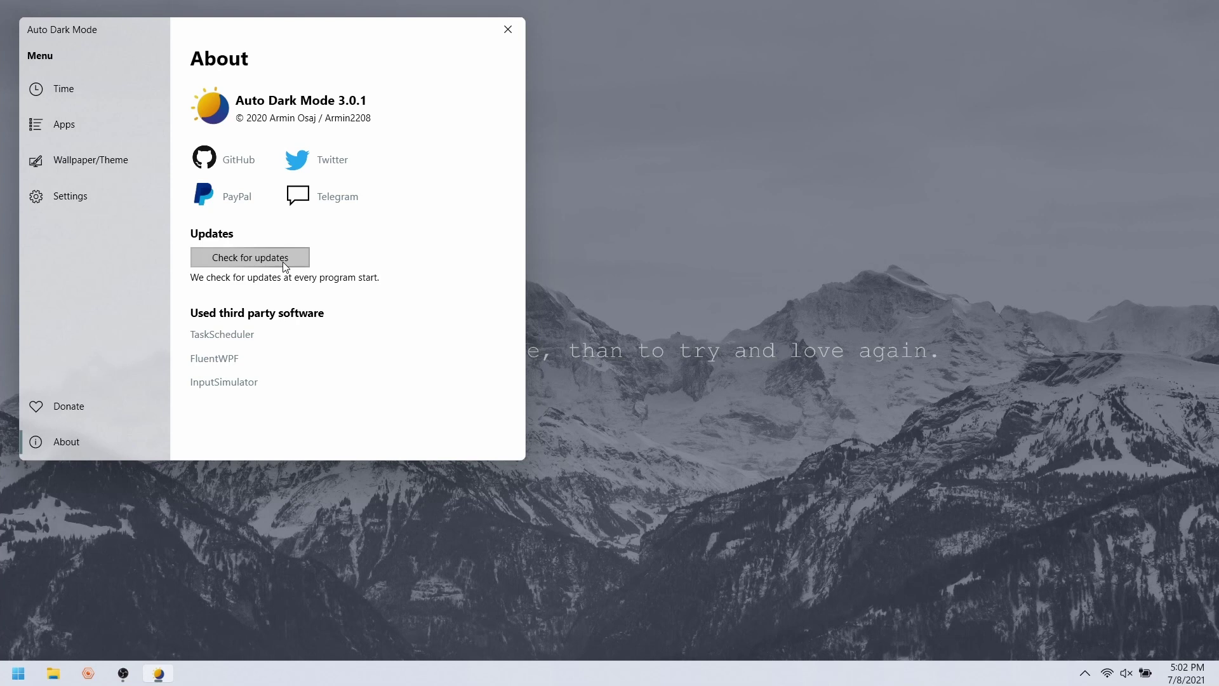
left_click(75, 412)
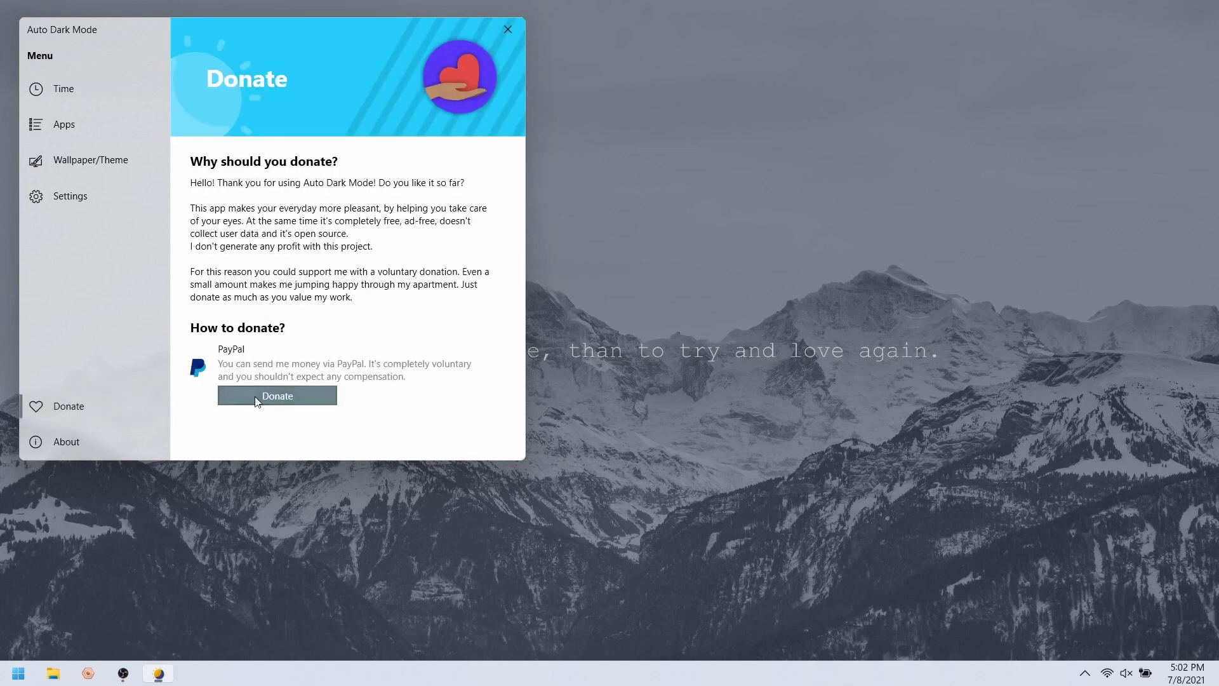
left_click(508, 29)
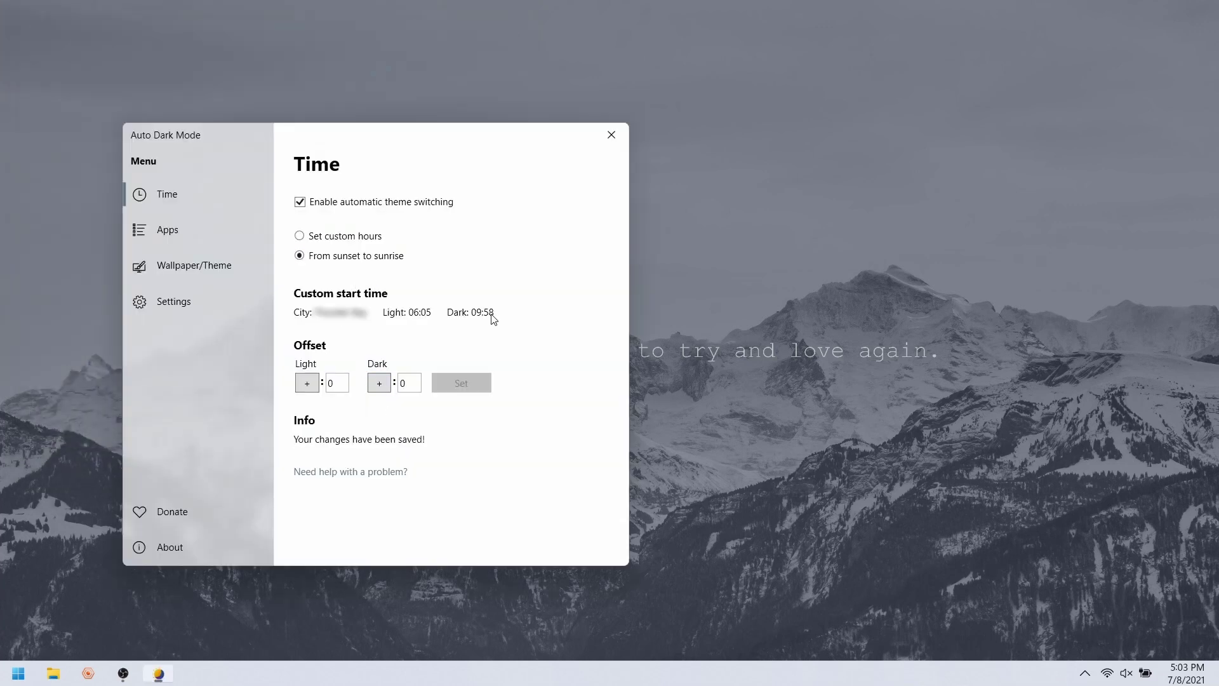
Step: Turn off Set time automatically in the date and time settings
right_click(1186, 673)
left_click(1146, 614)
left_click(1019, 182)
Step: Set the clock manually to 9:57 PM, then minimize Settings and open File Explorer
left_click(965, 411)
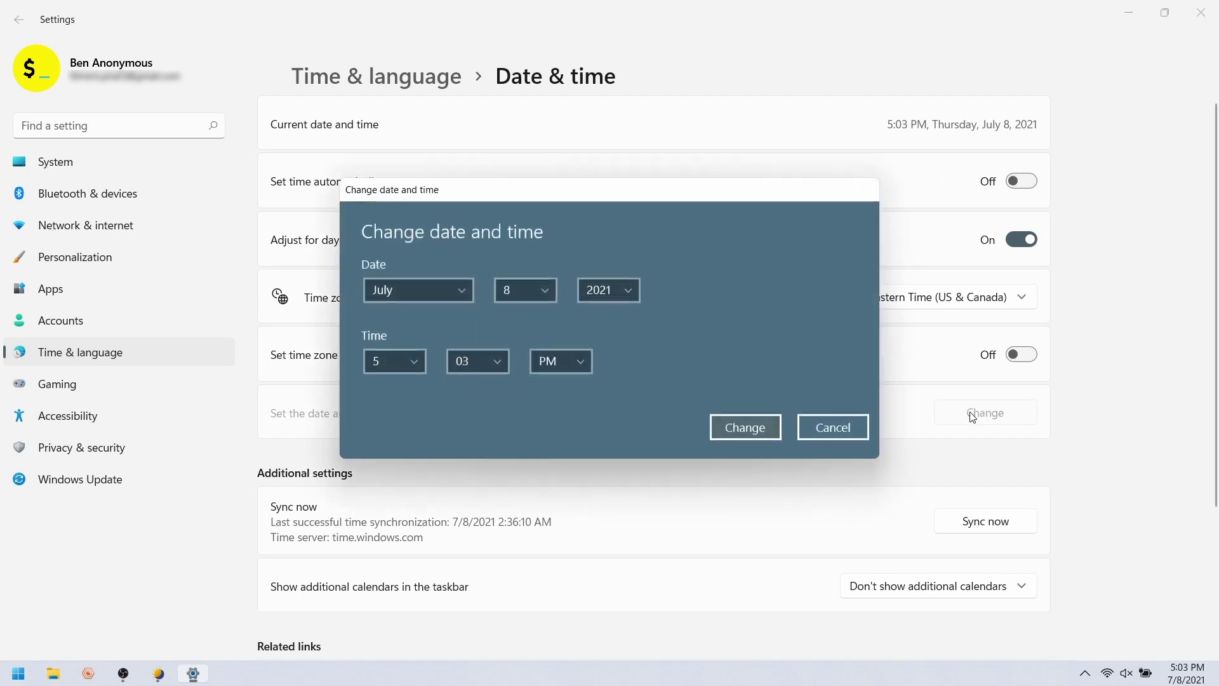
left_click(415, 359)
left_click(394, 387)
left_click(471, 359)
scroll(482, 359, "down", 10)
left_click(486, 384)
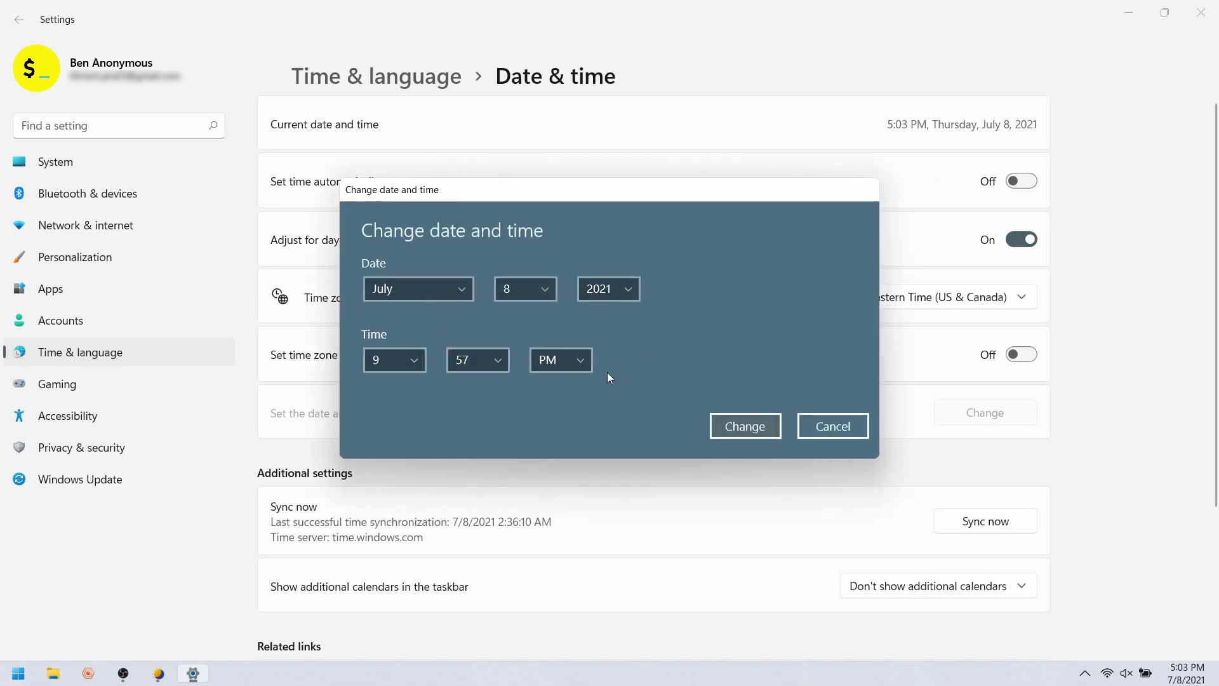
left_click(749, 425)
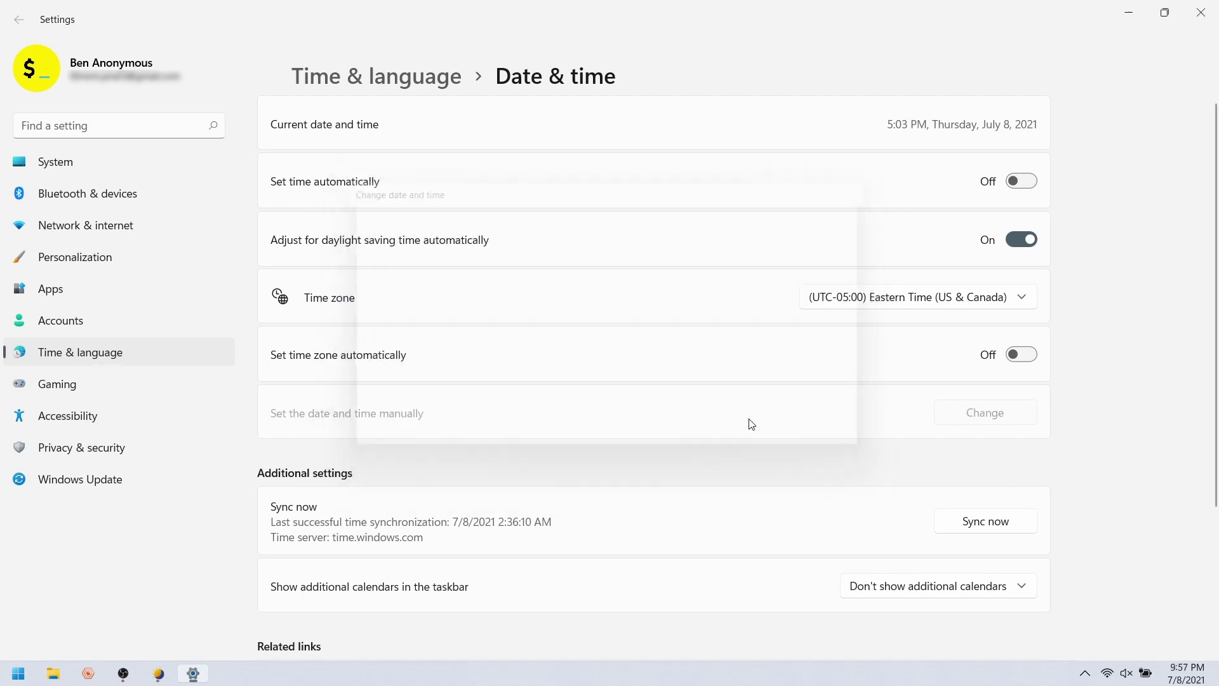
left_click(1129, 13)
left_click(52, 682)
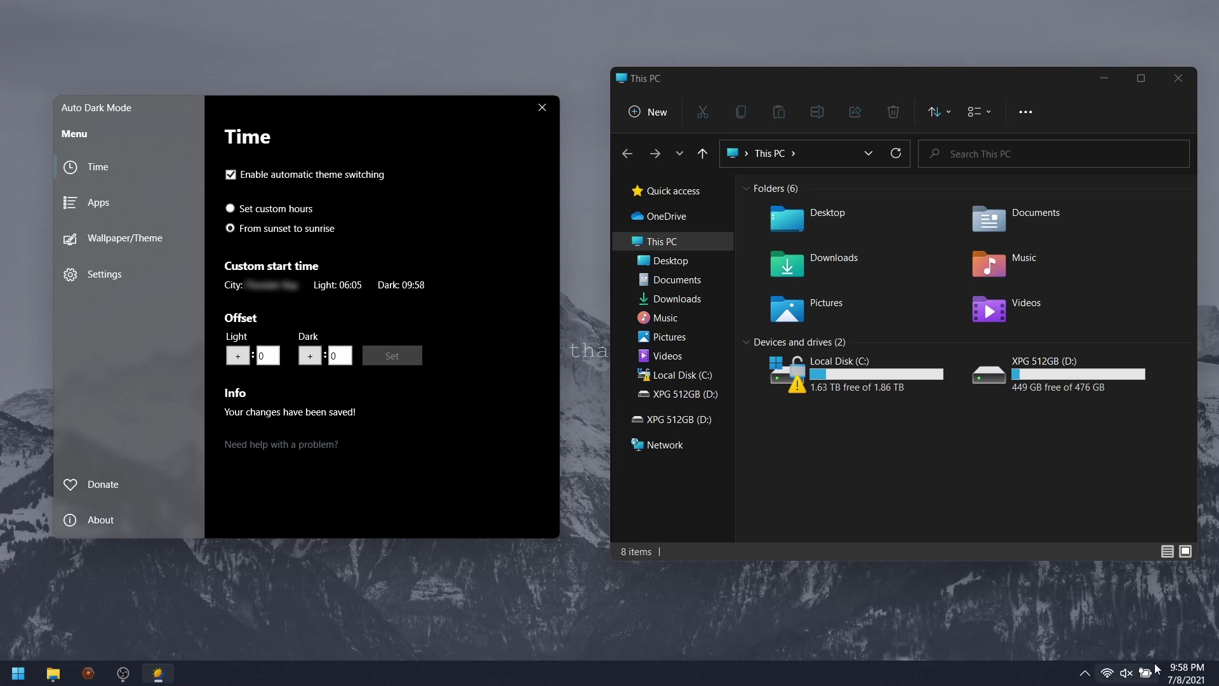
Step: Check the clock flyout and Start menu to confirm the dark theme is active
left_click(1177, 674)
left_click(18, 673)
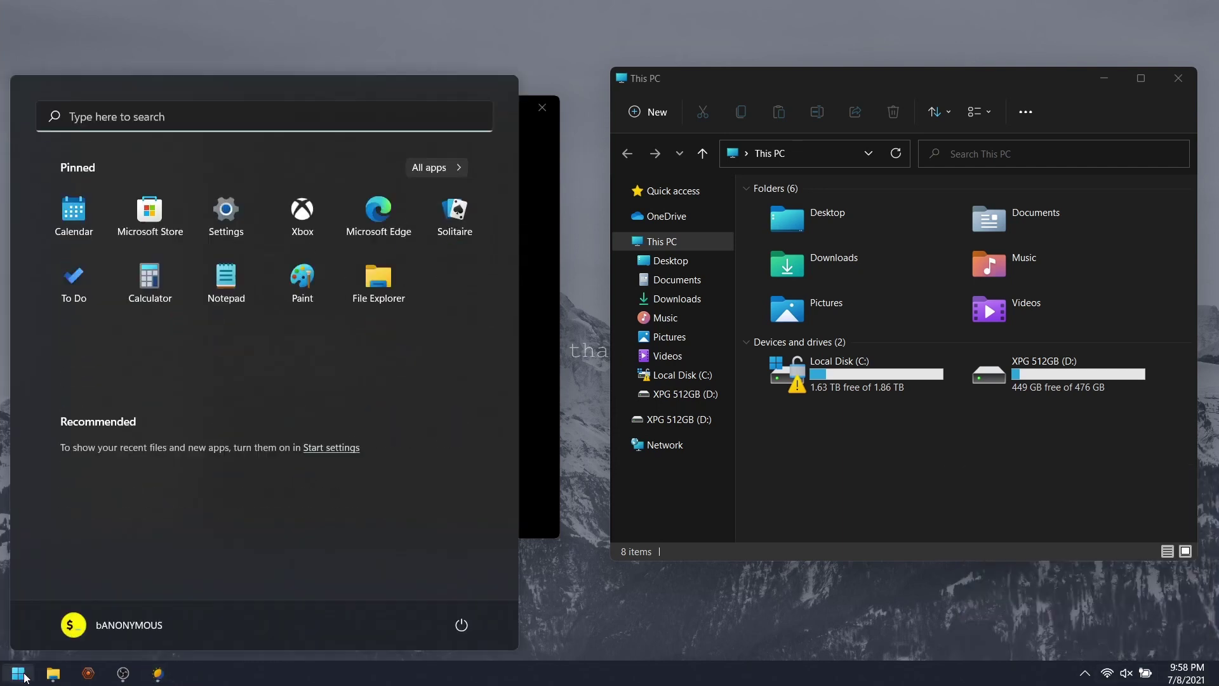
left_click(23, 676)
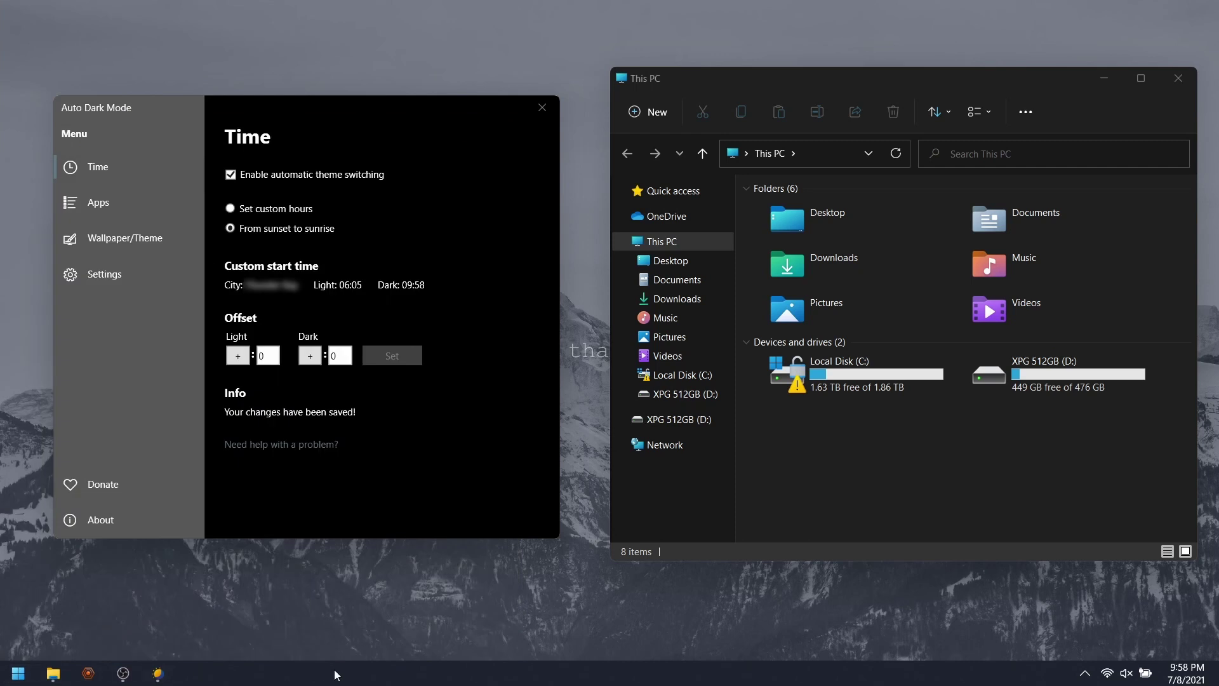
Step: Change the clock manually to 6:04 AM and minimize Settings
left_click(1184, 674)
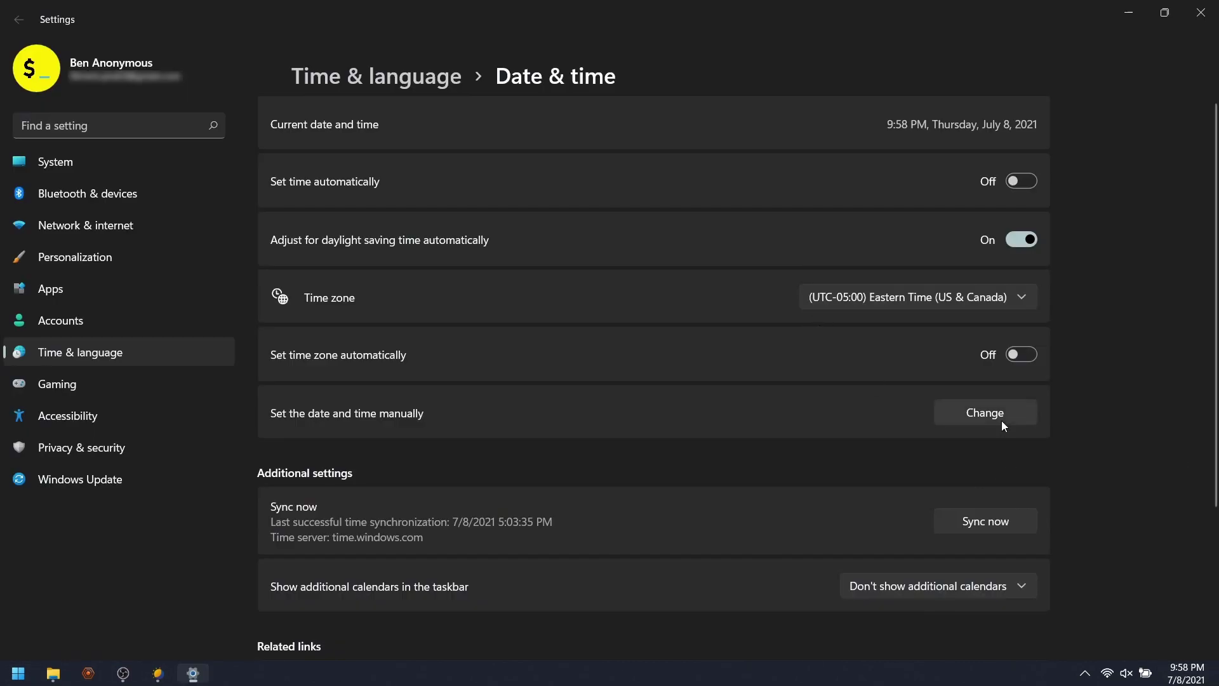
left_click(1000, 421)
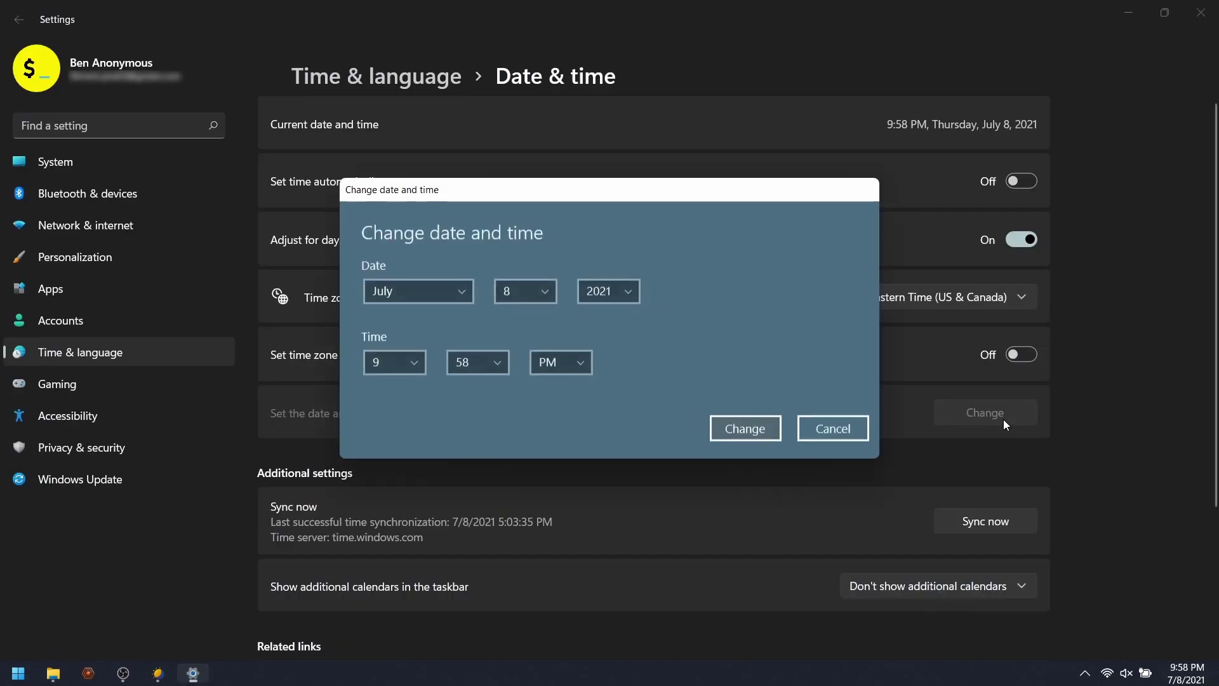
left_click(412, 361)
left_click(405, 329)
left_click(498, 360)
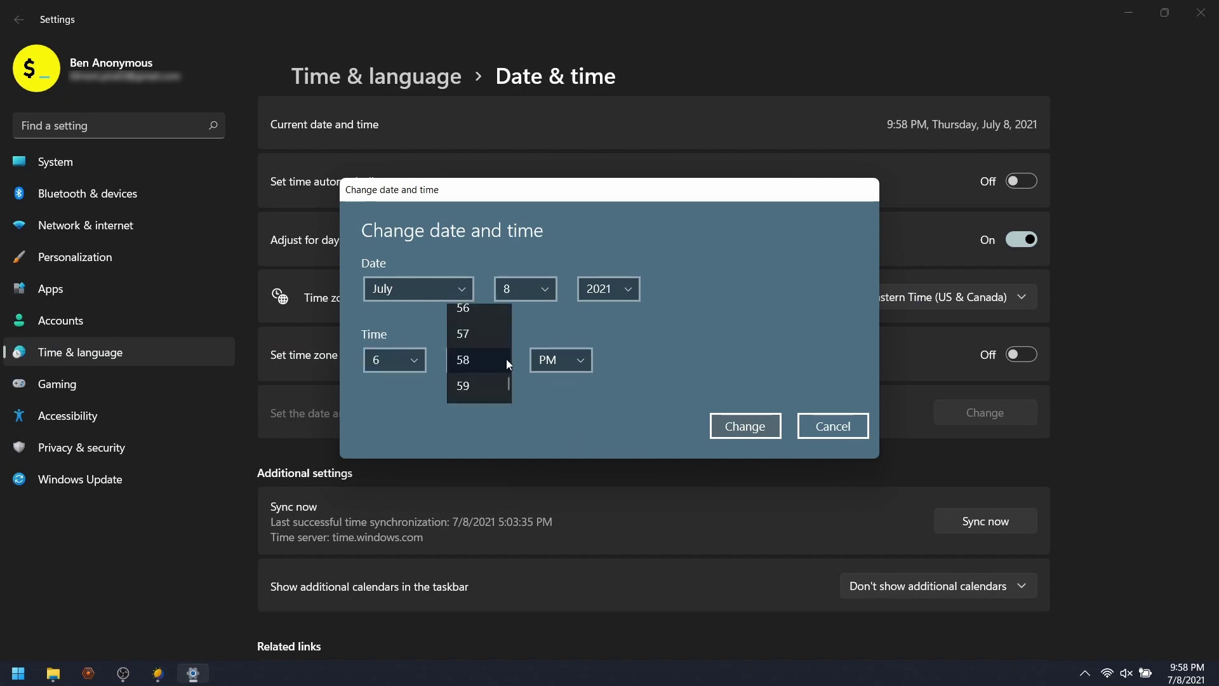
scroll(487, 344, "up", 2)
scroll(486, 344, "up", 15)
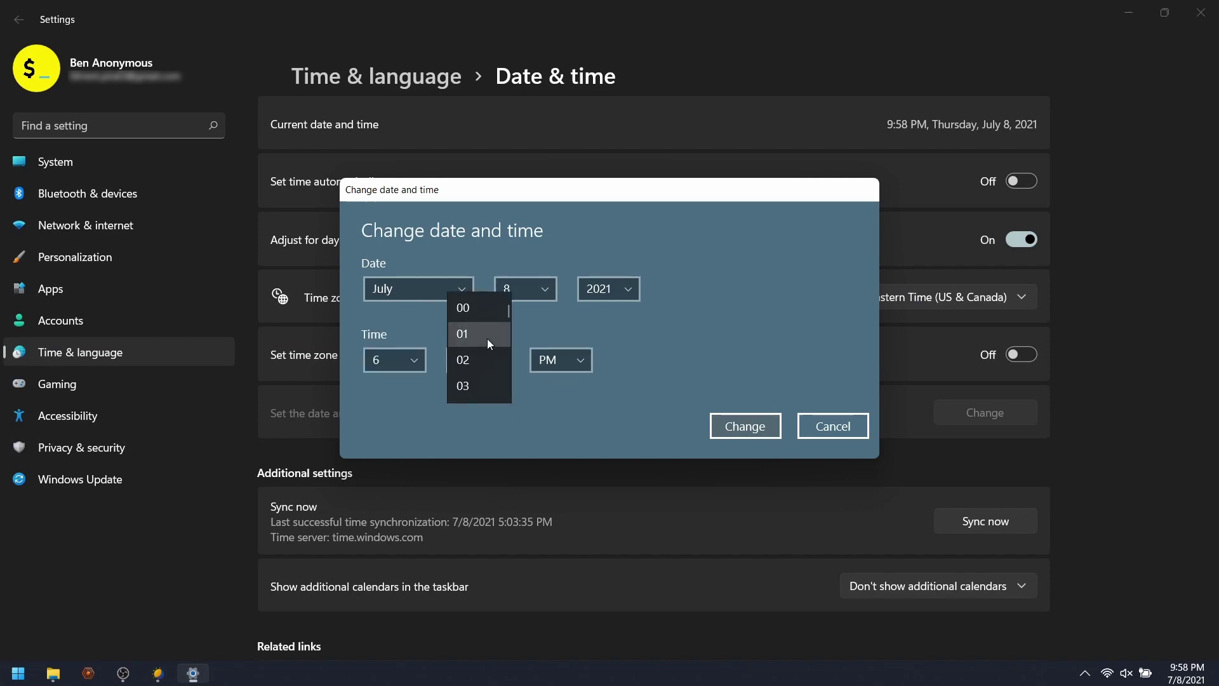
left_click(484, 338)
left_click(561, 359)
left_click(570, 338)
left_click(773, 428)
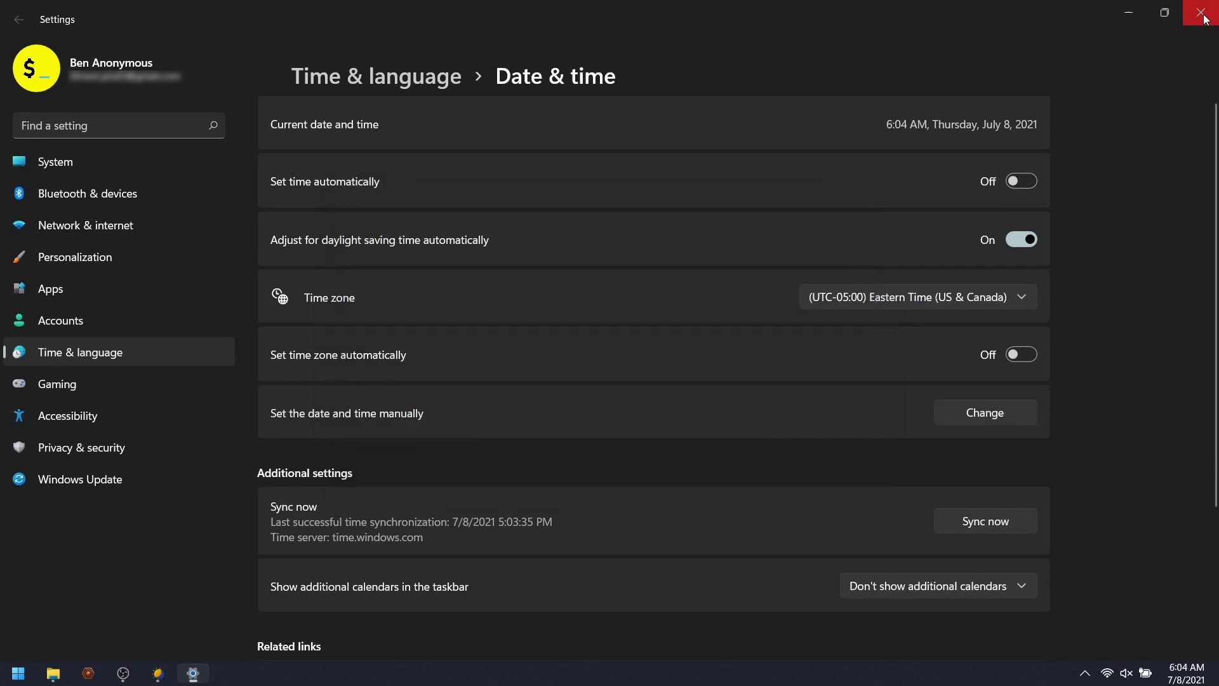
left_click(1140, 16)
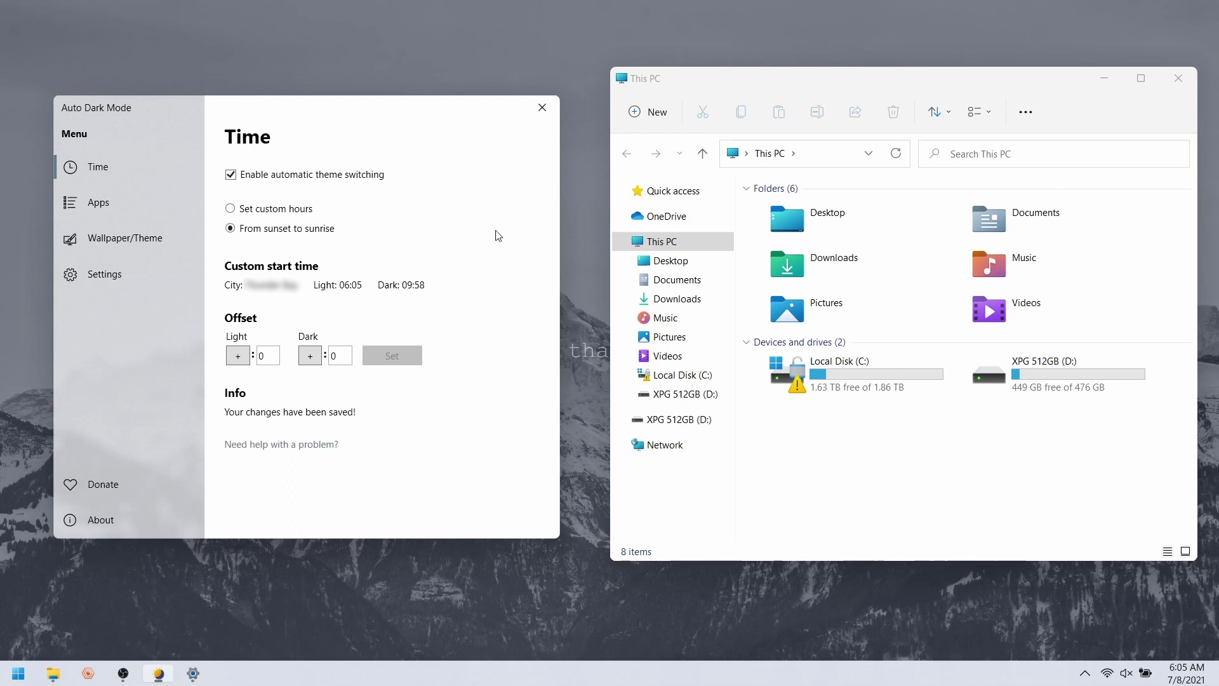
Step: Close Auto Dark Mode and File Explorer, turn Set time automatically back on, and close Settings
left_click(544, 109)
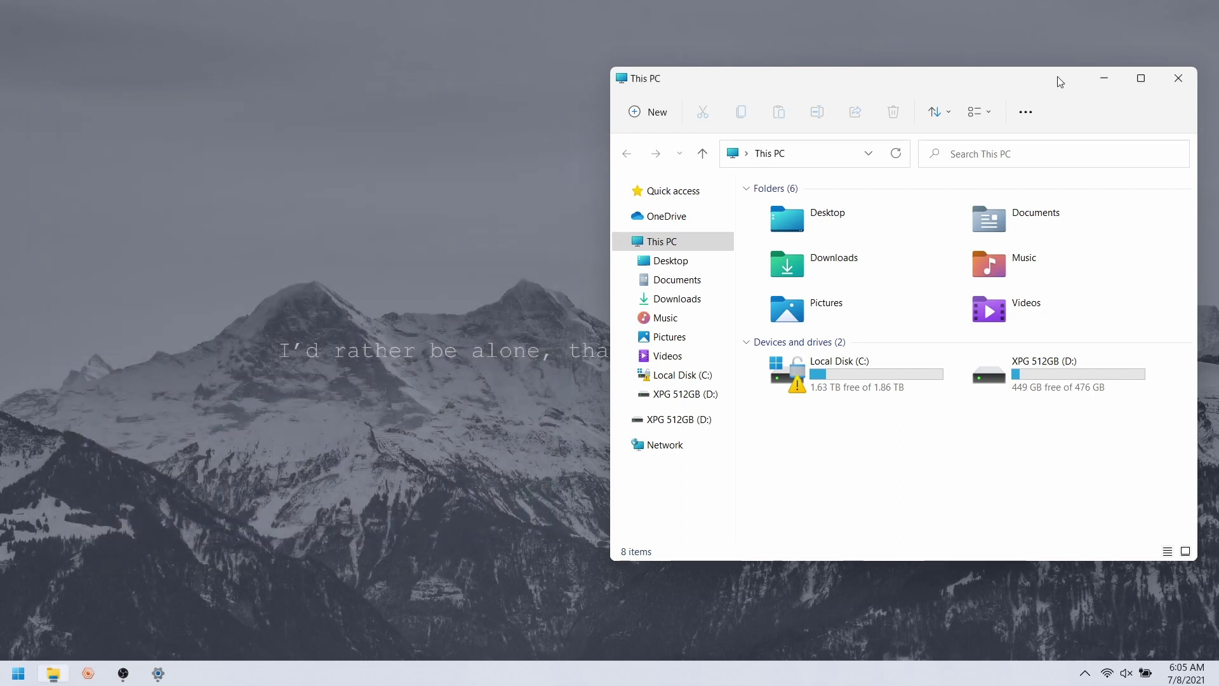
left_click(1179, 78)
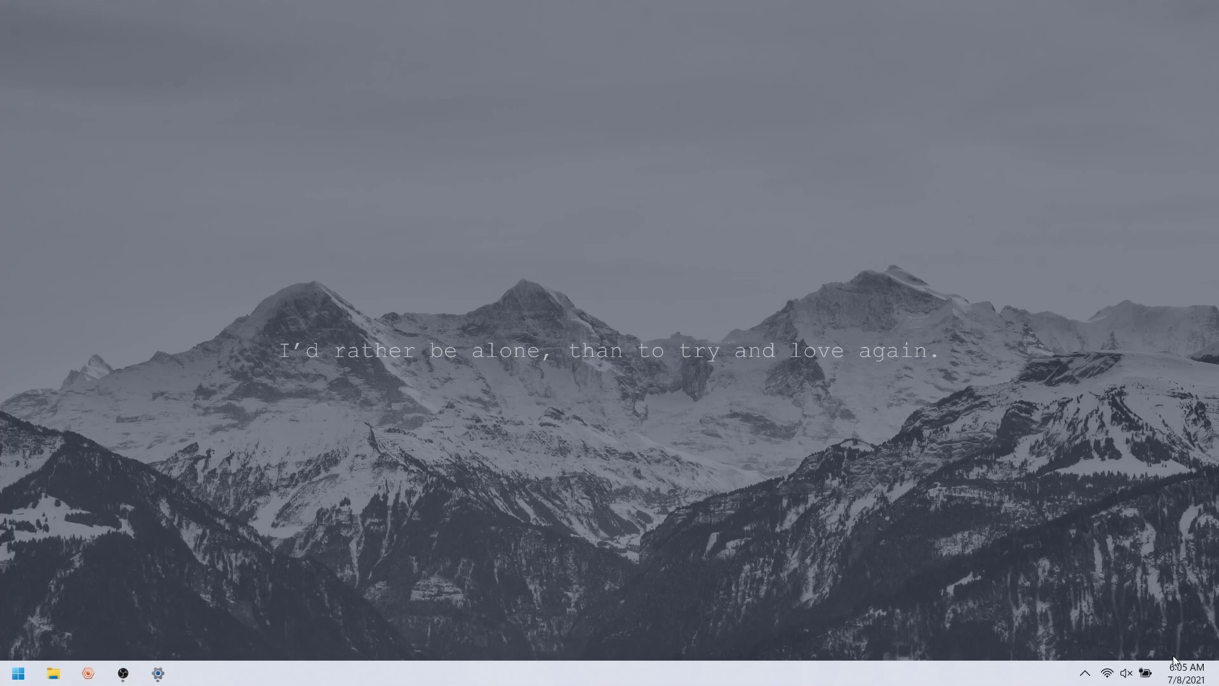
right_click(1186, 673)
left_click(1154, 618)
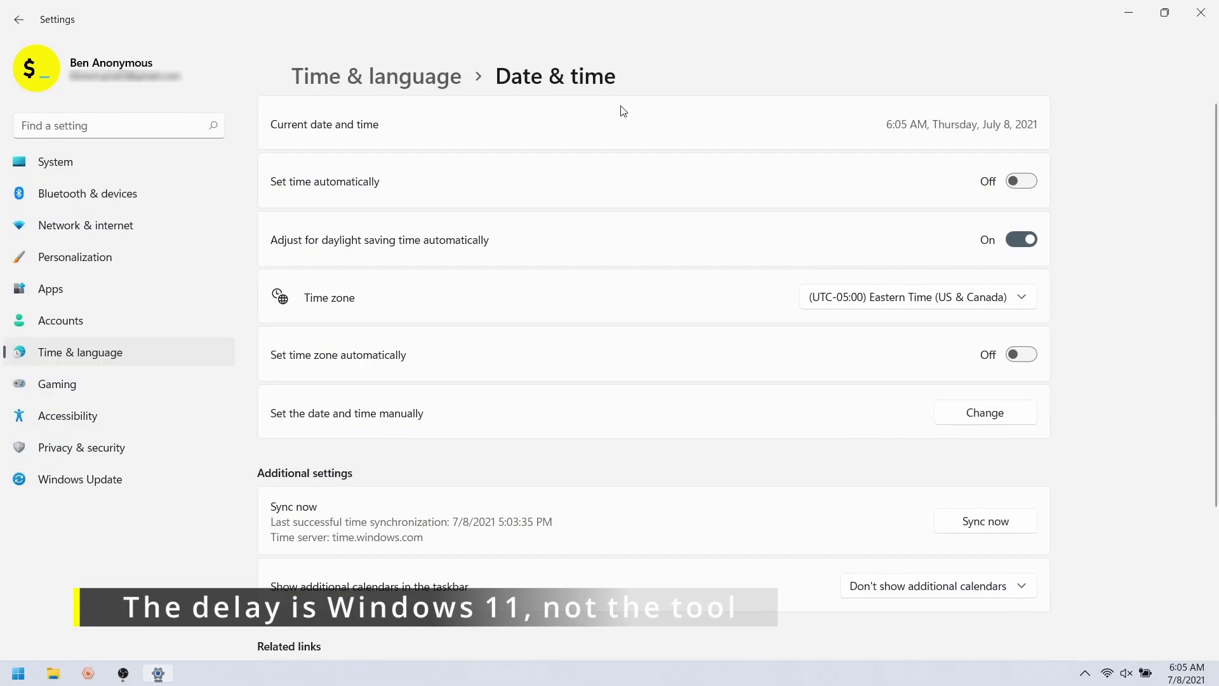
left_click(1022, 181)
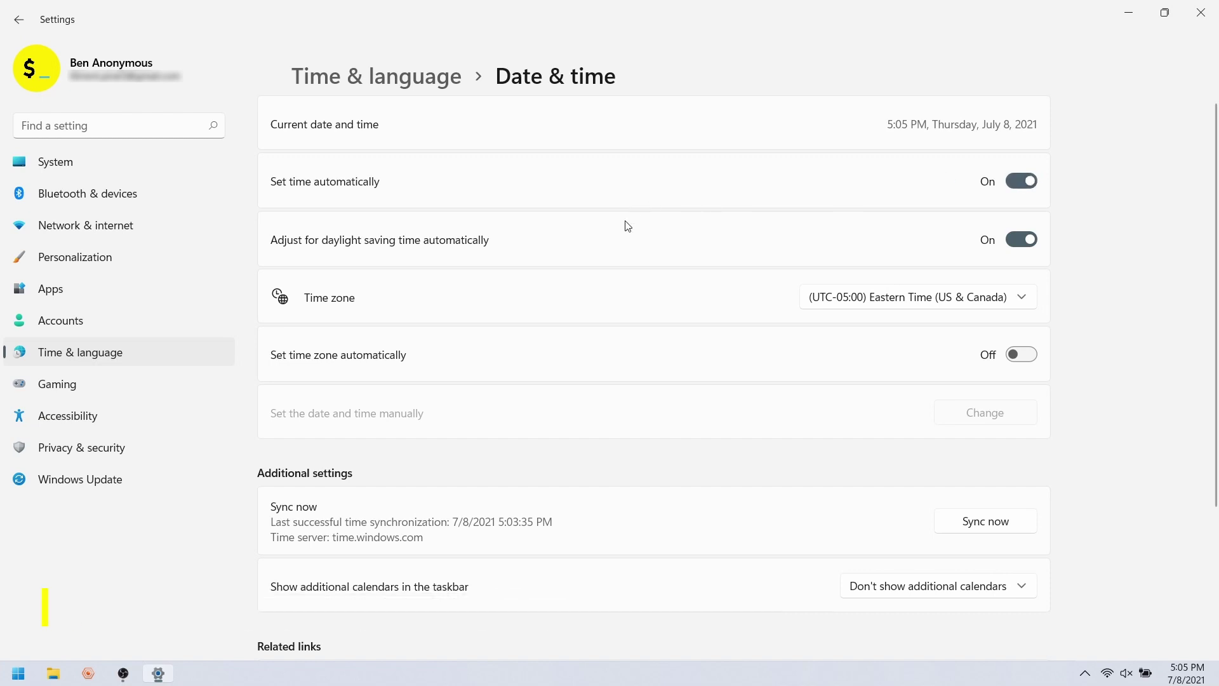
left_click(1201, 13)
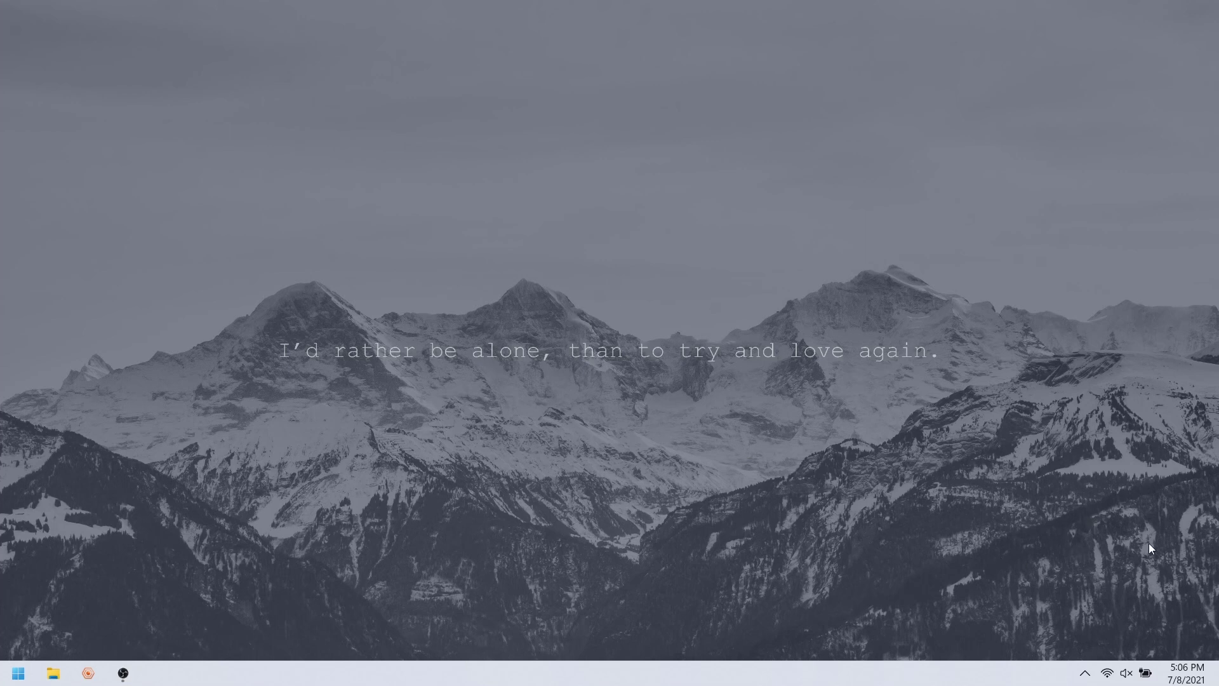
Step: Open Power & battery from the battery tray icon and review power modes, leaving Balanced selected
right_click(1146, 674)
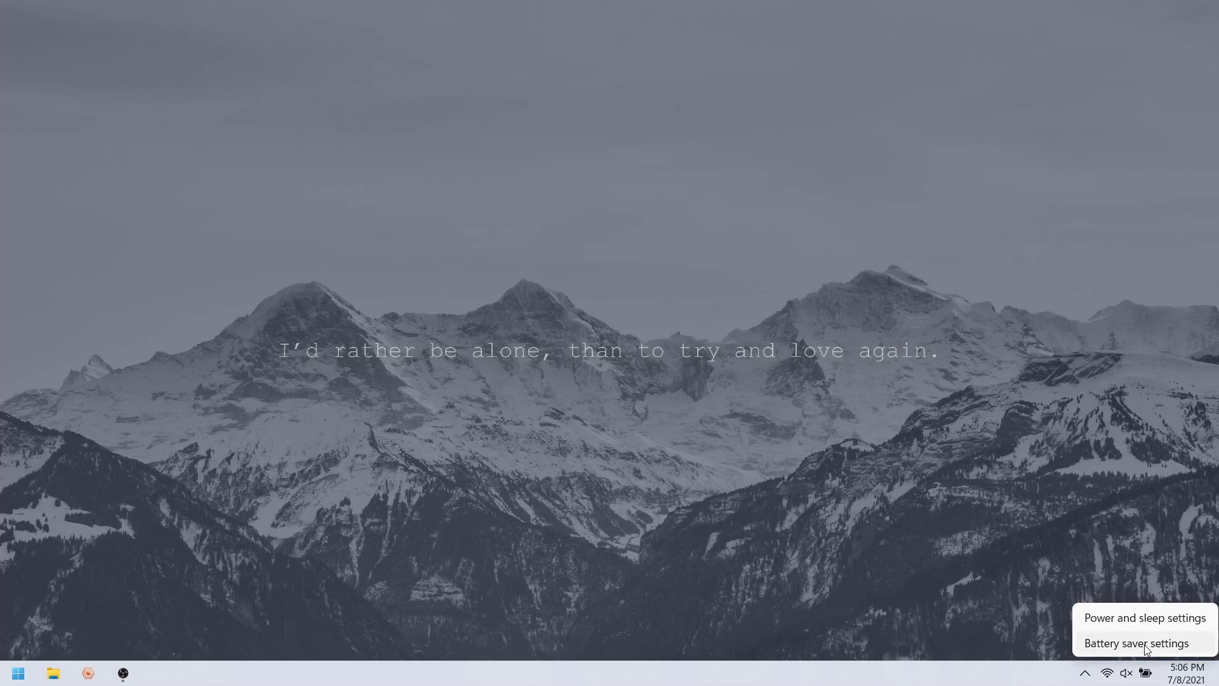
left_click(1144, 644)
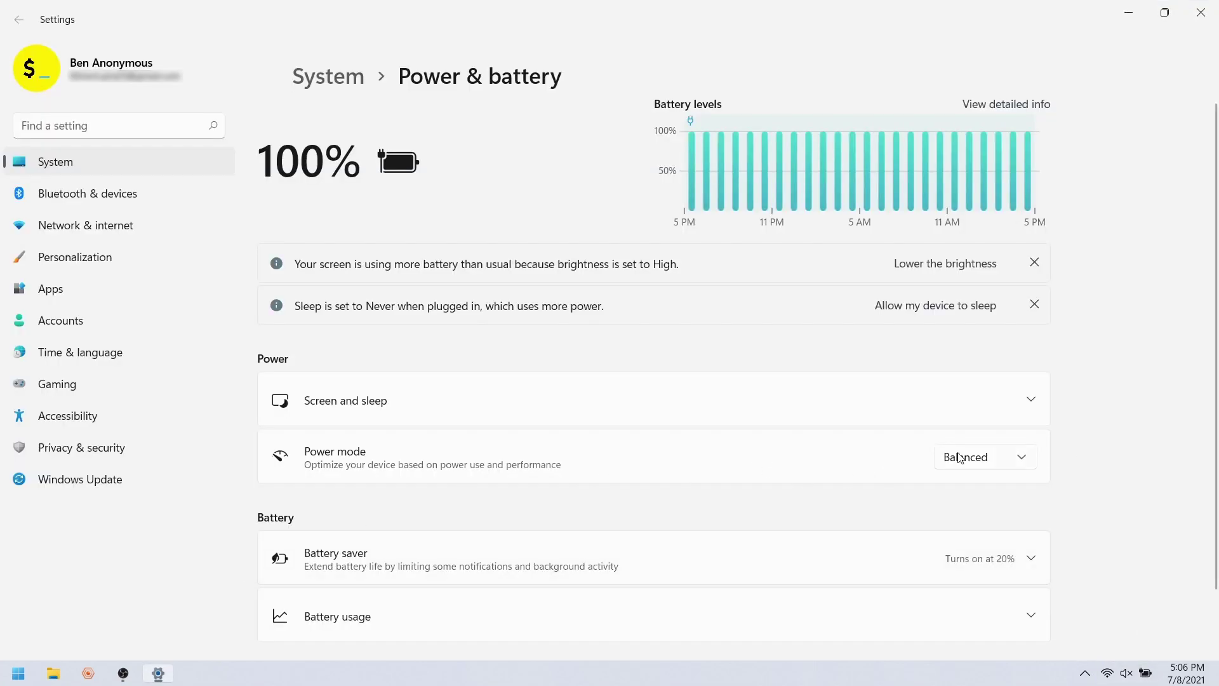
left_click(1023, 457)
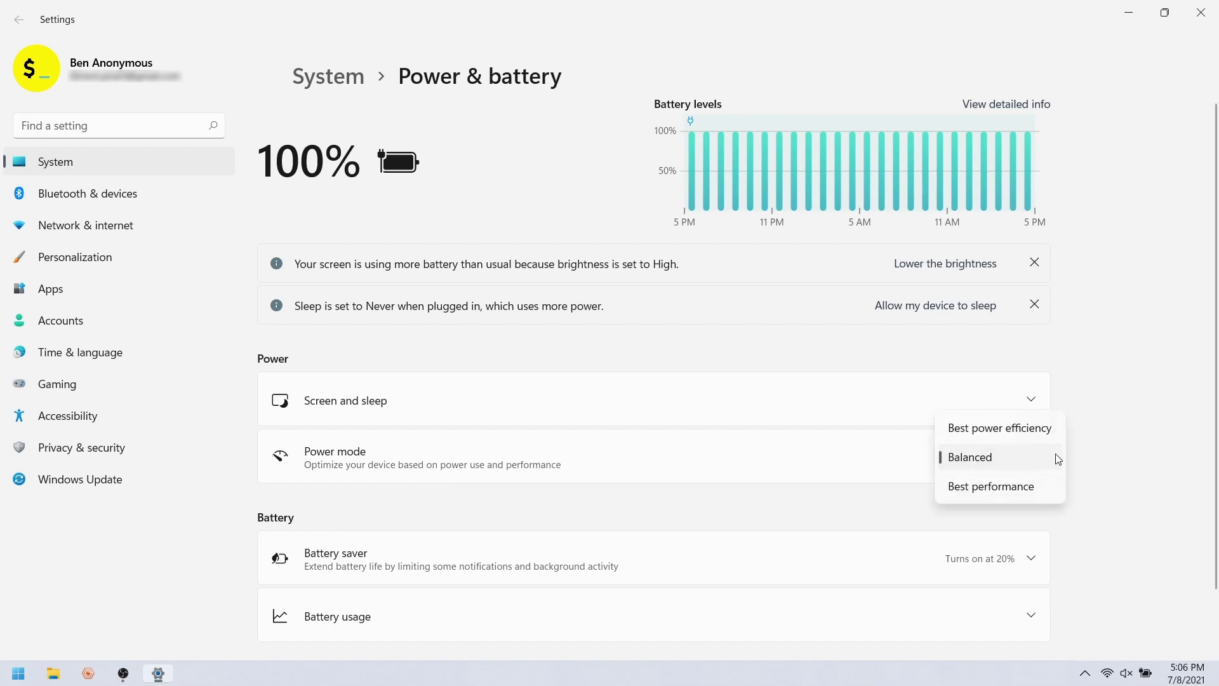
left_click(1103, 455)
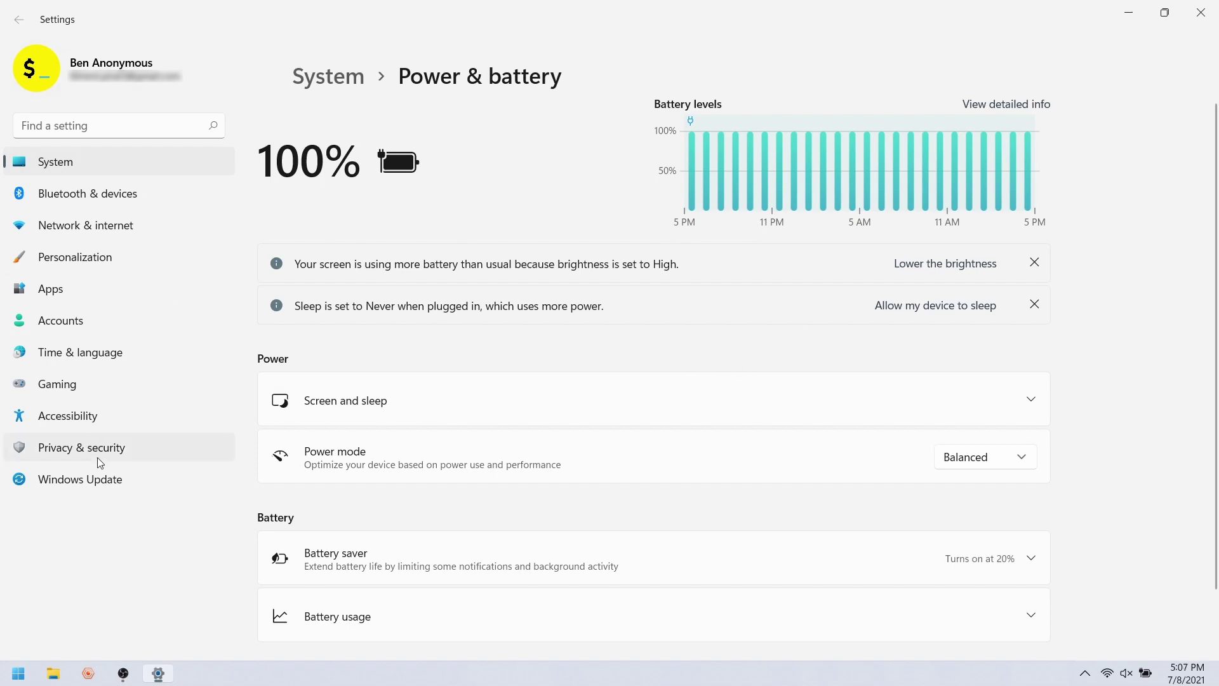
scroll(665, 456, "down", 2)
scroll(664, 456, "up", 1)
scroll(665, 455, "down", 1)
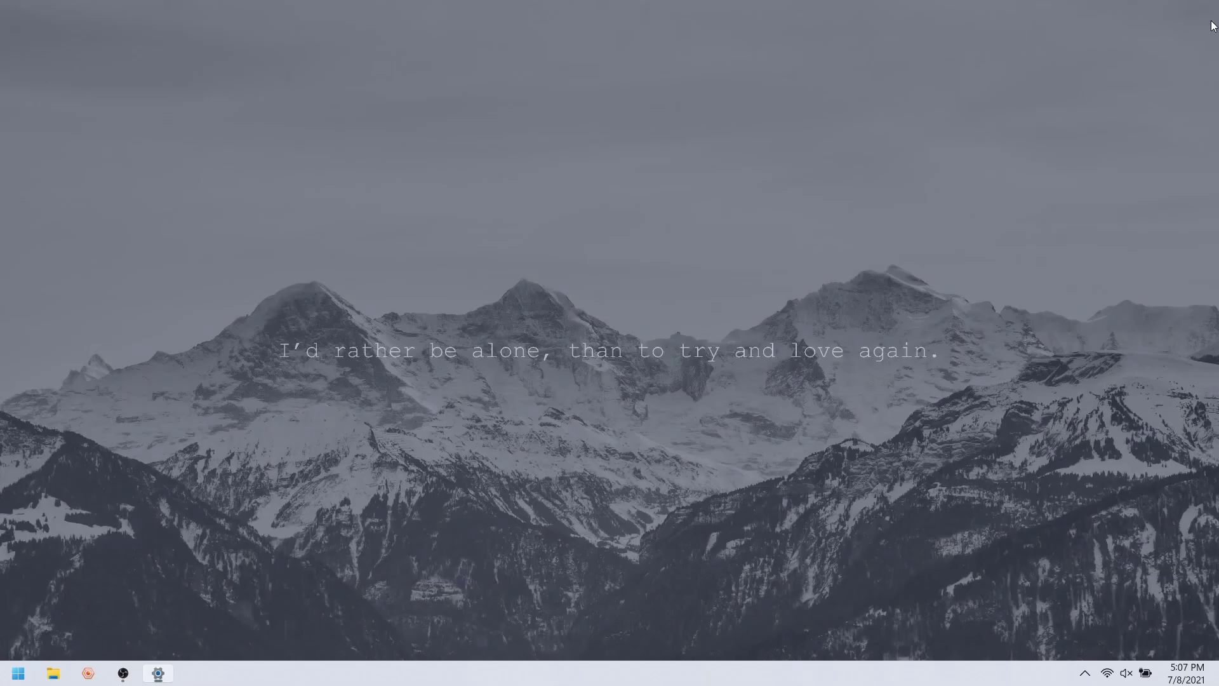
Step: Close the Settings window and bring up the Start menu over the desktop
left_click(1201, 12)
left_click(18, 673)
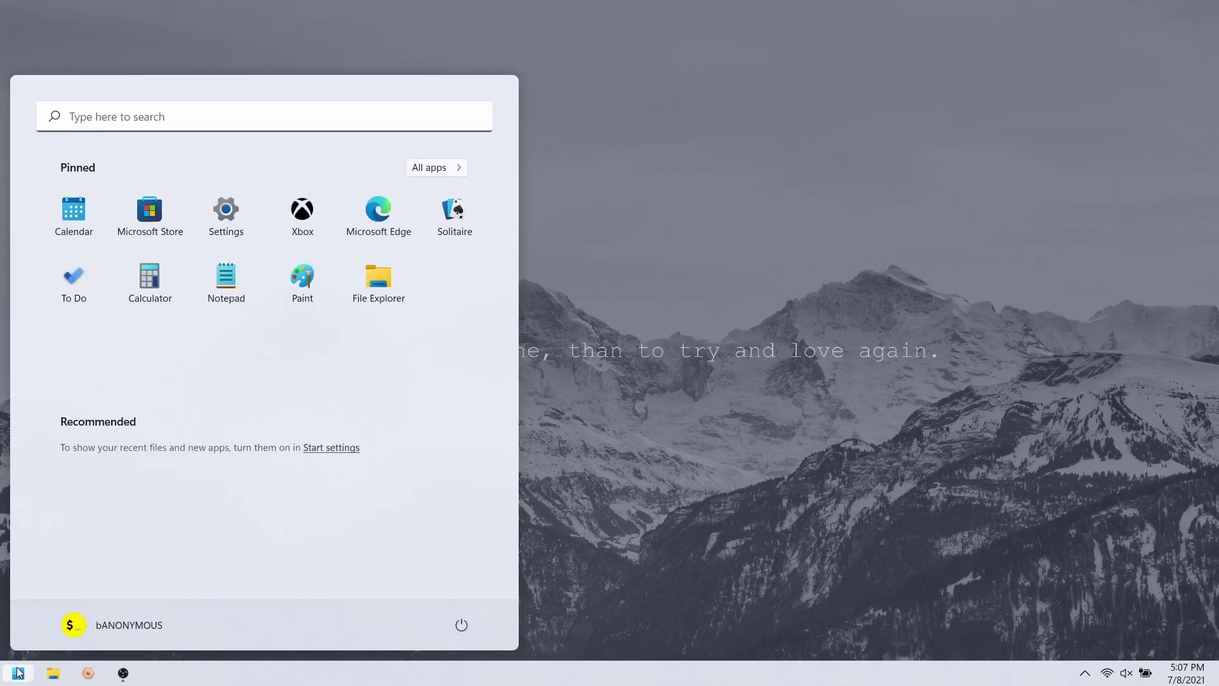